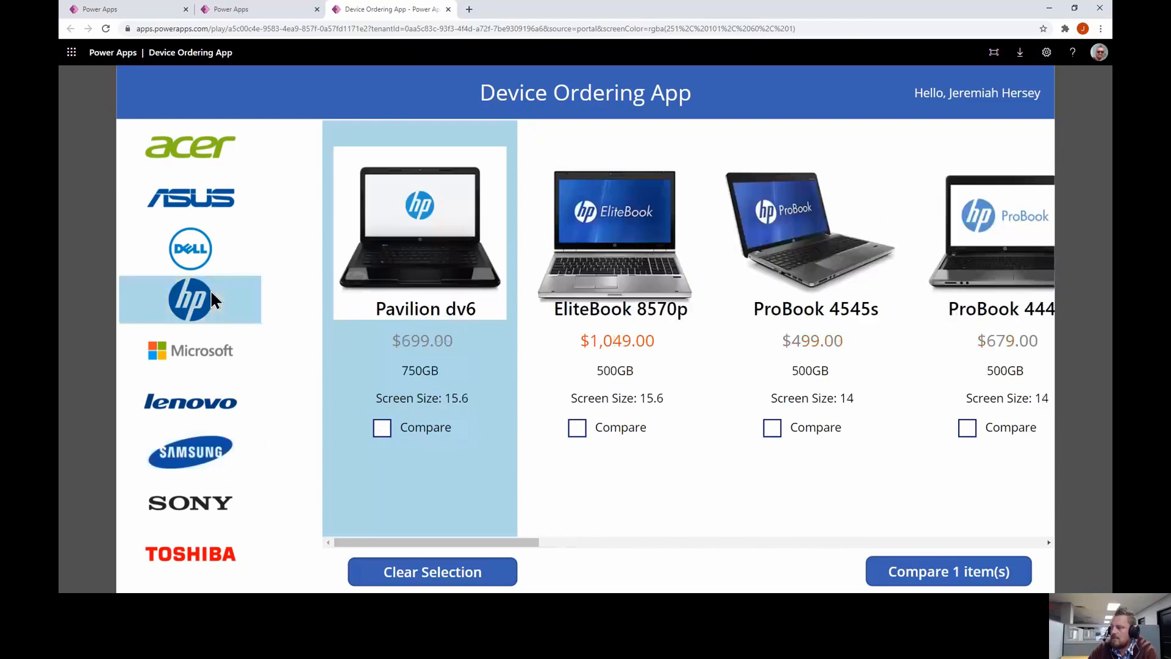
# Compare the Pavilion dv6 with the Series 5, then open the Series 5 request form
pyautogui.click(382, 429)
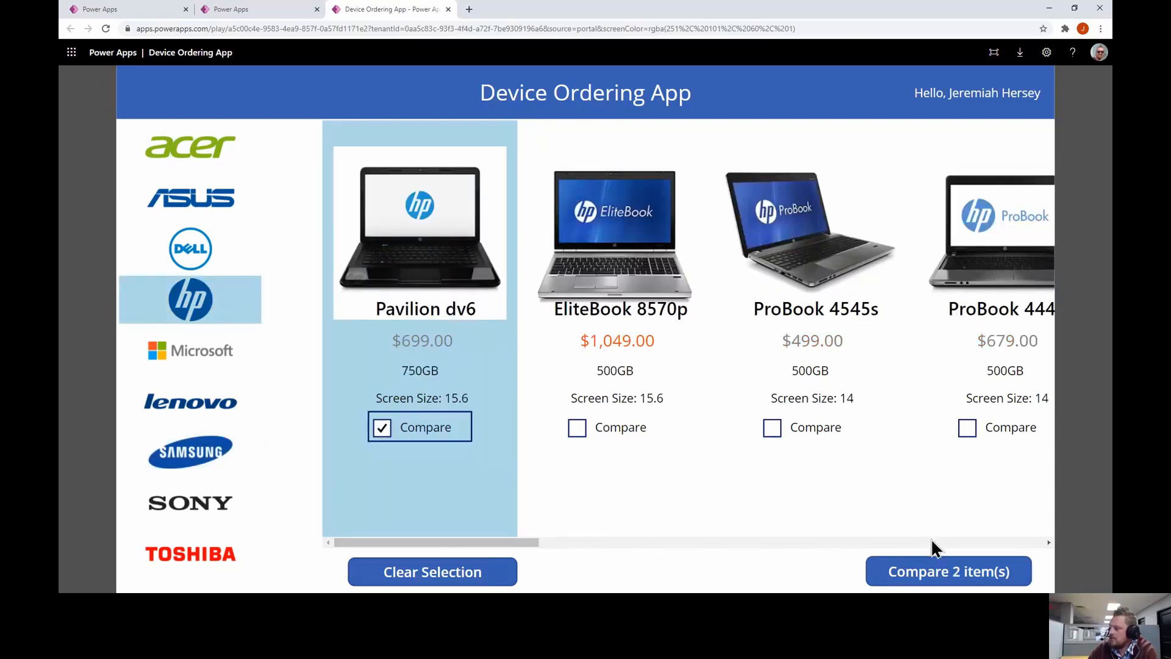
pyautogui.click(937, 574)
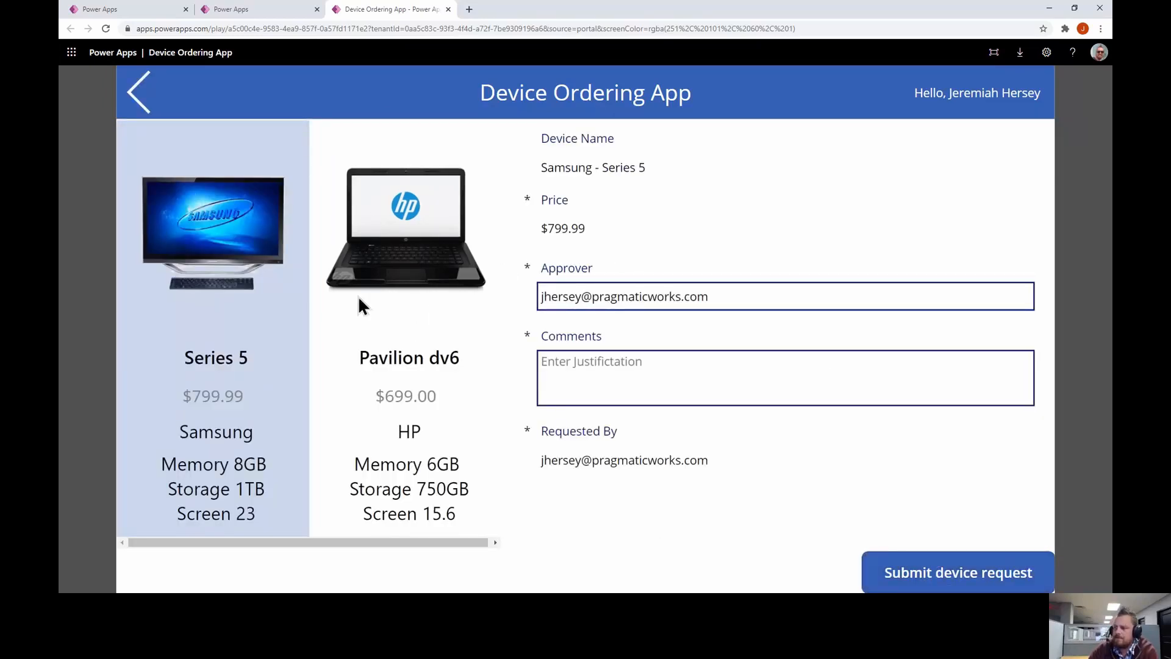
pyautogui.click(378, 316)
pyautogui.click(213, 301)
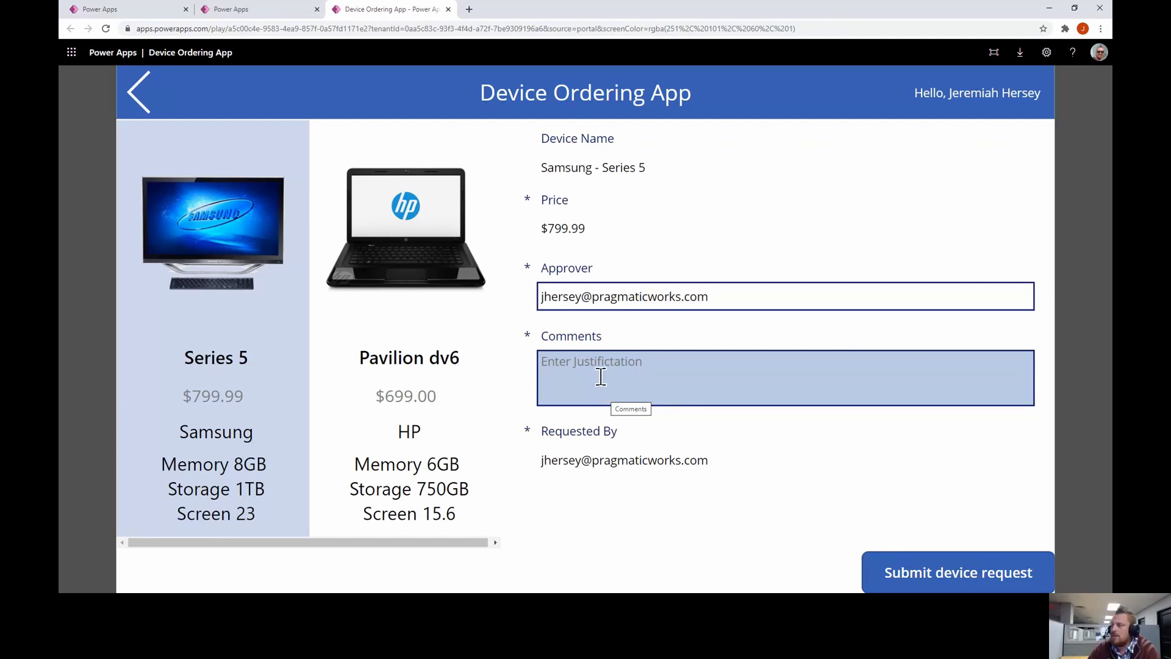
# Go to the cloud flows list showing Device Approval Request and bring up the new-flow options
pyautogui.click(282, 11)
pyautogui.click(138, 7)
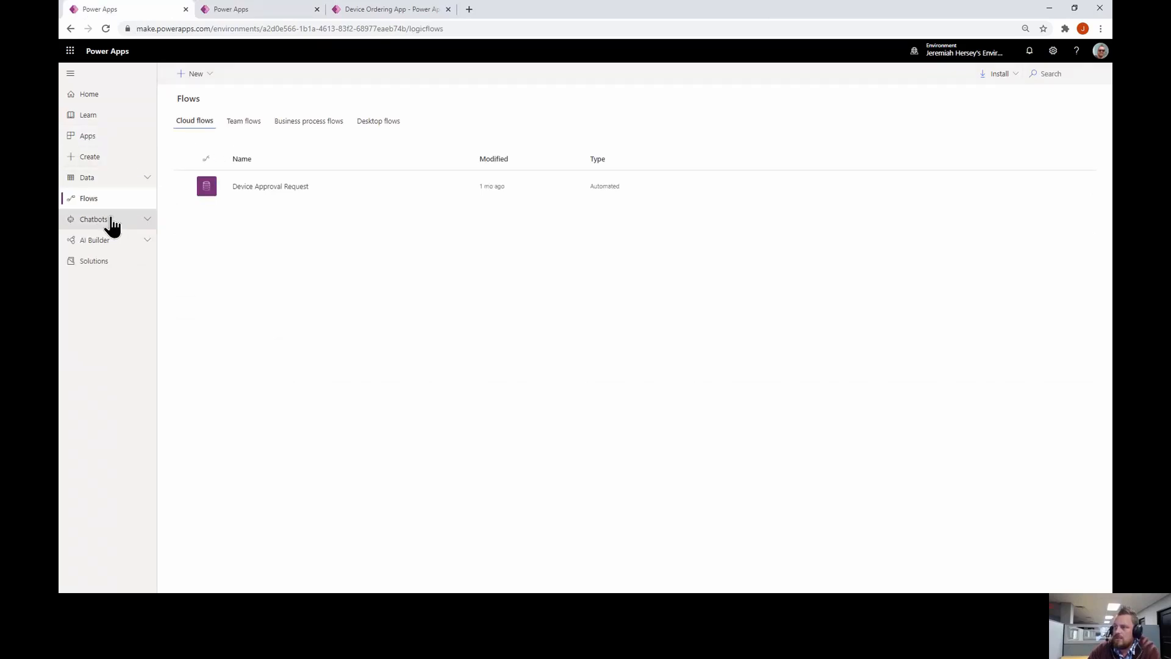
pyautogui.click(85, 99)
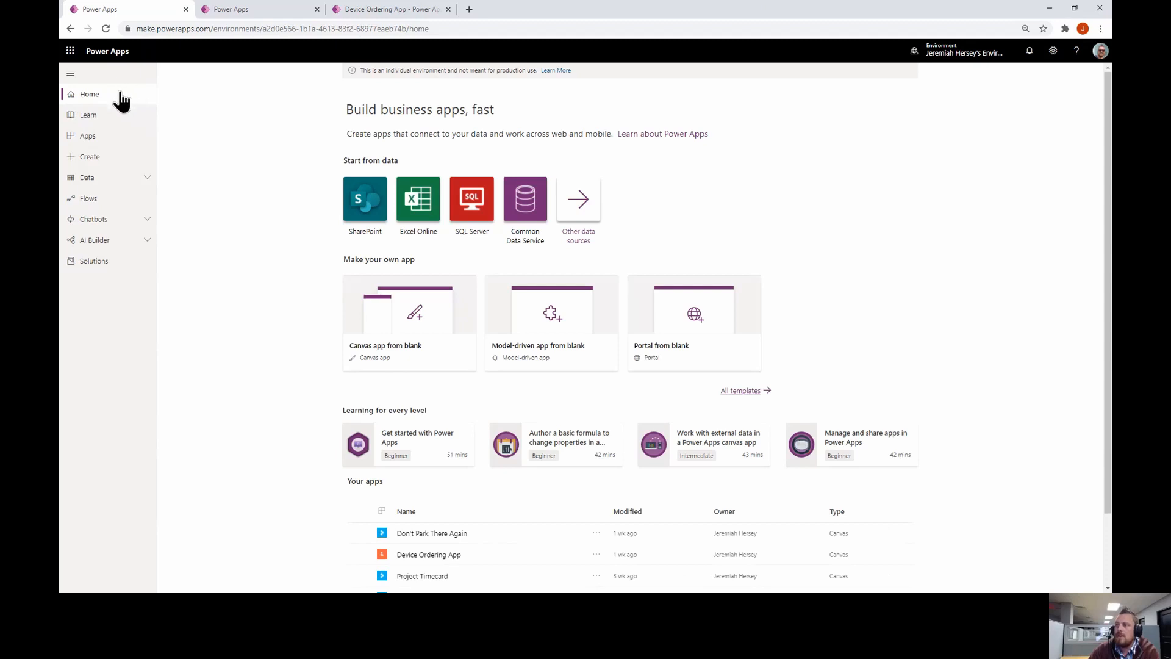
pyautogui.click(95, 205)
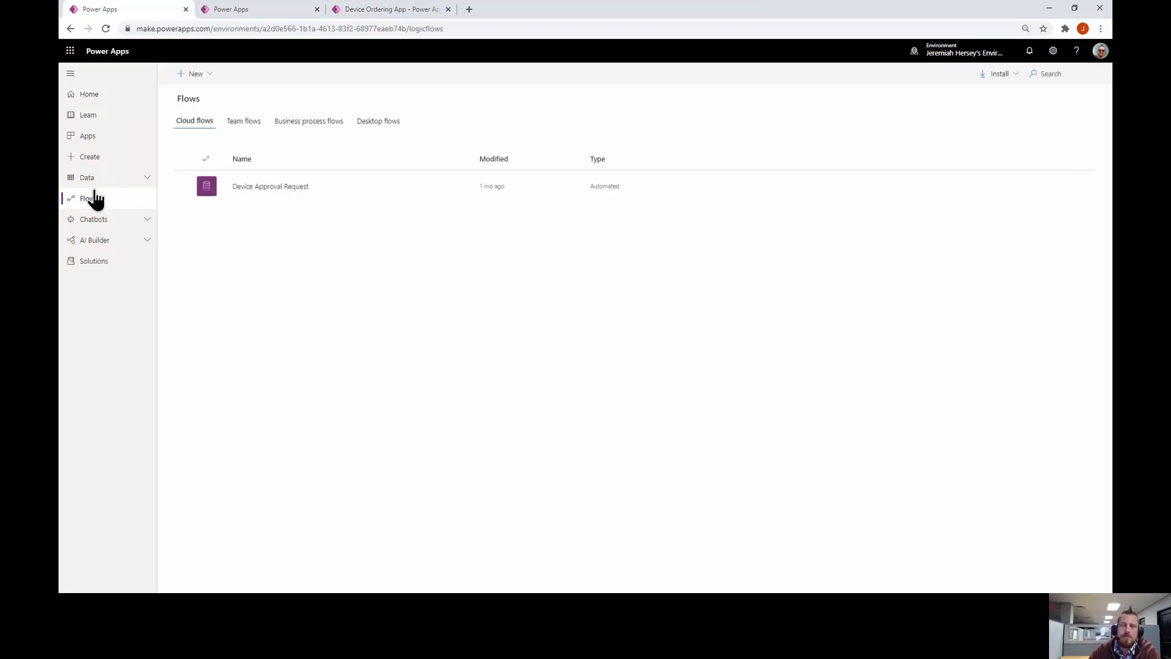
pyautogui.click(202, 81)
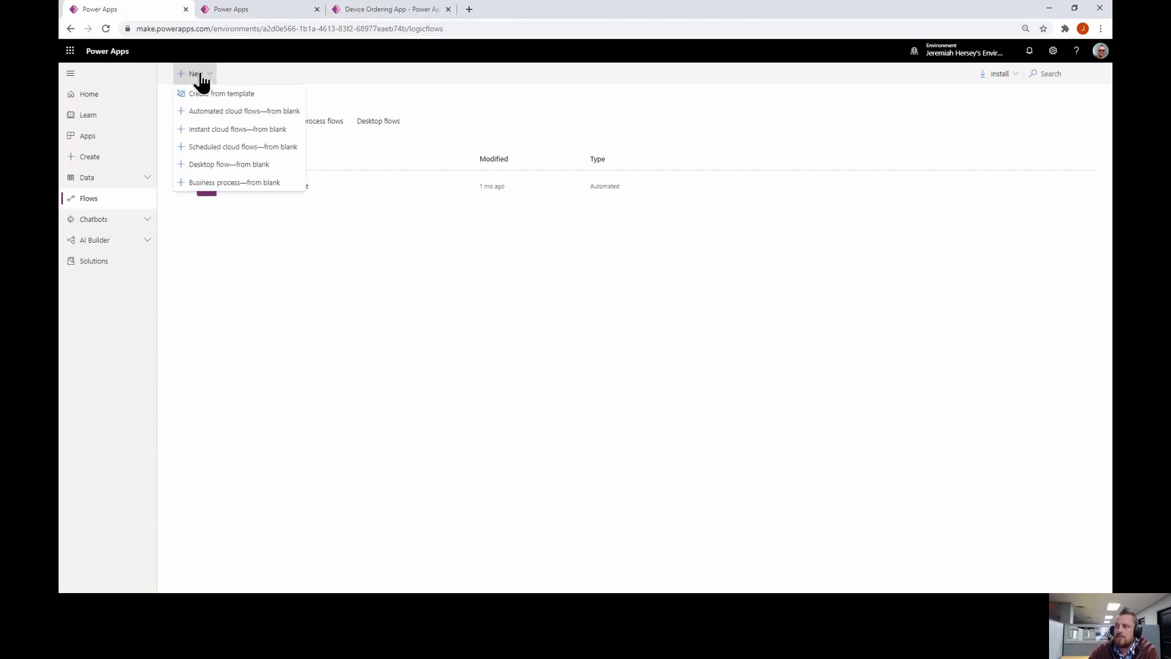
# Create a blank automated cloud flow named 'Demo Flow' without choosing a trigger
pyautogui.click(234, 116)
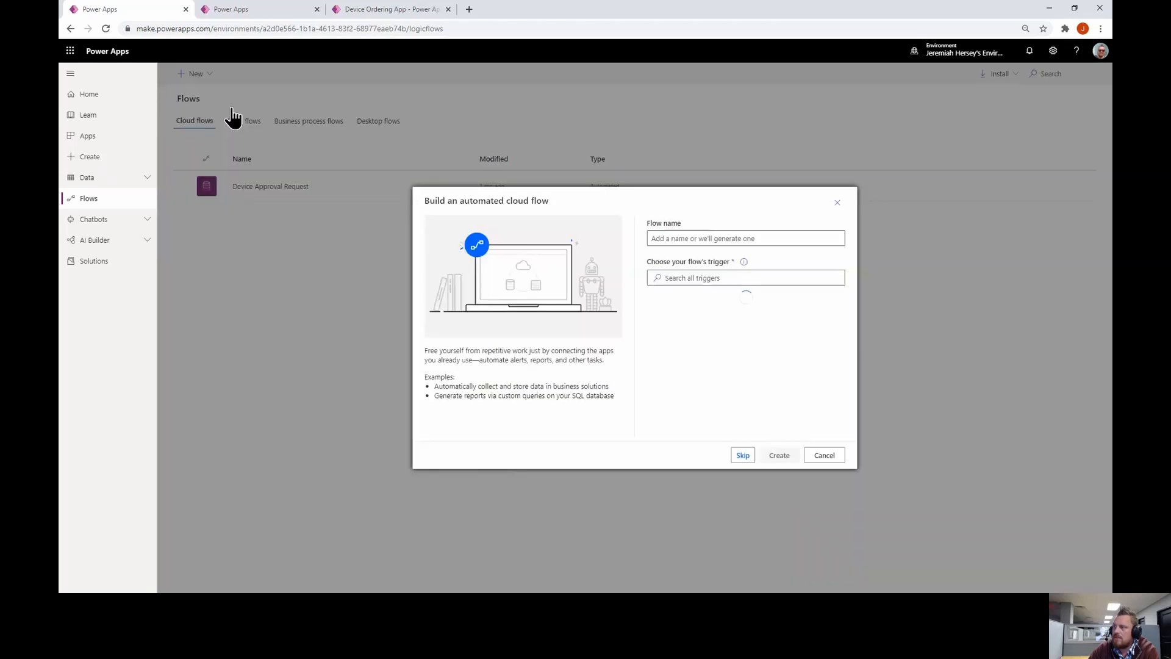
pyautogui.click(675, 237)
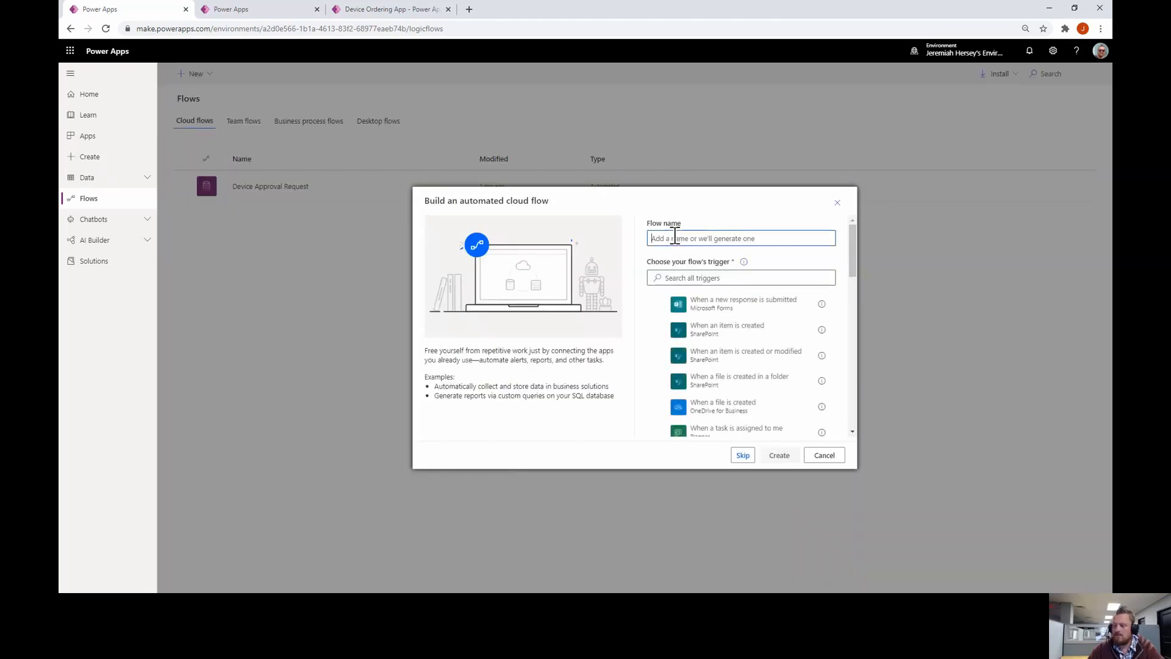
pyautogui.write('Demo FLow')
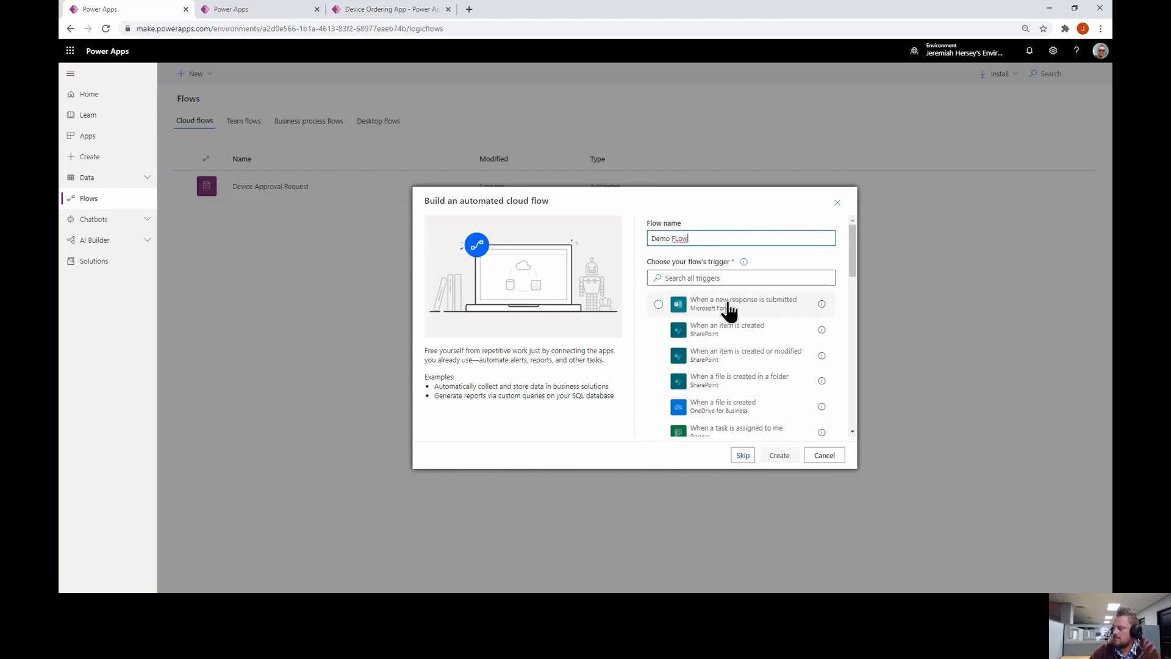
pyautogui.press('BackSpace')
pyautogui.press('BackSpace')
pyautogui.press('BackSpace')
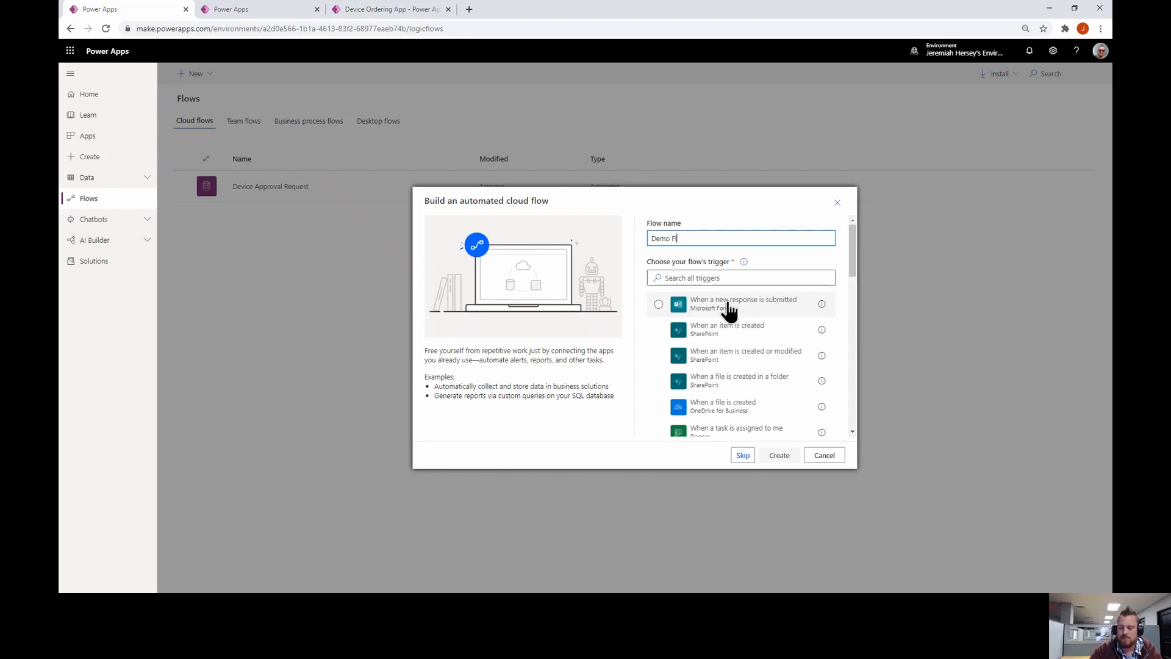
pyautogui.write('low')
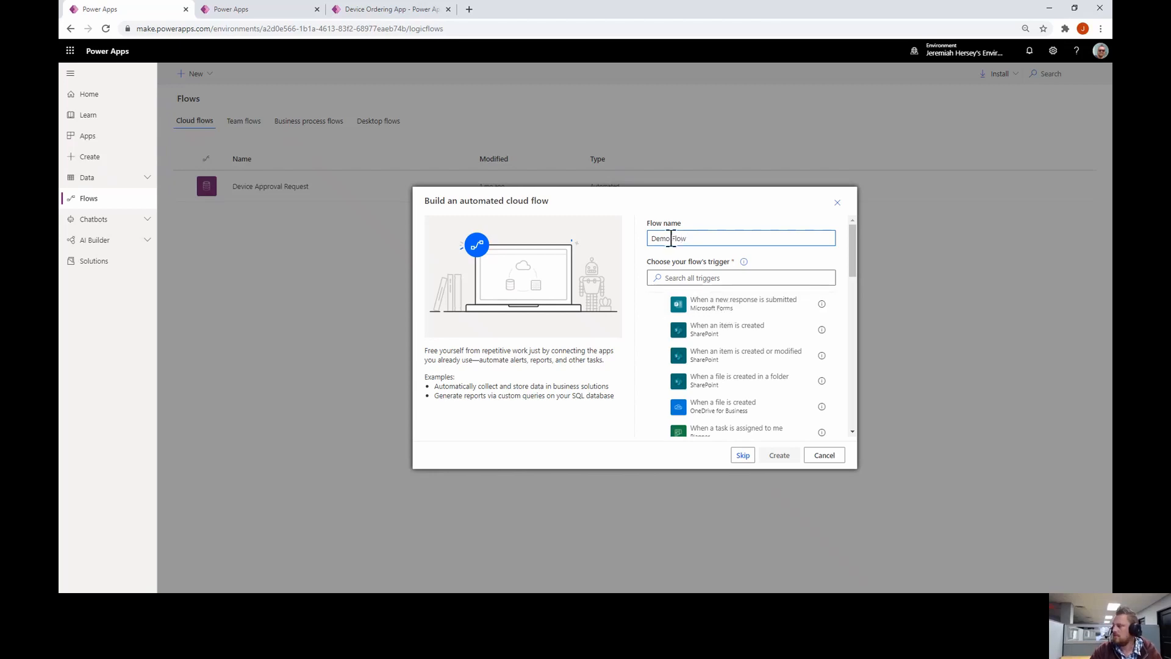
pyautogui.click(743, 456)
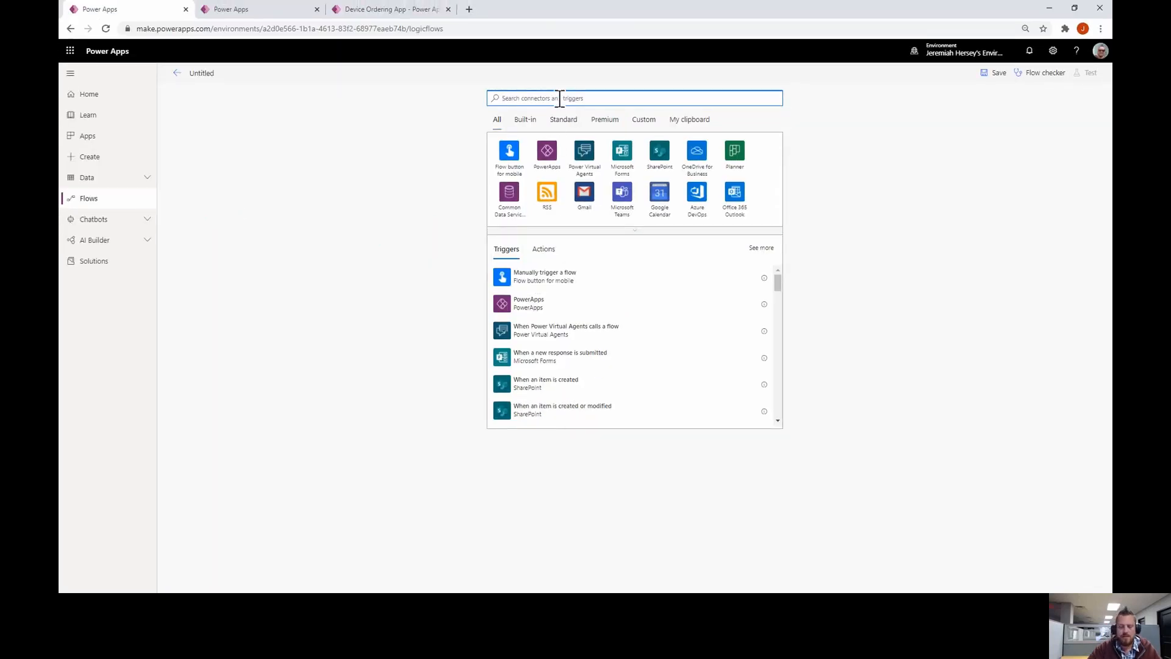
# Search 'when a r' and add the 'When a record is created, updated or deleted' trigger
pyautogui.write('when')
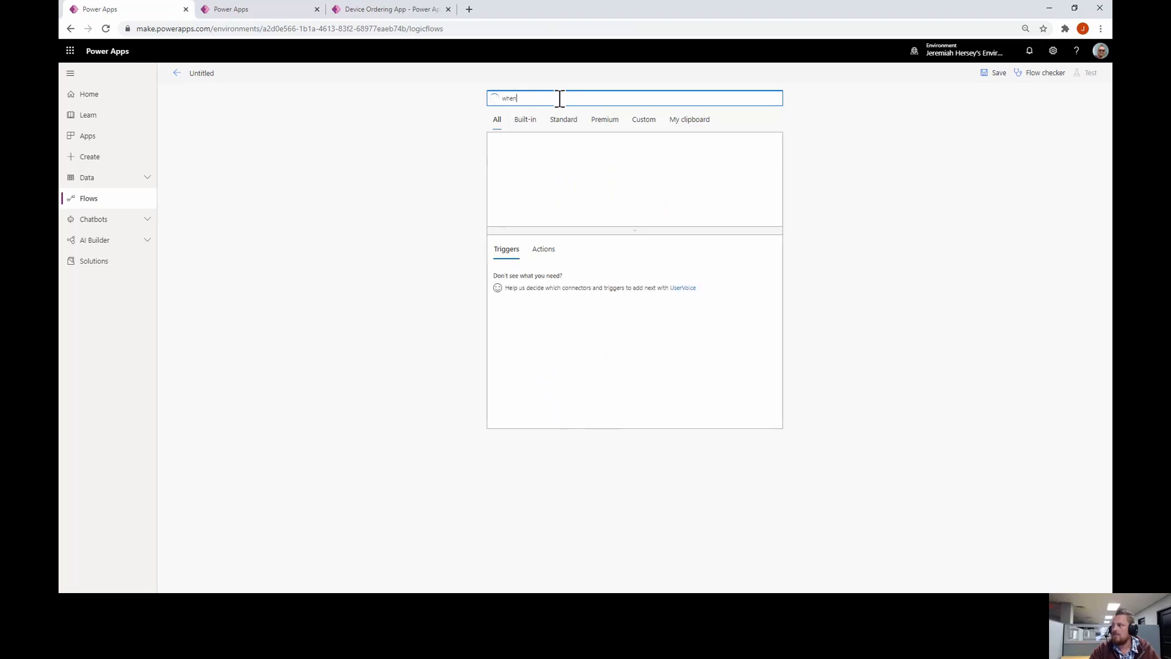
pyautogui.write(' a r')
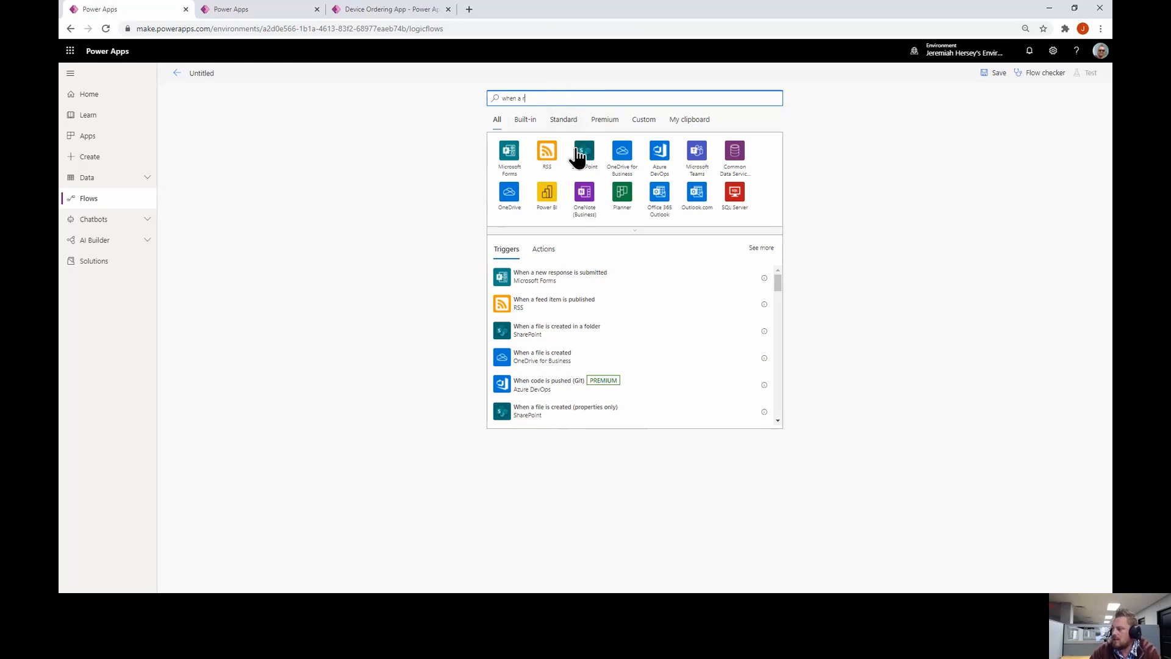
pyautogui.scroll(-2, 592, 302)
pyautogui.scroll(-2, 549, 304)
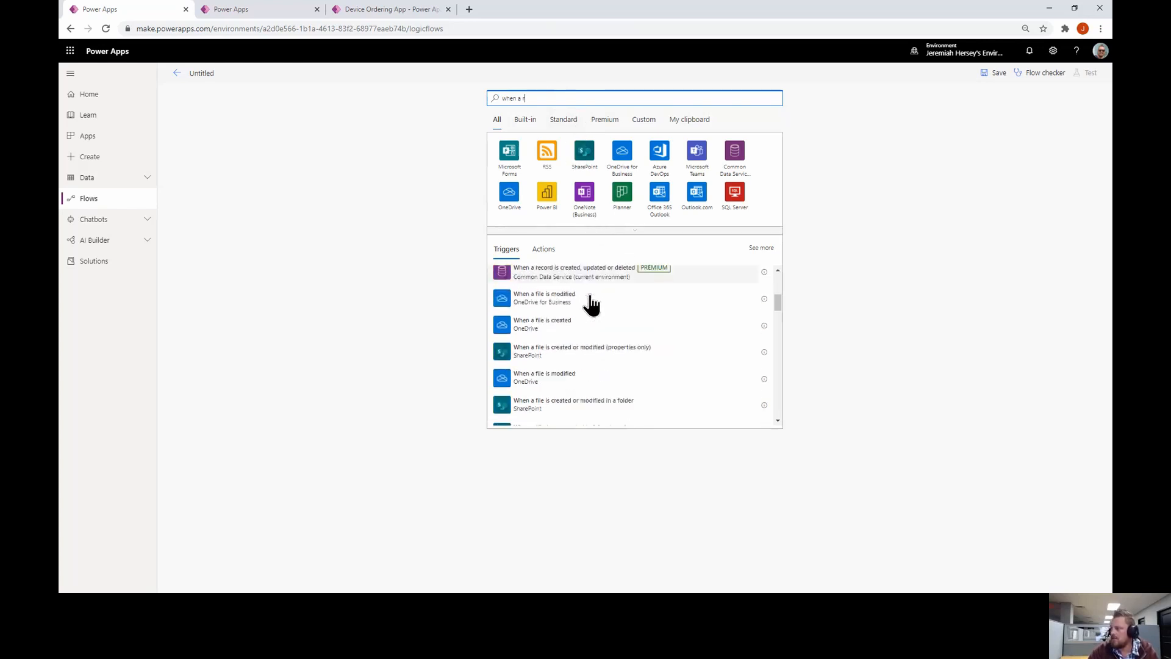
pyautogui.scroll(2, 591, 305)
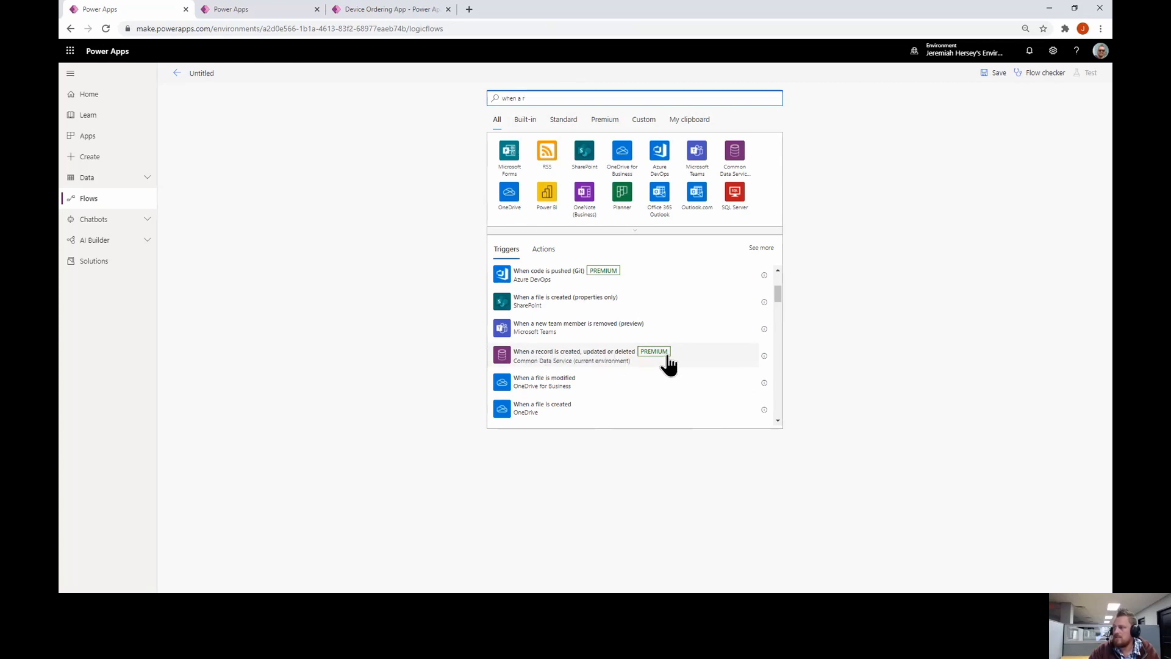
pyautogui.click(599, 360)
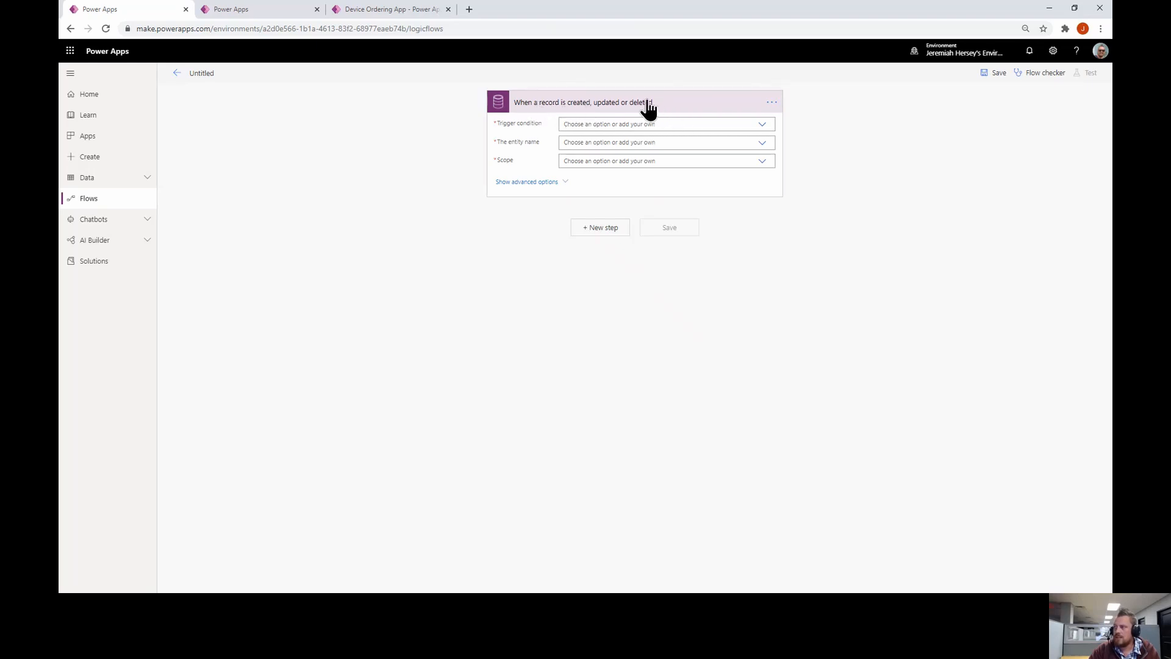
# Set the trigger condition to Create or Update, entity to Device Orders, and scope to Organization
pyautogui.click(764, 125)
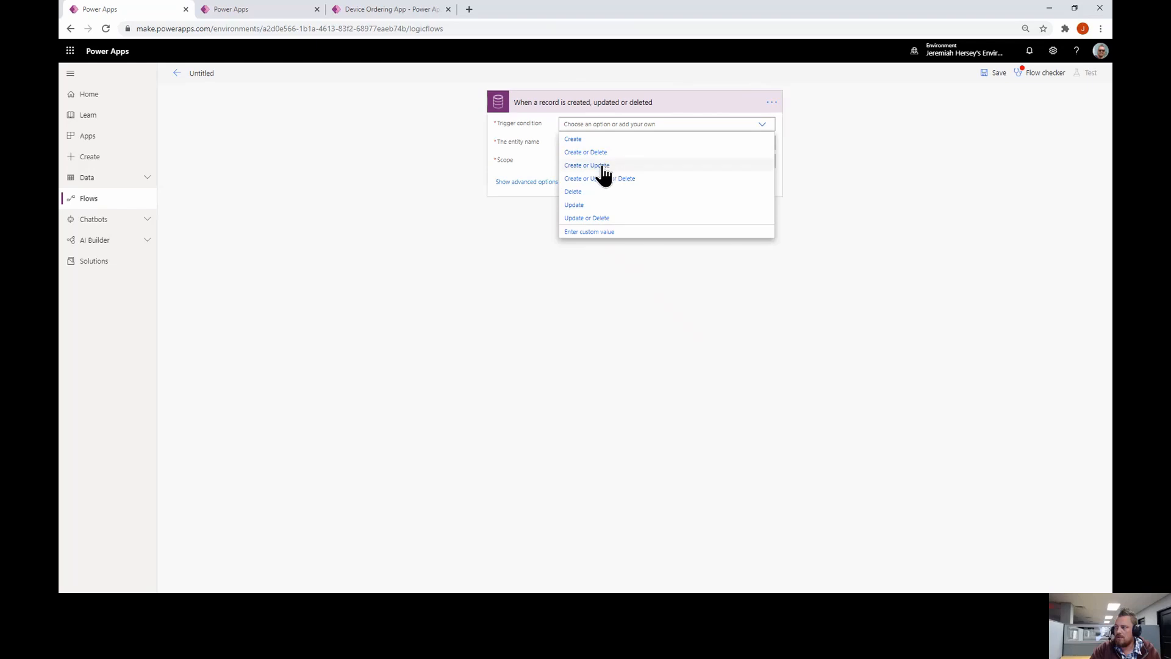
pyautogui.click(603, 167)
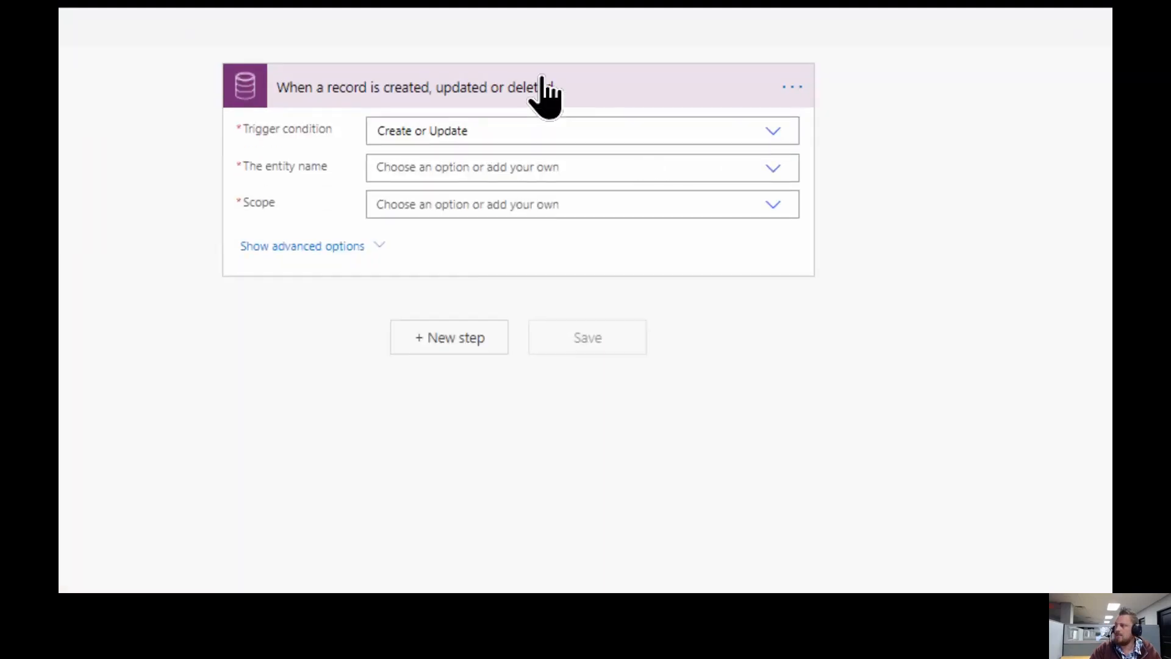
pyautogui.click(784, 171)
pyautogui.scroll(-10, 625, 275)
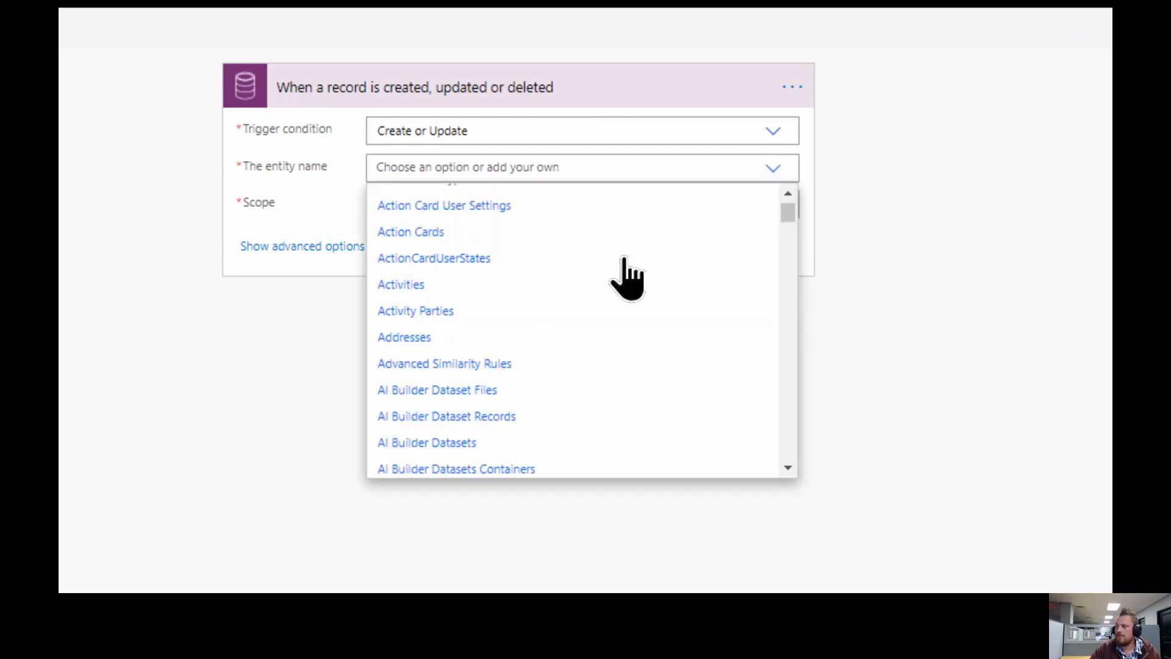
pyautogui.scroll(-15, 626, 275)
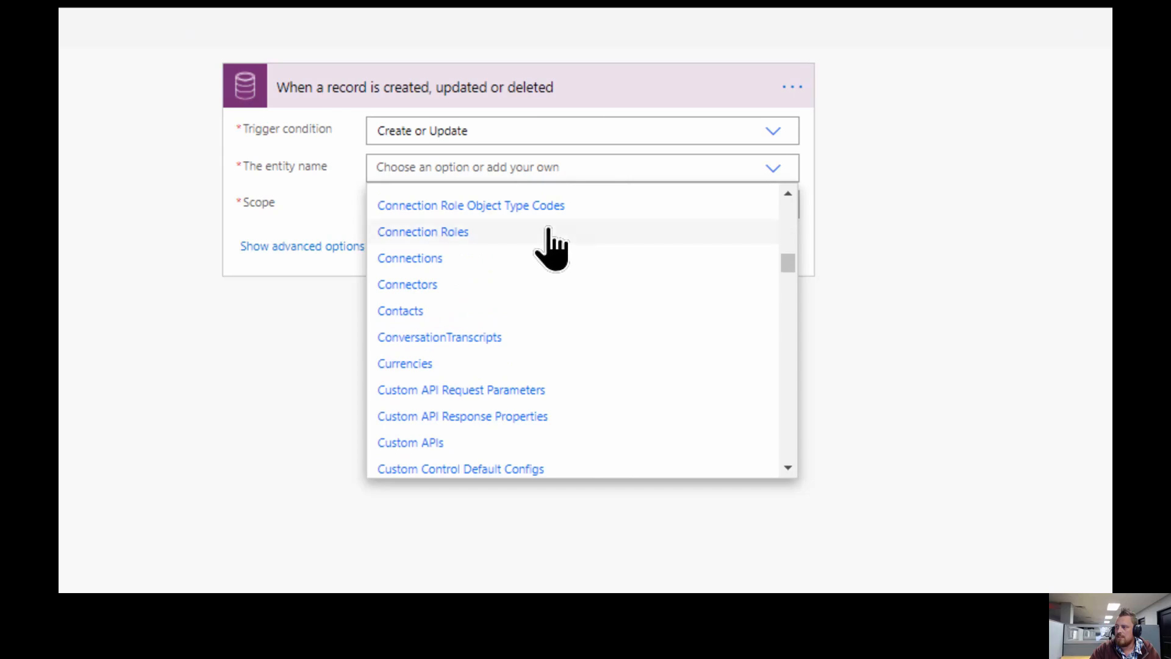
pyautogui.scroll(-7, 542, 275)
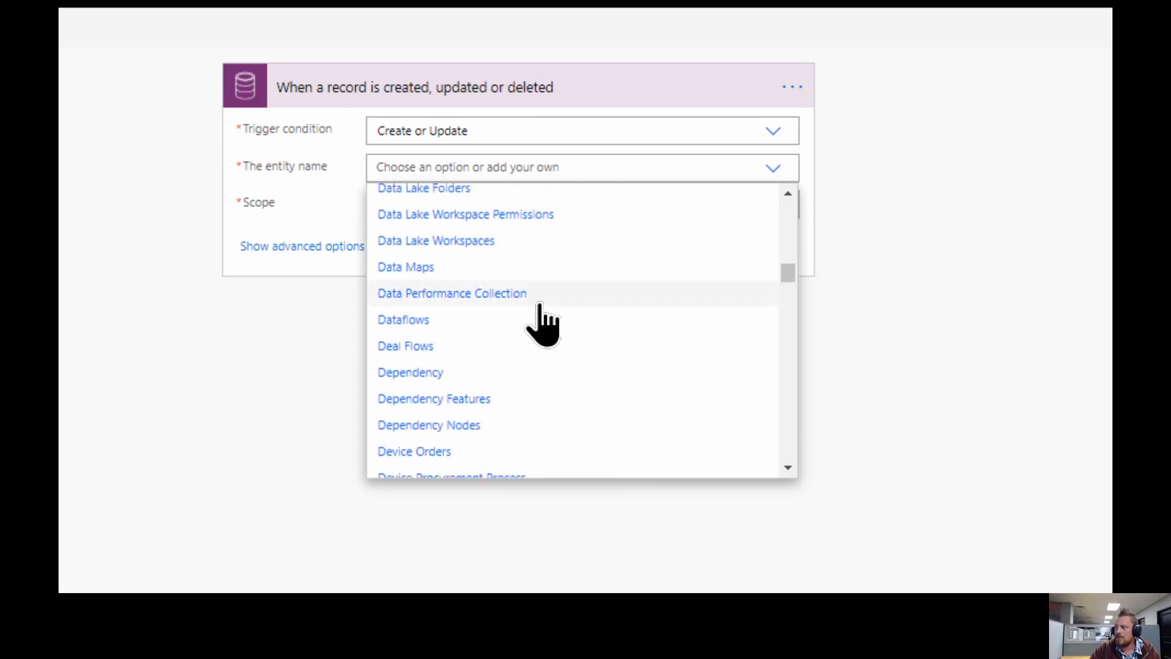
pyautogui.scroll(-2, 542, 324)
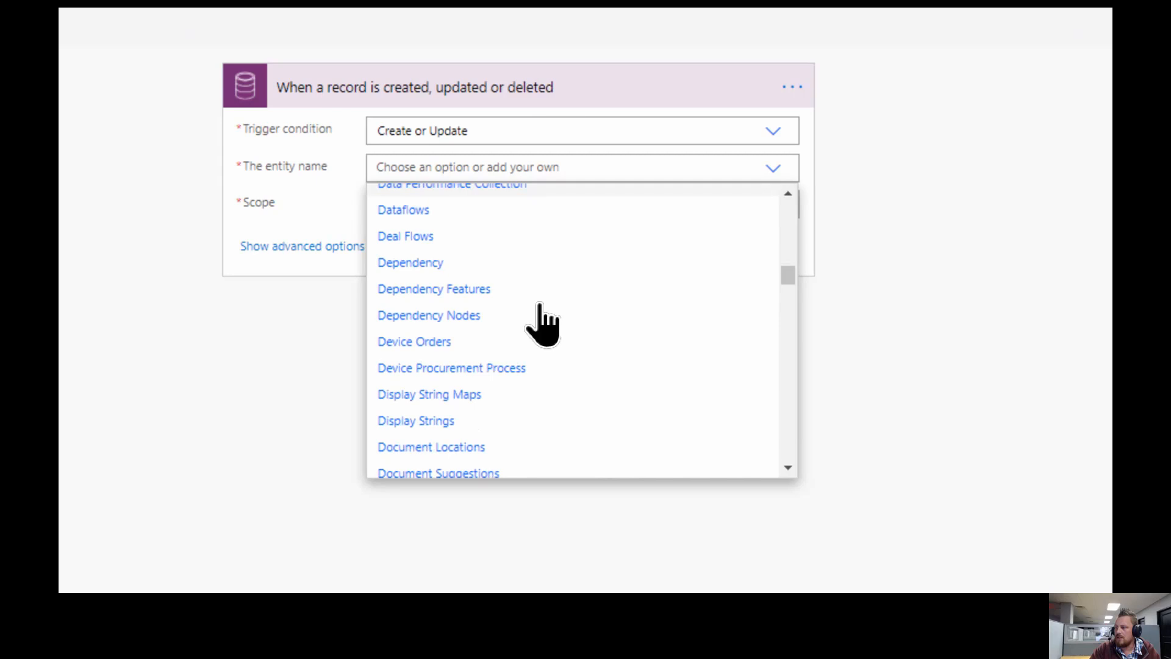
pyautogui.click(435, 343)
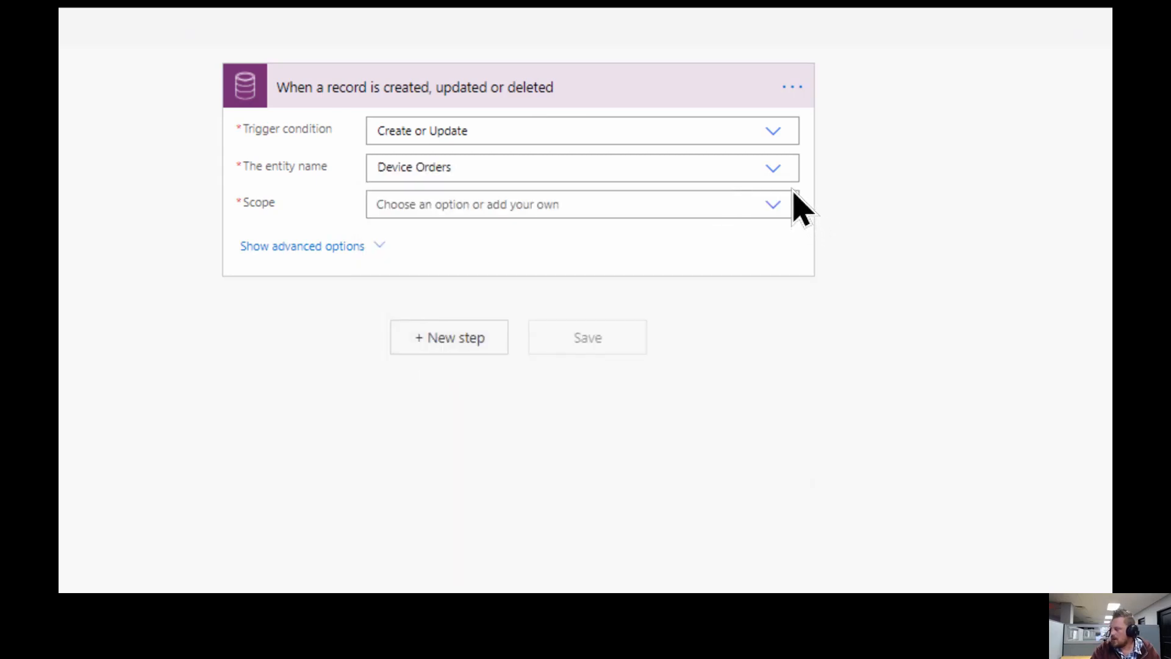
pyautogui.click(775, 204)
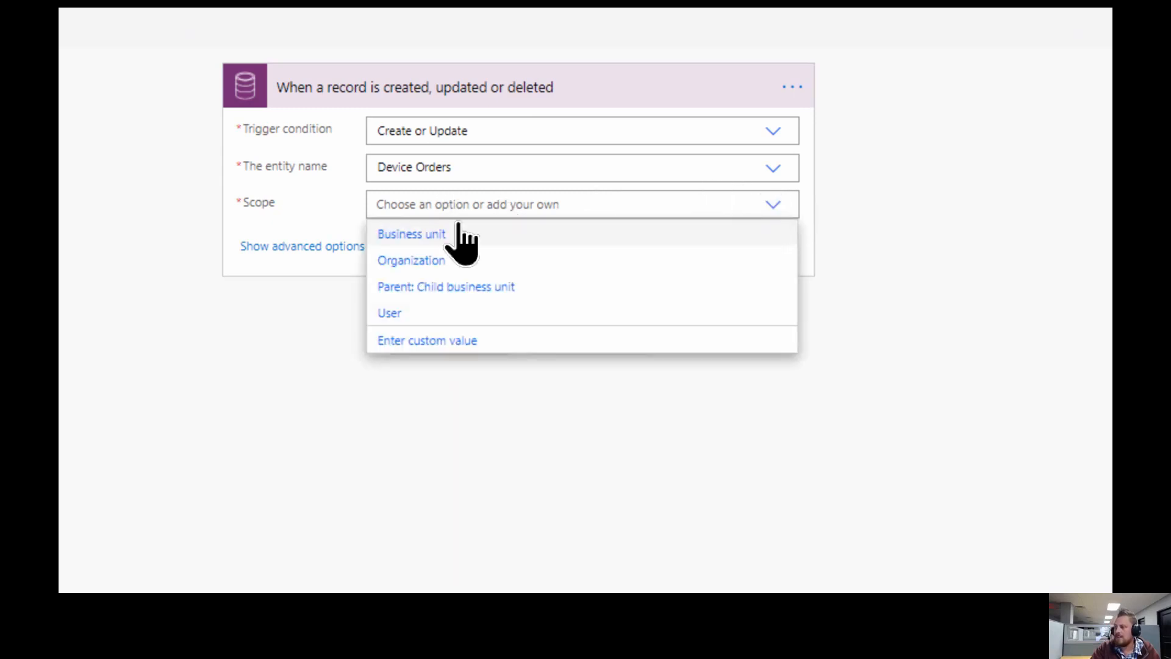
pyautogui.click(421, 261)
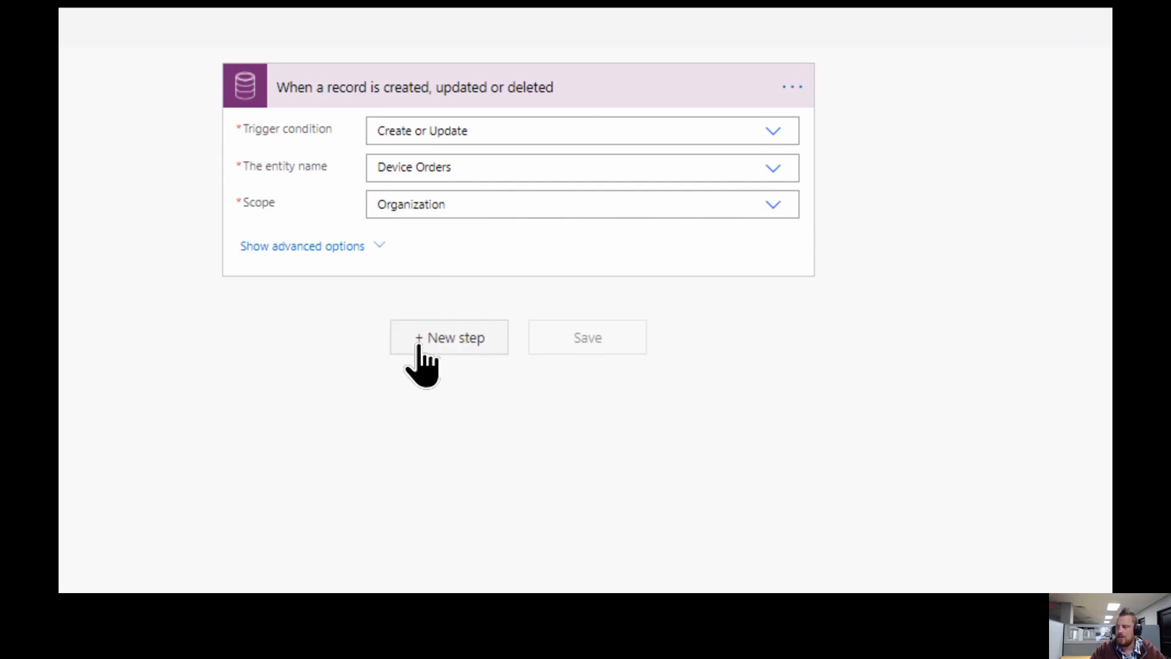
# Search for approval actions and add 'Start and wait for an approval' below the trigger
pyautogui.click(419, 346)
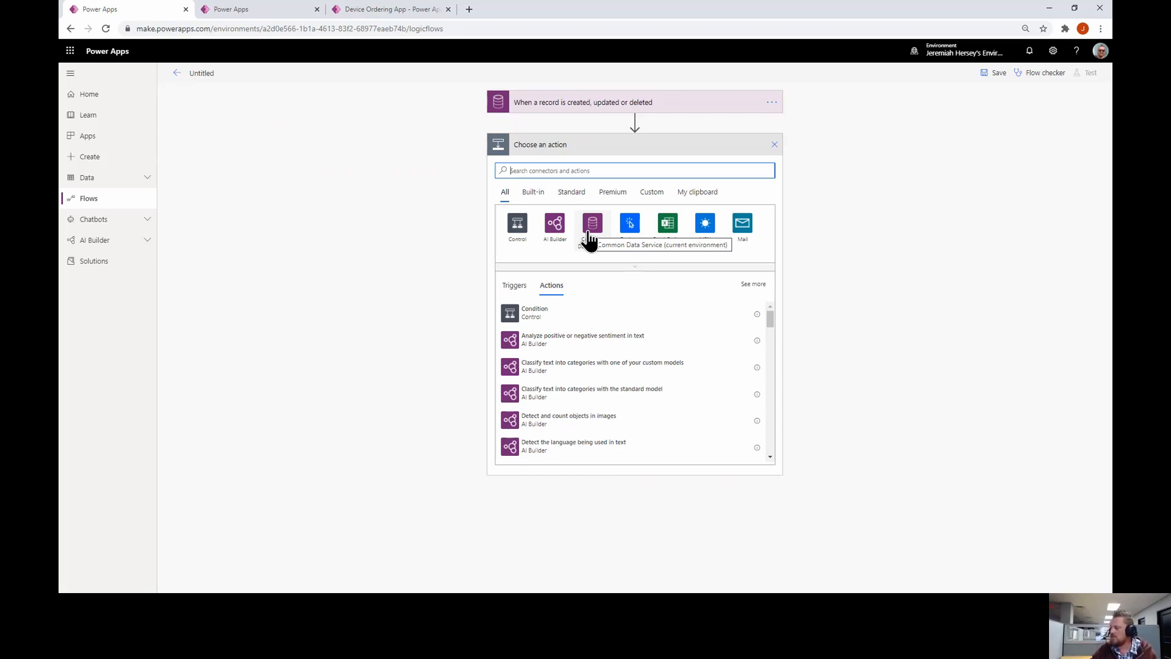
pyautogui.write('apr')
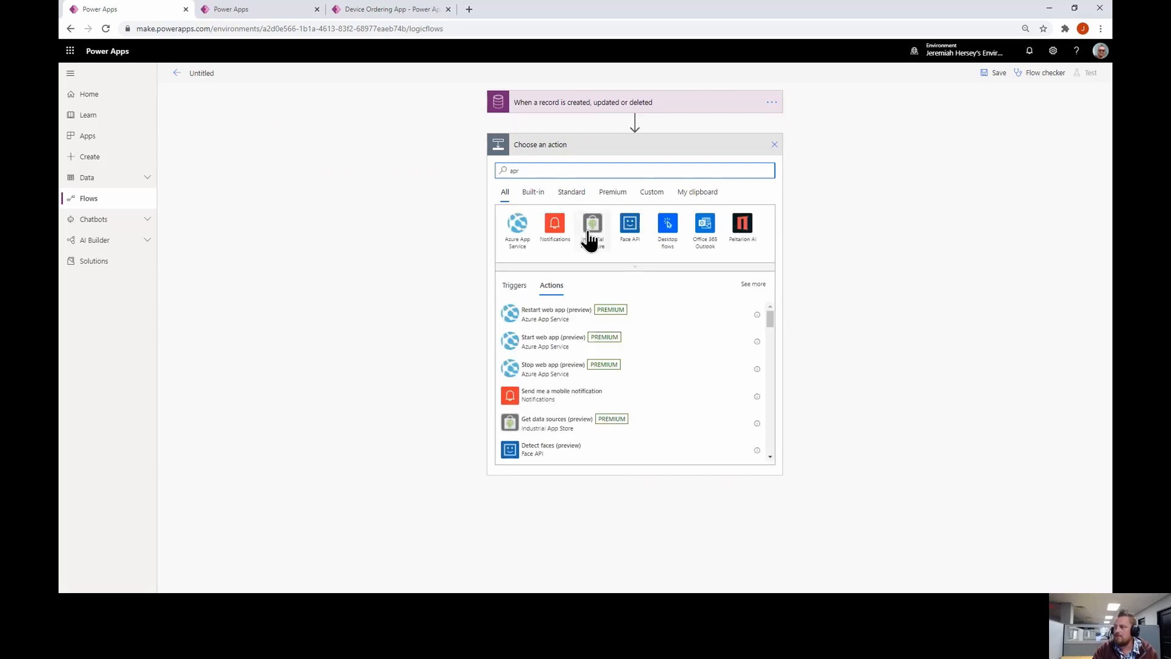
pyautogui.press('BackSpace')
pyautogui.write('pr')
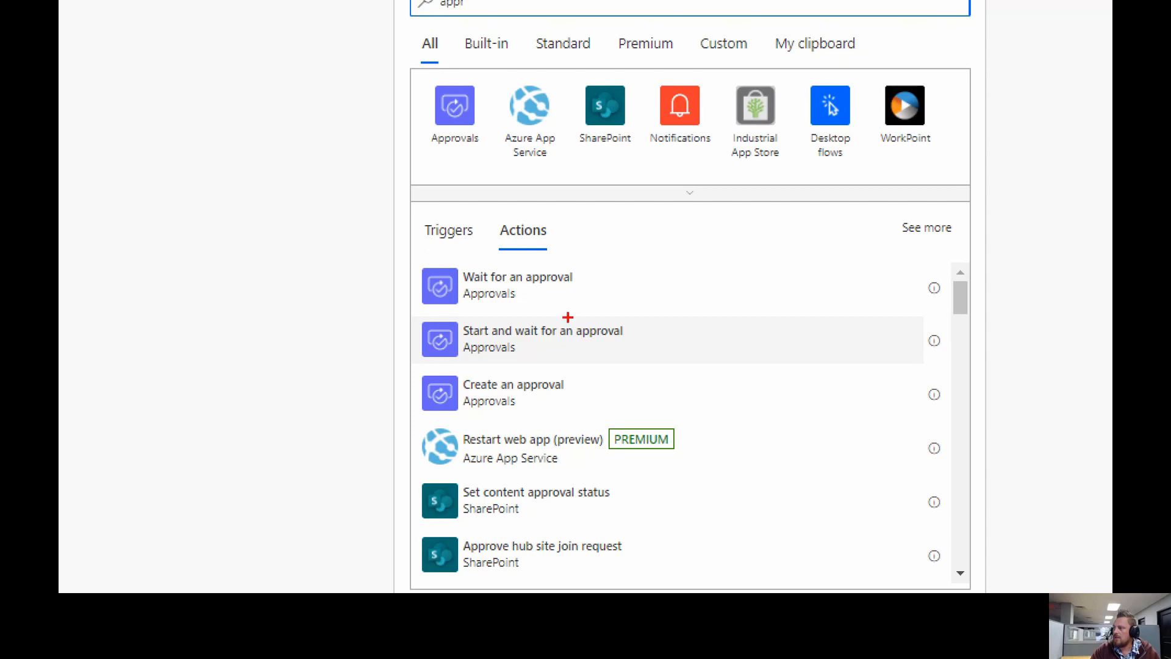
pyautogui.moveTo(583, 287); pyautogui.dragTo(637, 287)
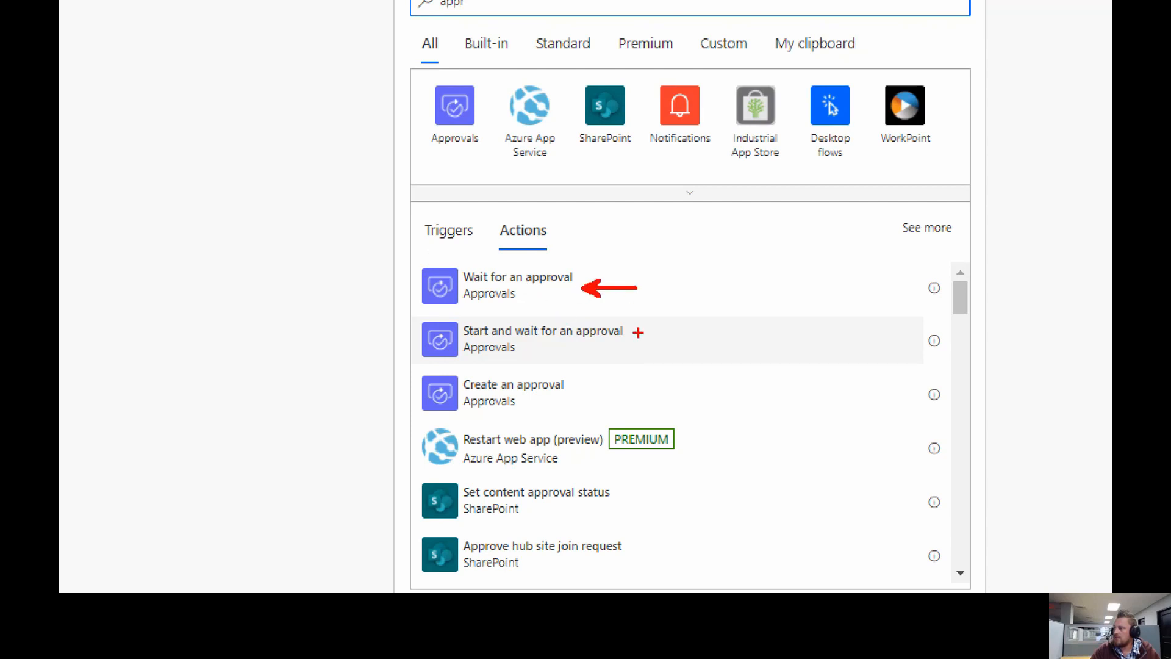
pyautogui.moveTo(638, 333); pyautogui.dragTo(706, 333)
pyautogui.moveTo(603, 387); pyautogui.dragTo(671, 387)
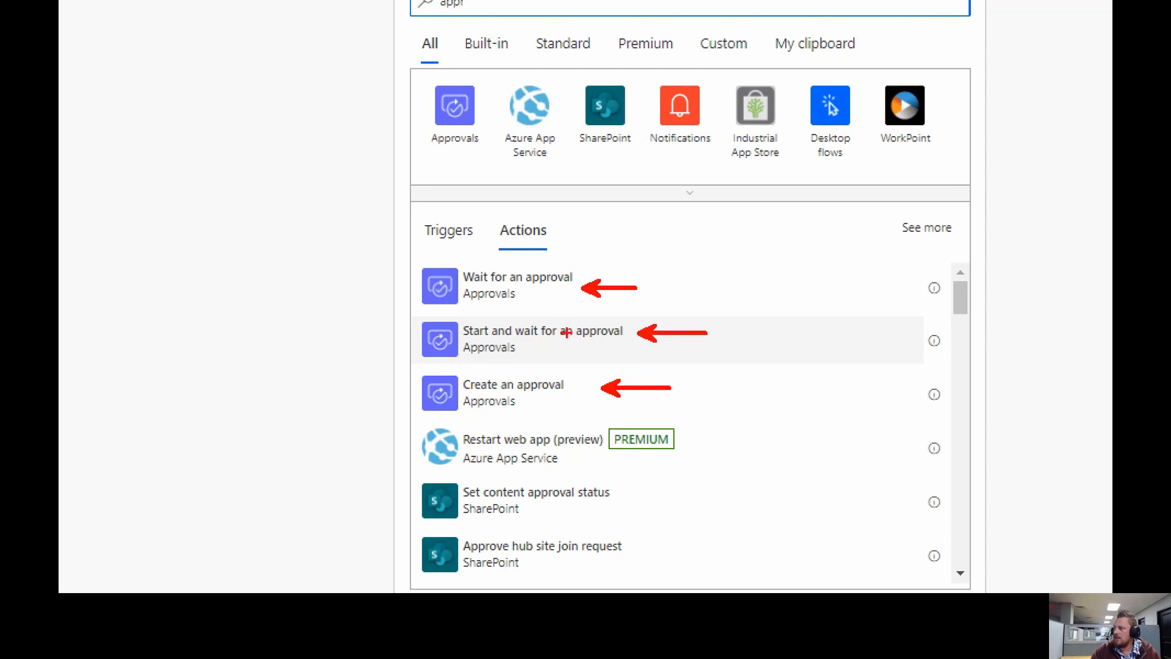
pyautogui.moveTo(395, 314)
pyautogui.mouseDown()
pyautogui.moveTo(636, 368)
pyautogui.moveTo(713, 367)
pyautogui.mouseUp()
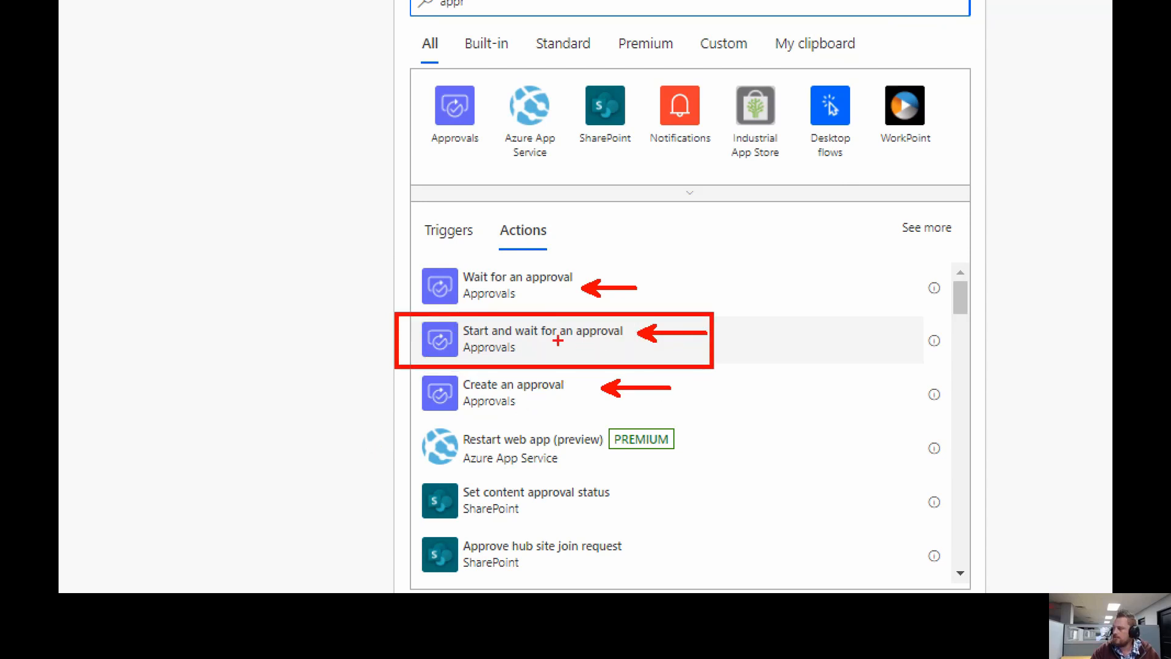
pyautogui.click(549, 345)
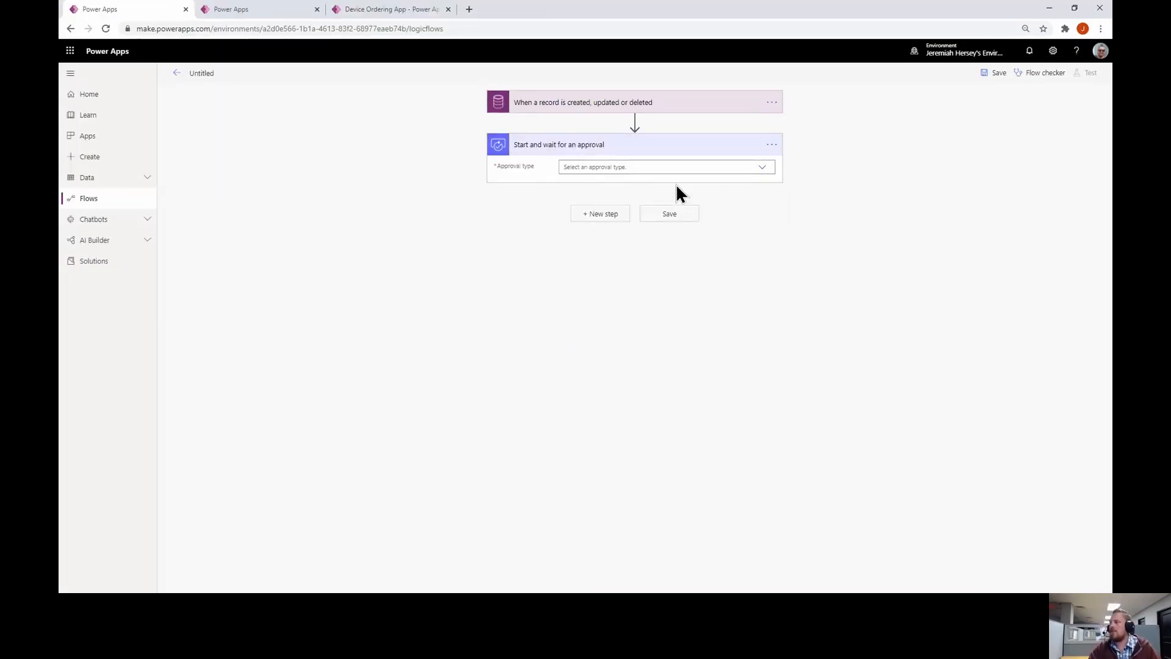
# Set the approval type to Approve/Reject - First to respond
pyautogui.click(763, 168)
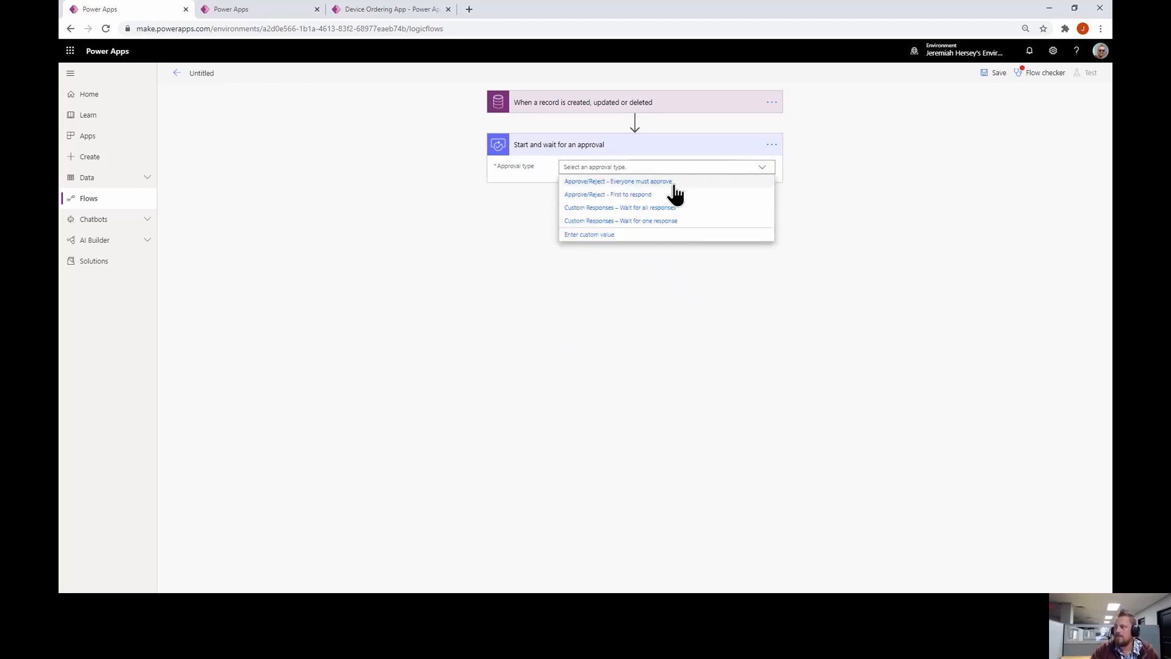
pyautogui.click(628, 195)
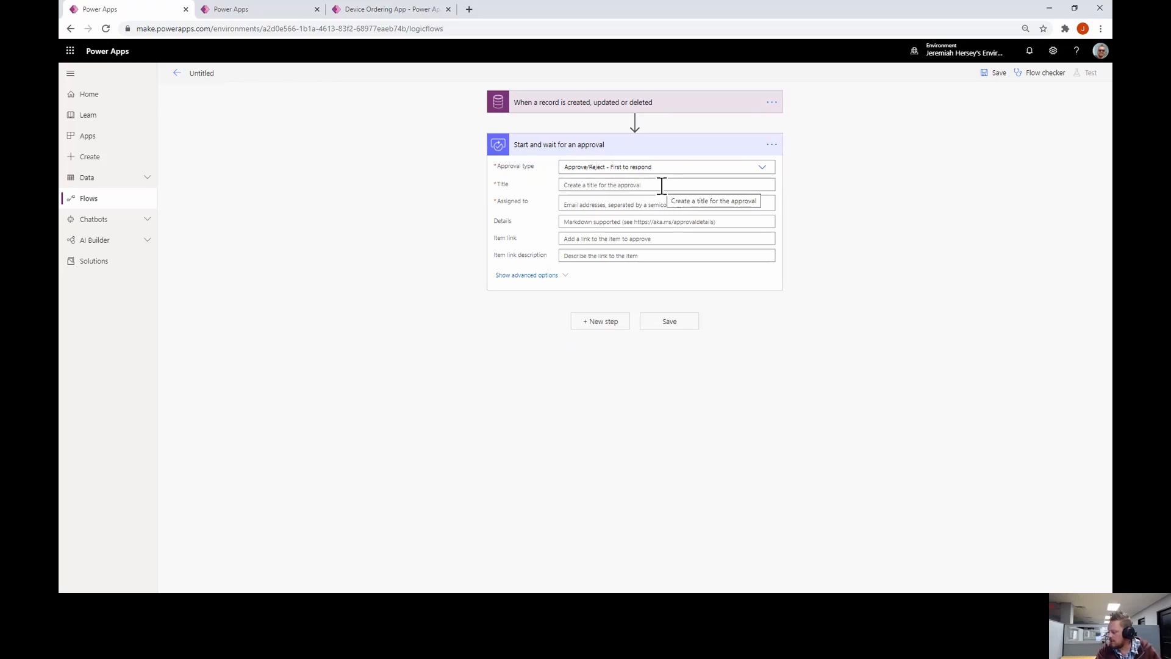
pyautogui.click(662, 185)
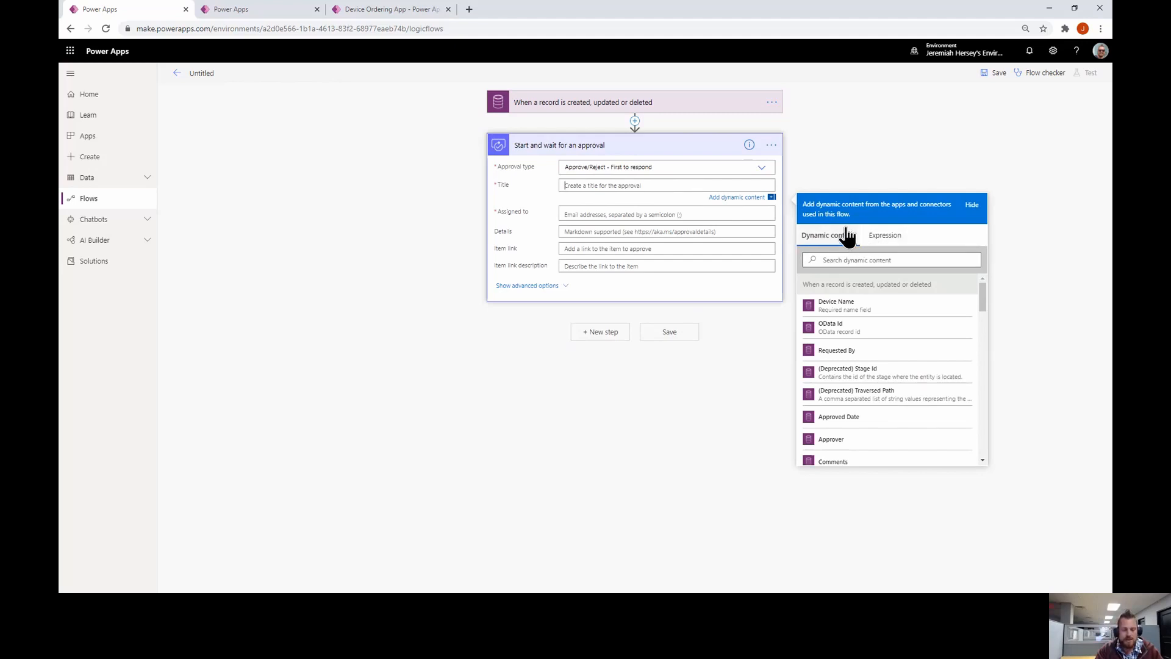
pyautogui.hotkey('ctrl', '2')
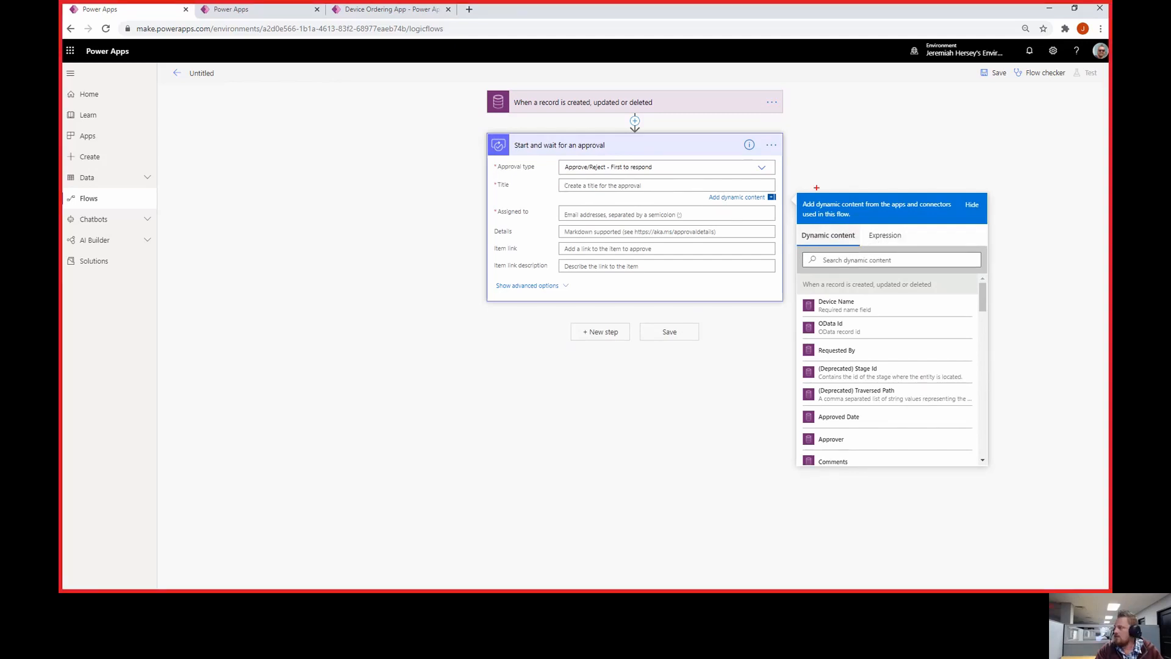
pyautogui.moveTo(791, 171)
pyautogui.mouseDown()
pyautogui.moveTo(902, 267)
pyautogui.moveTo(1025, 460)
pyautogui.moveTo(1015, 499)
pyautogui.mouseUp()
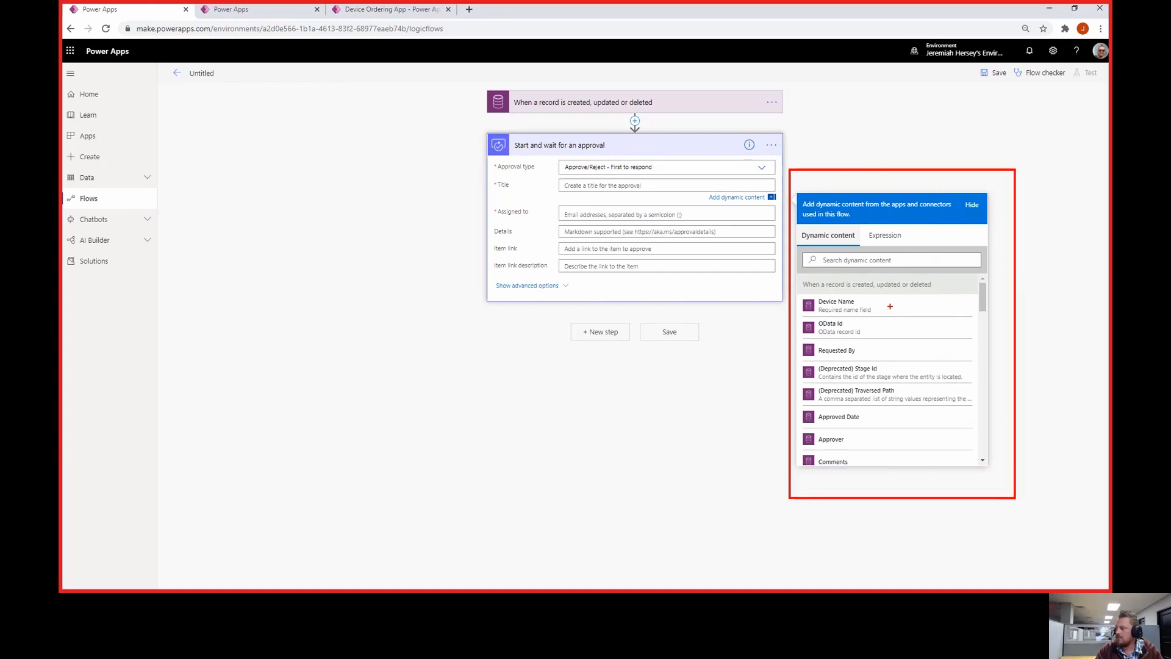
pyautogui.moveTo(891, 307); pyautogui.dragTo(926, 349)
pyautogui.moveTo(883, 415); pyautogui.dragTo(908, 417)
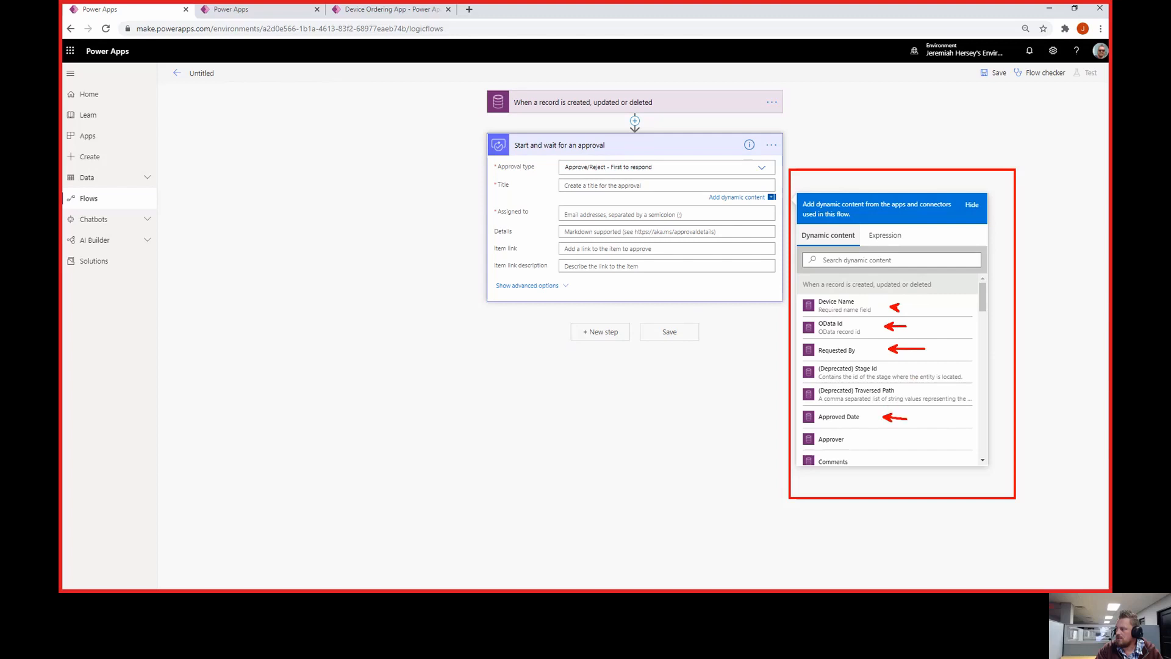
pyautogui.press('Escape')
# Title the approval 'New device request:' followed by the Device Name dynamic value
pyautogui.click(863, 263)
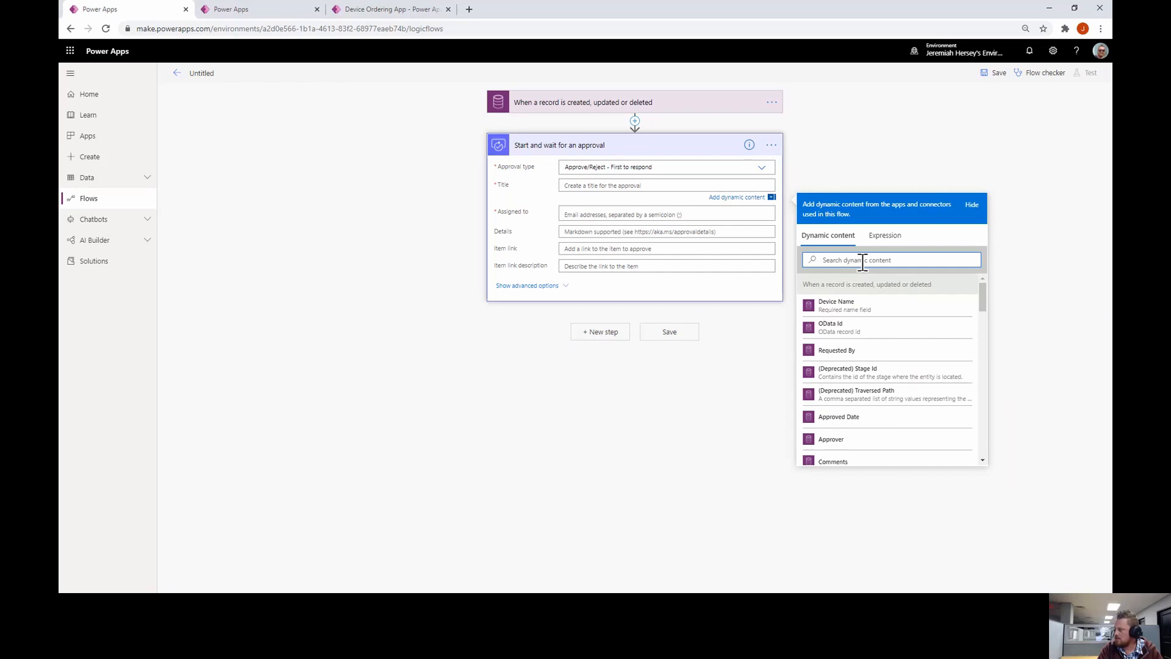
pyautogui.write('d')
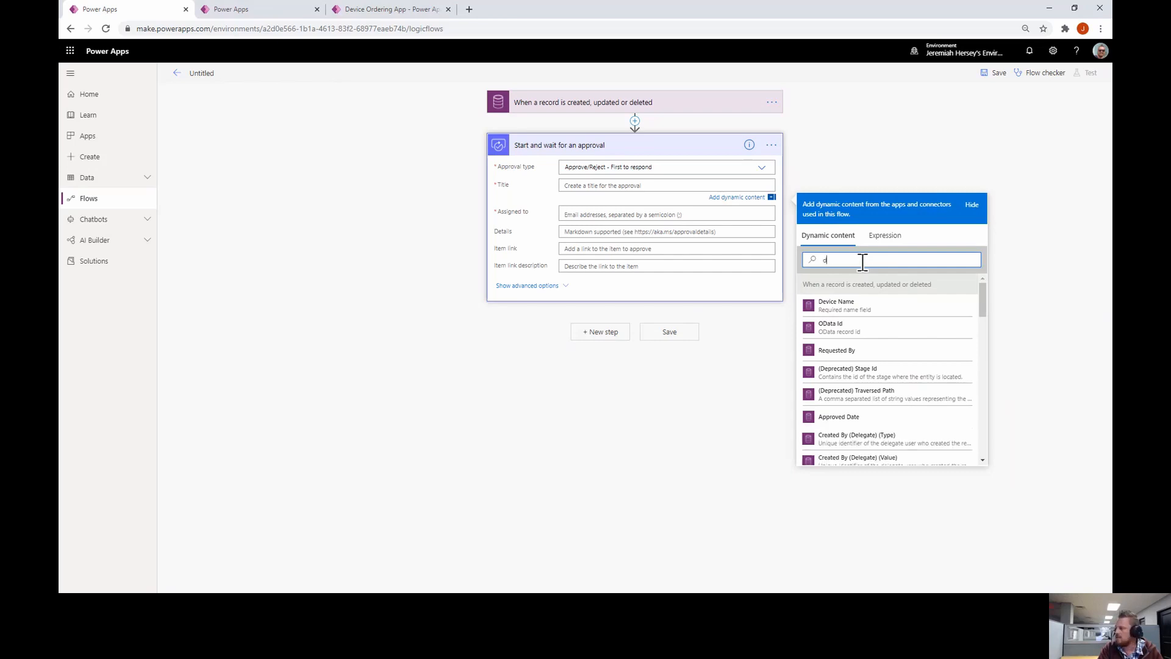
pyautogui.click(848, 312)
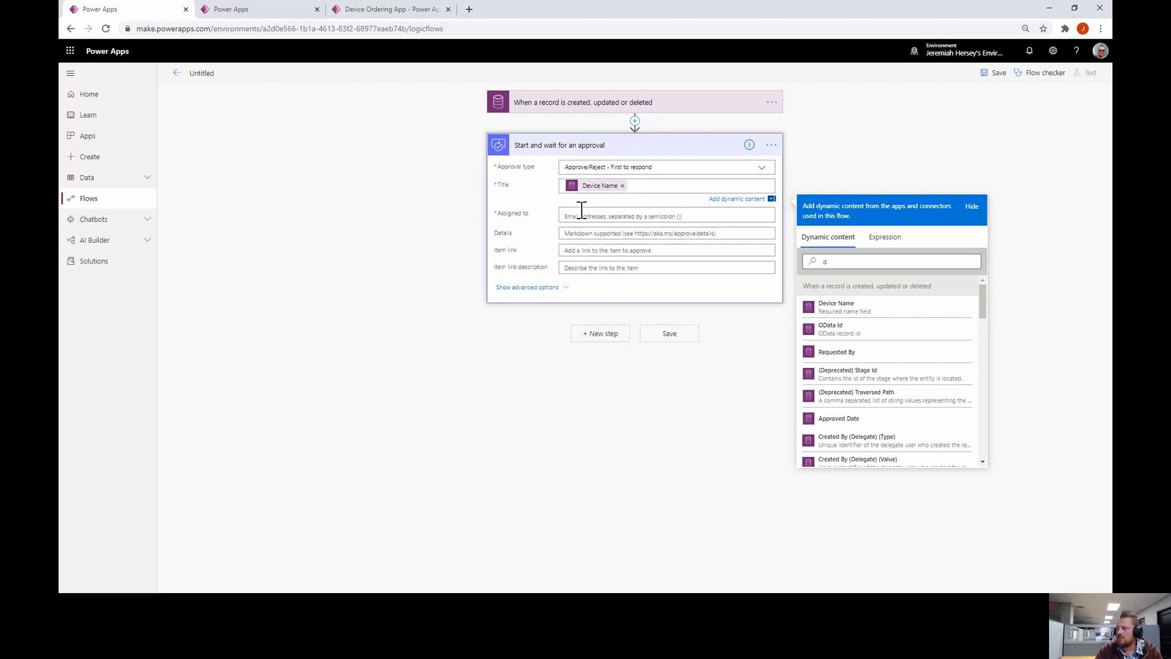
pyautogui.click(622, 186)
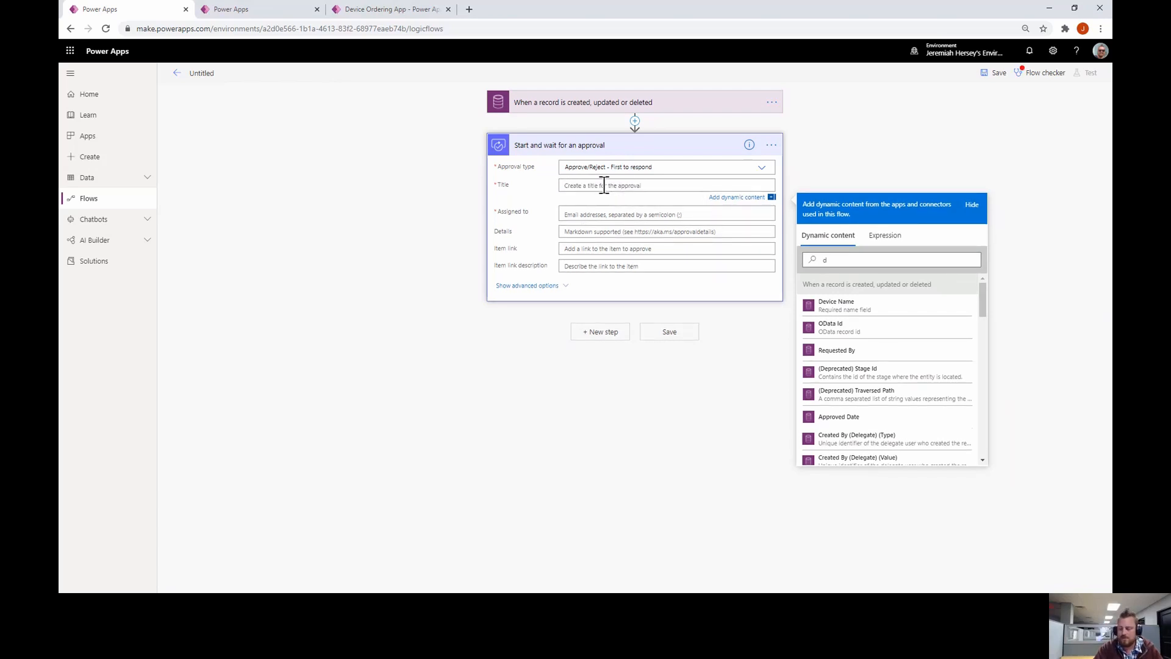
pyautogui.write('N')
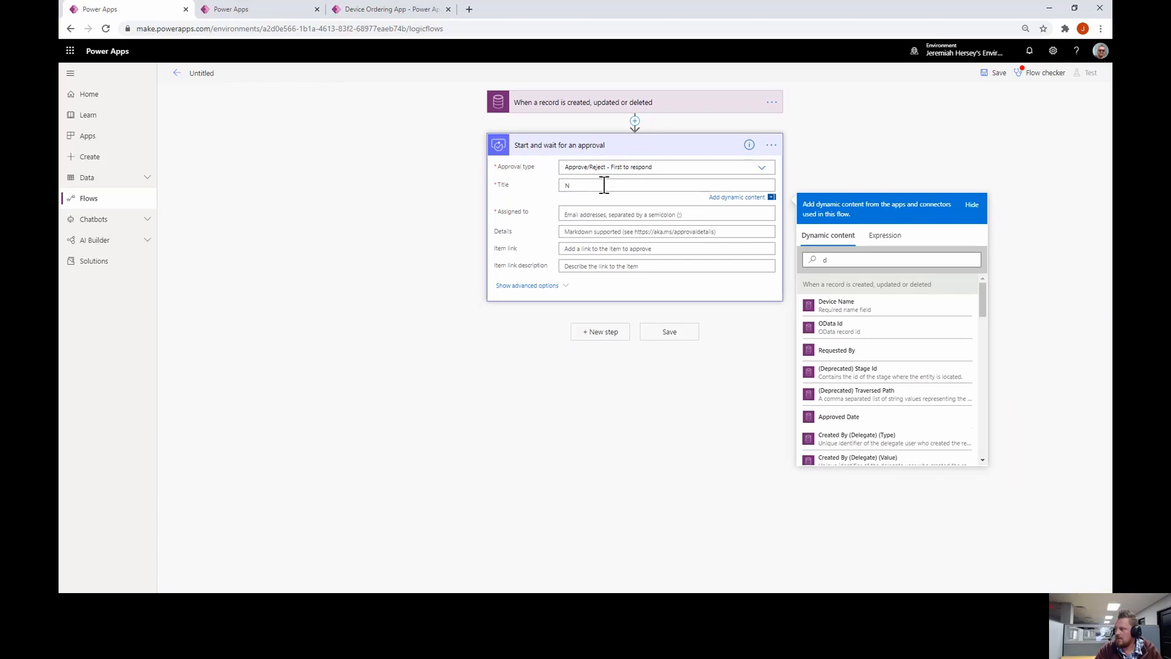
pyautogui.write('ew device request:')
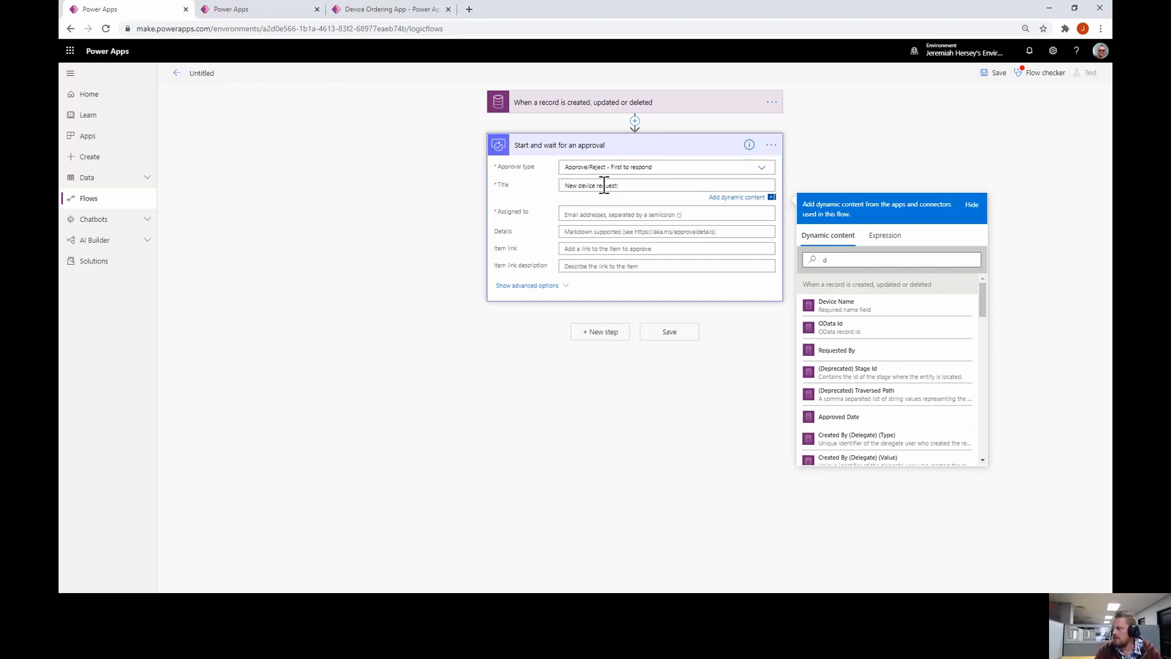
pyautogui.click(837, 305)
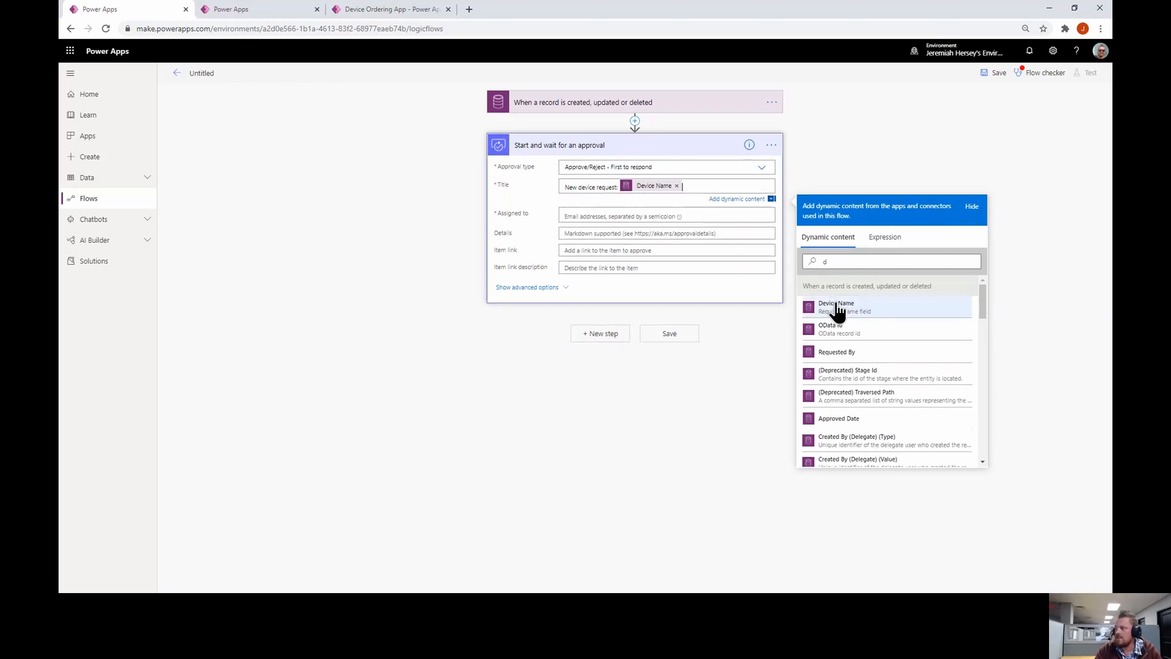
pyautogui.click(693, 214)
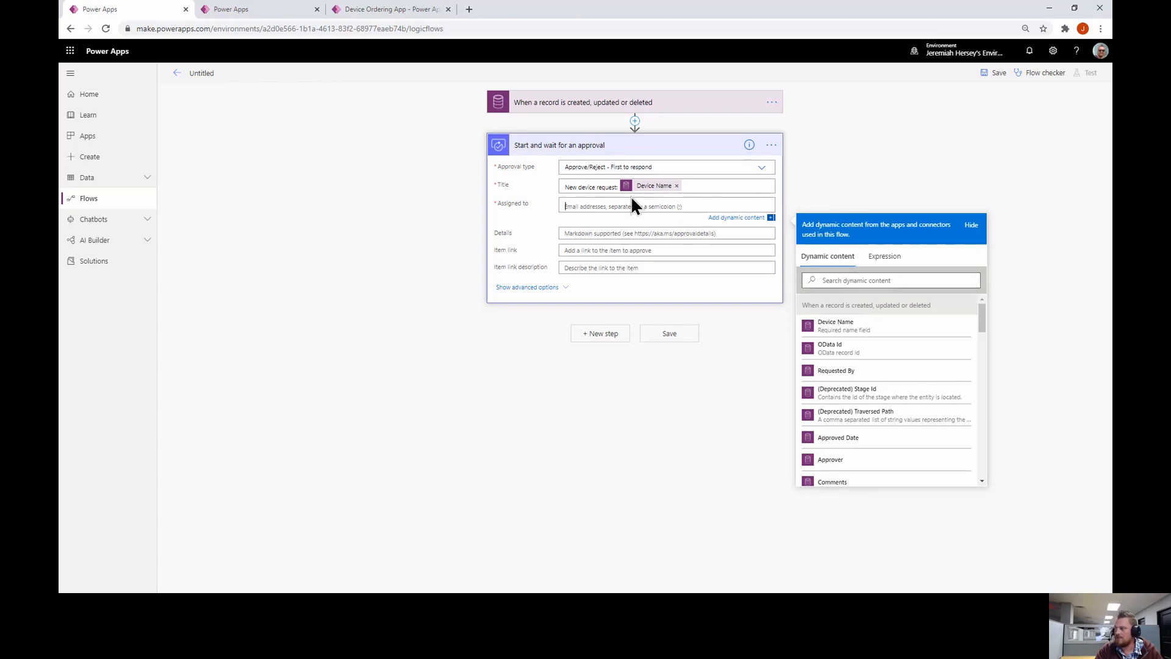
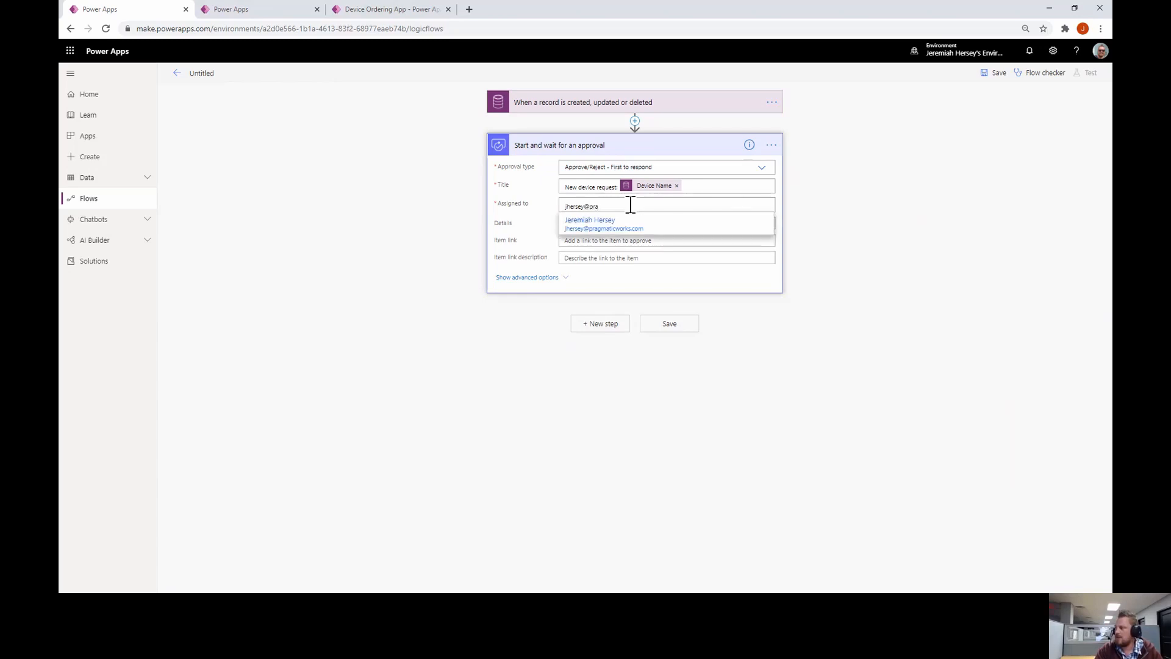
# Assign the approval to the suggested approver's e-mail and start Details with 'A new device has been requested.'
pyautogui.click(622, 227)
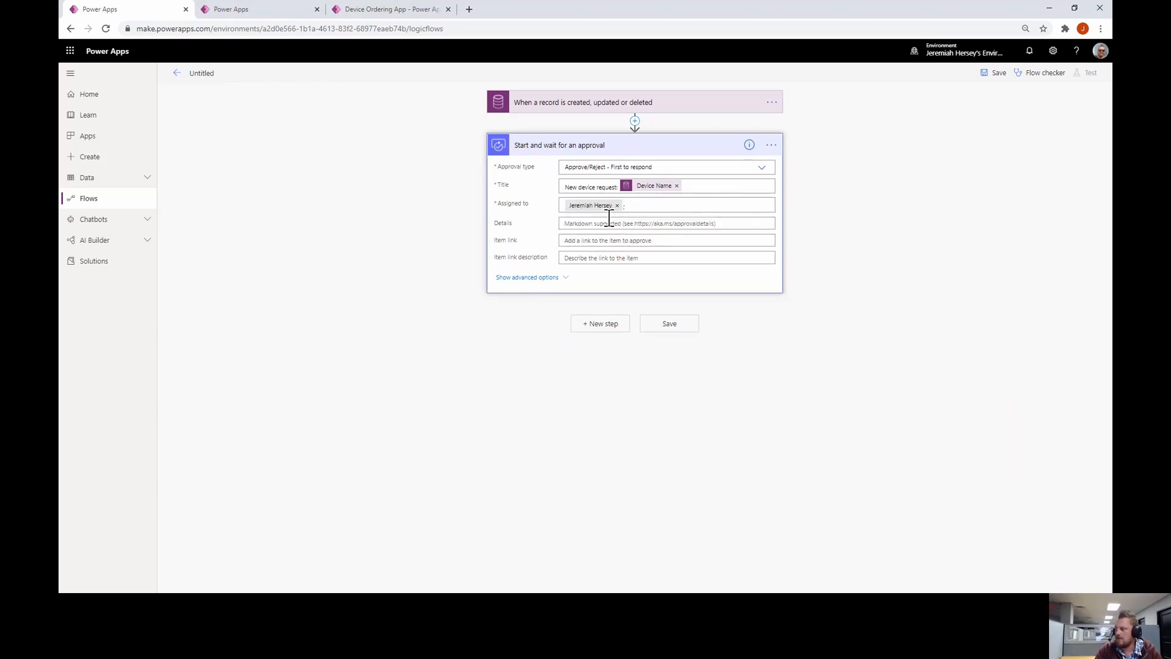
pyautogui.click(653, 224)
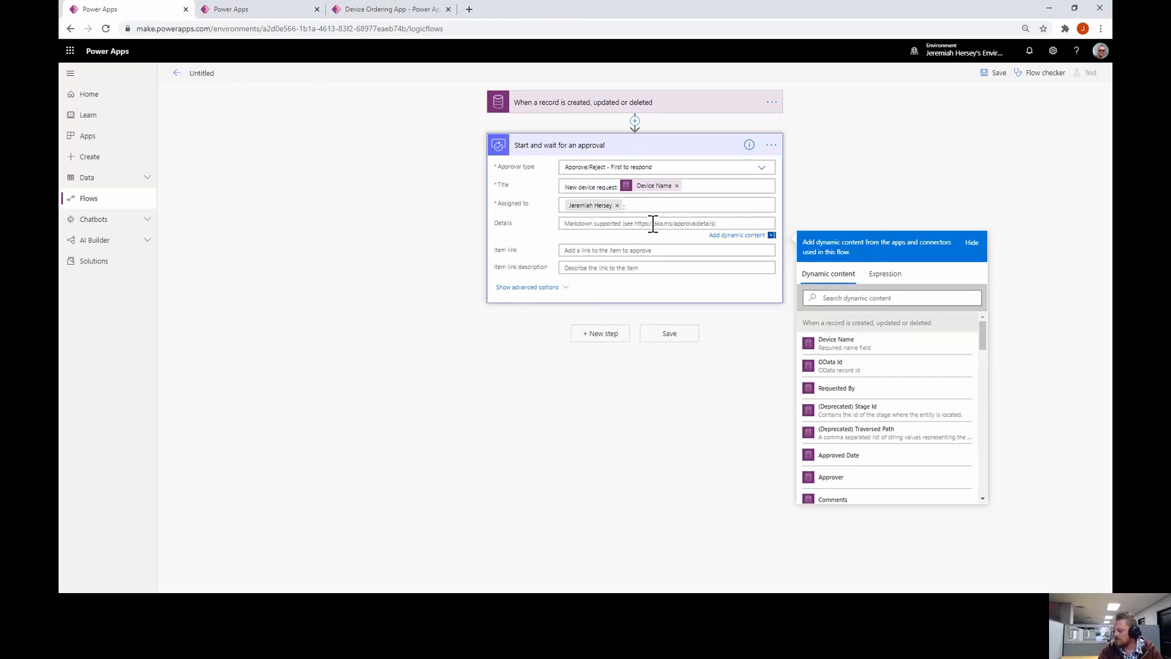
pyautogui.write('A new')
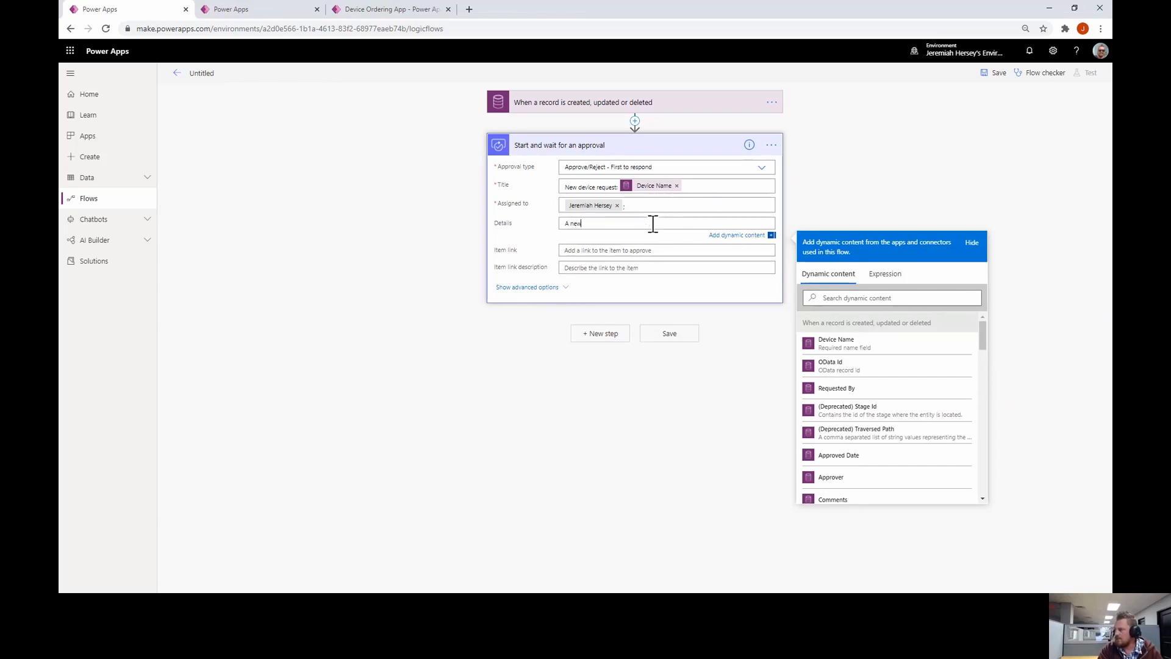
pyautogui.write(' device has been request')
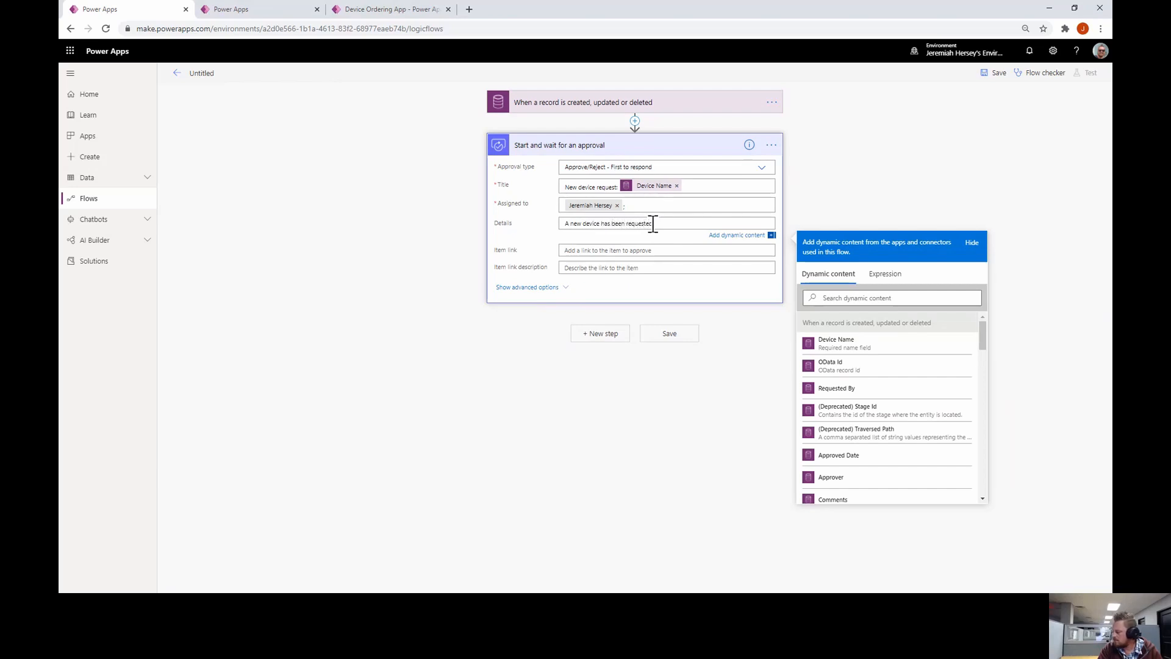
pyautogui.write('ed.')
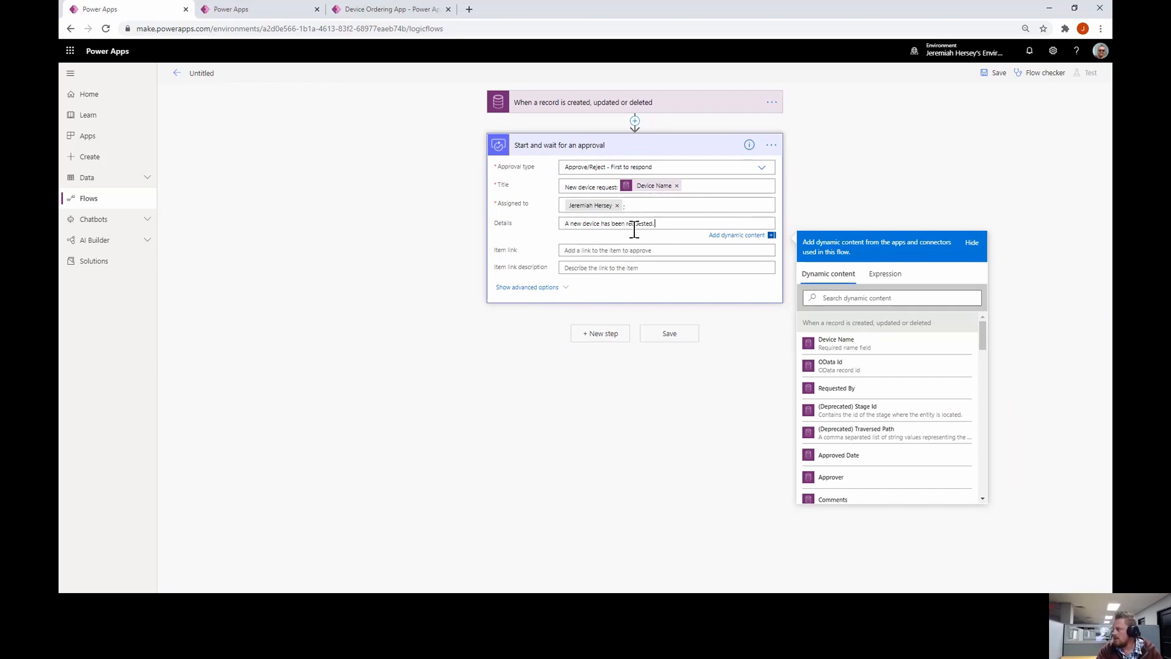
# Append Device Name, '$' plus Price, and Comments to the approval details
pyautogui.click(858, 343)
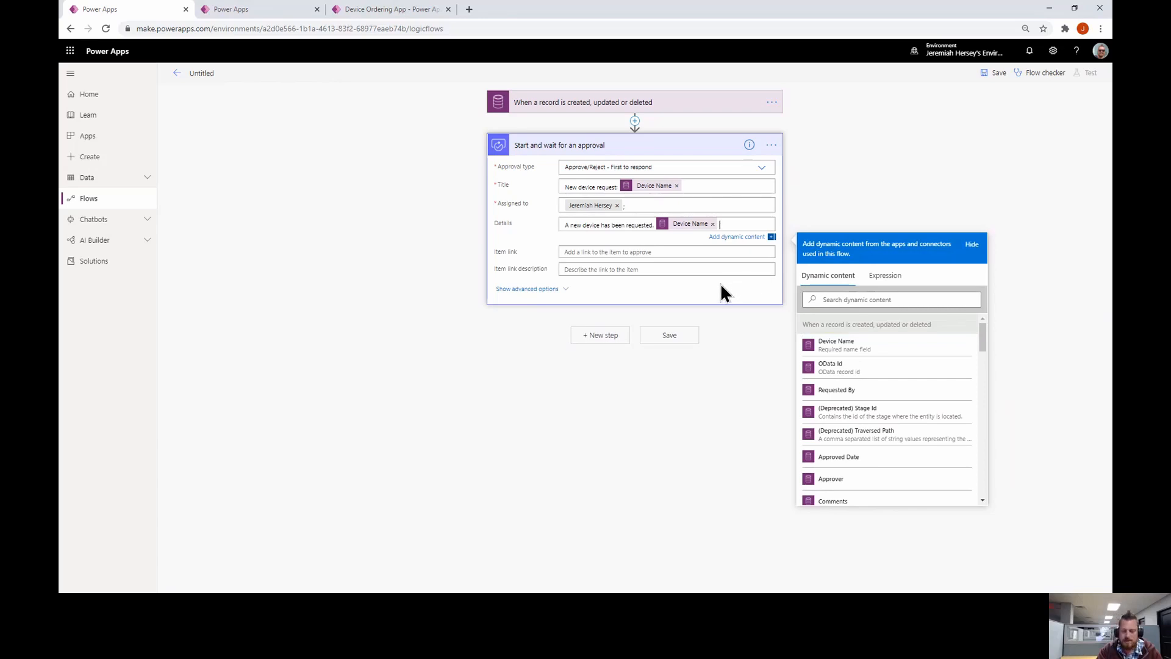
pyautogui.write('$')
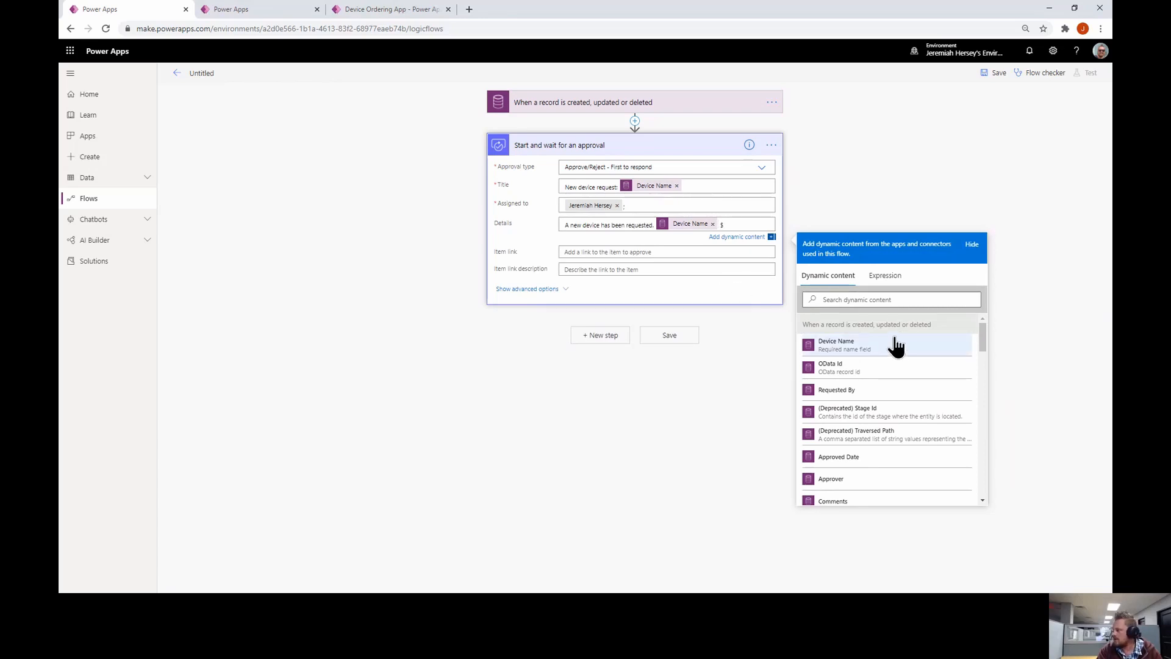
pyautogui.click(861, 299)
pyautogui.write('pr')
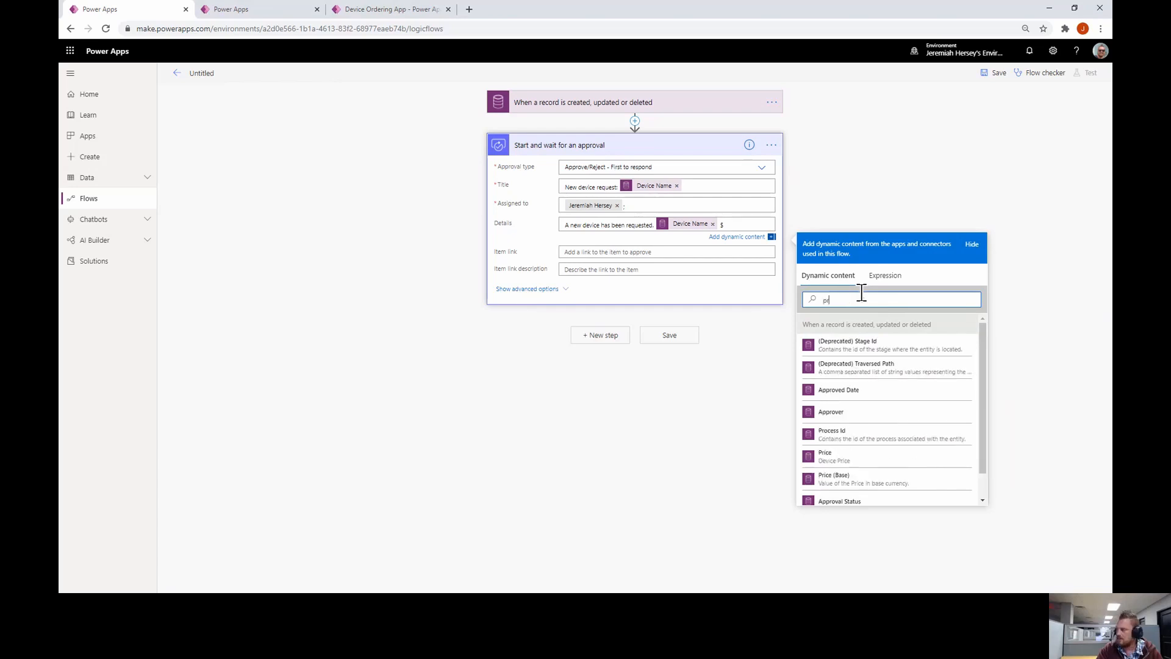
pyautogui.click(873, 469)
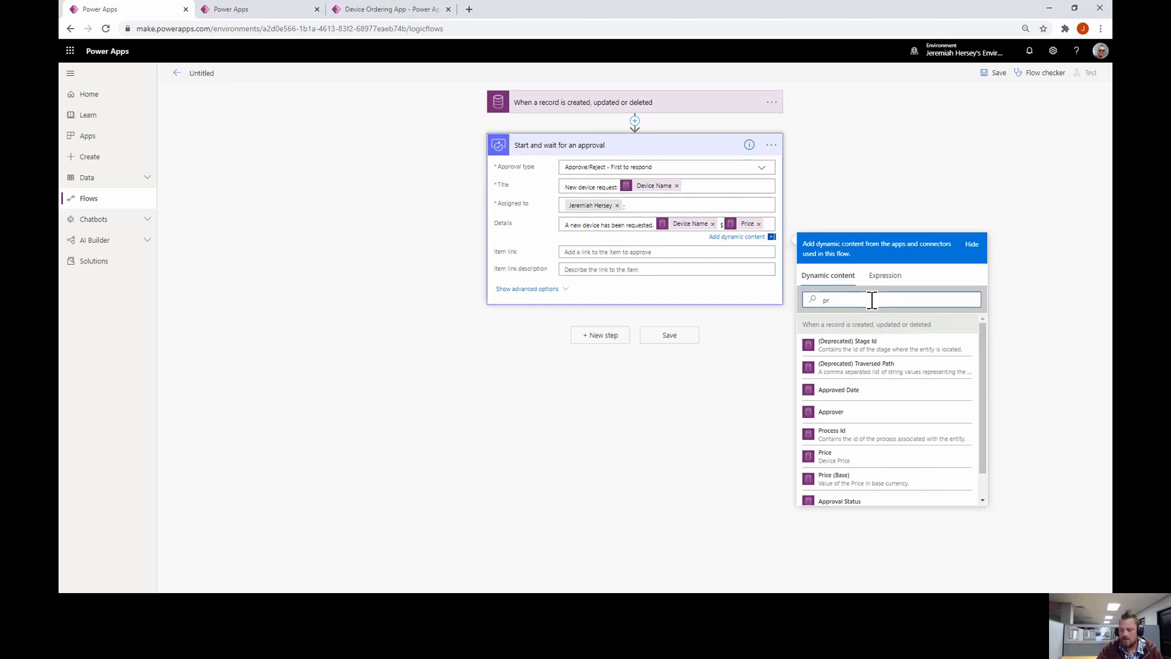
pyautogui.press('BackSpace')
pyautogui.press('BackSpace')
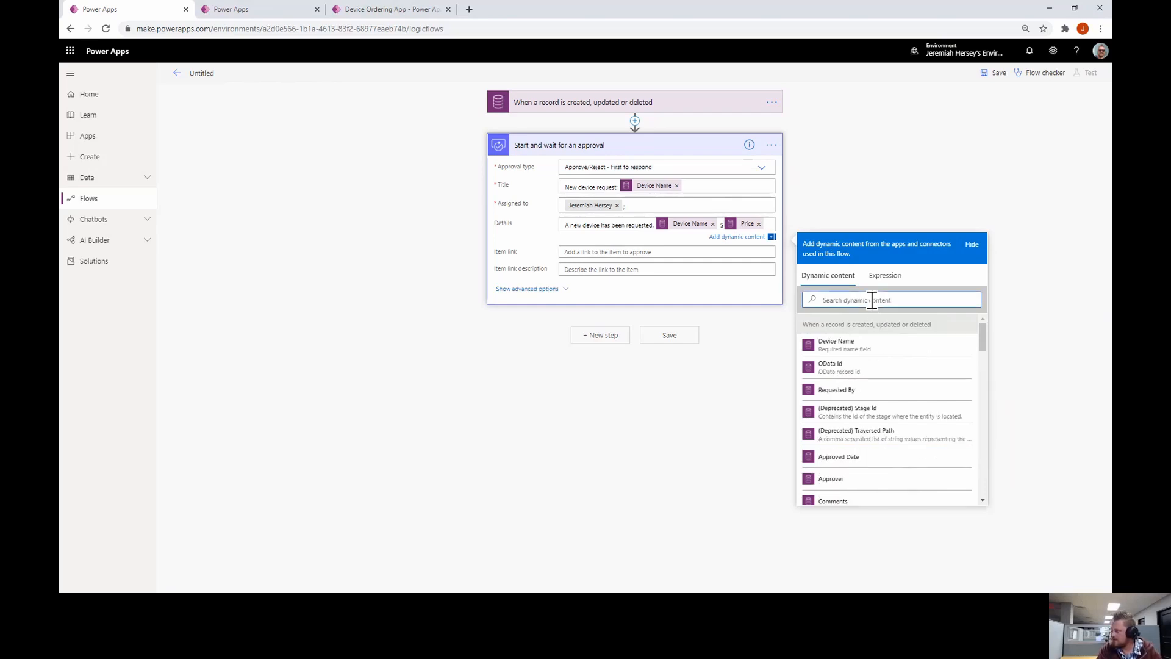
pyautogui.write('com')
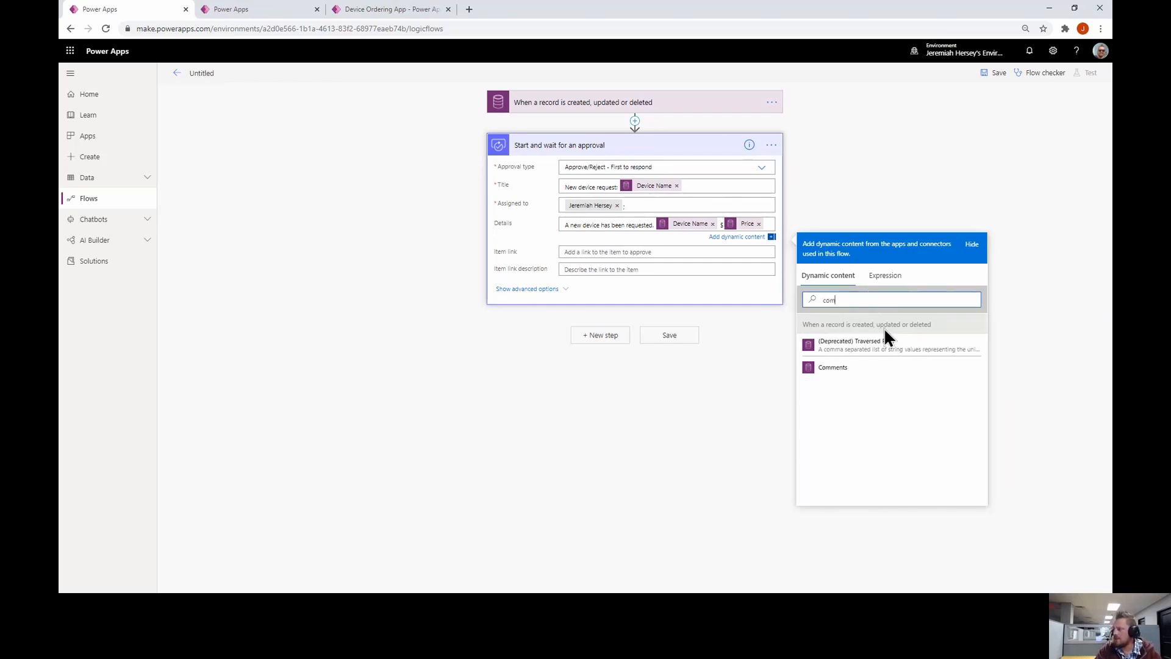
pyautogui.click(871, 368)
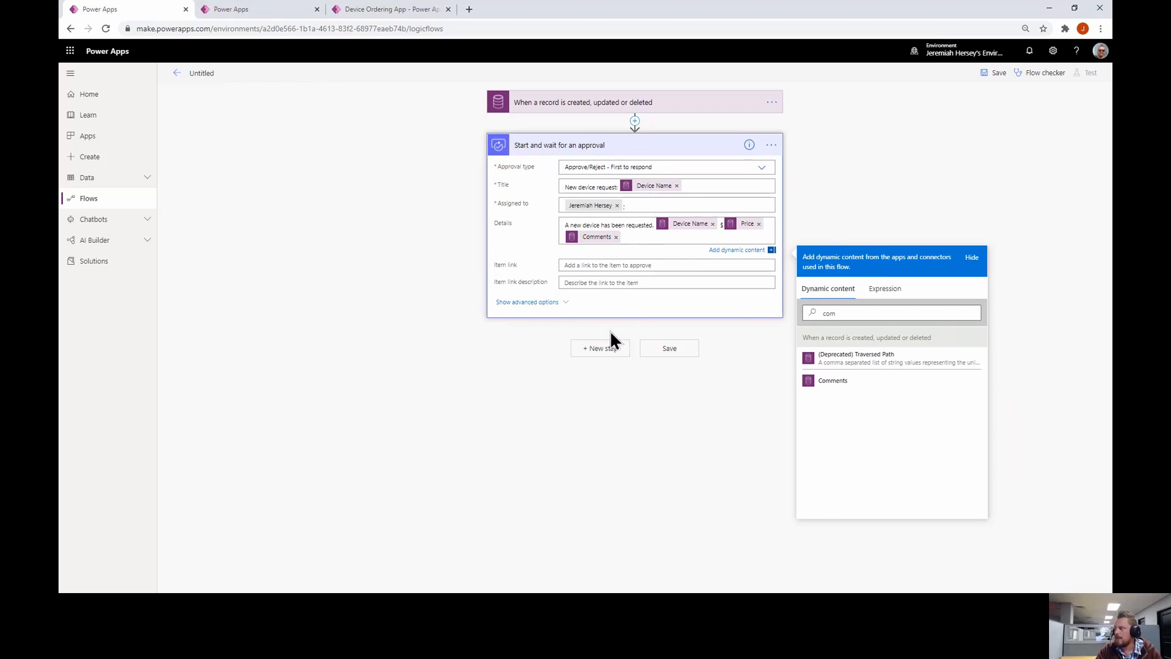
# Add a Condition checking whether the approval Outcome is equal to Approve
pyautogui.click(602, 350)
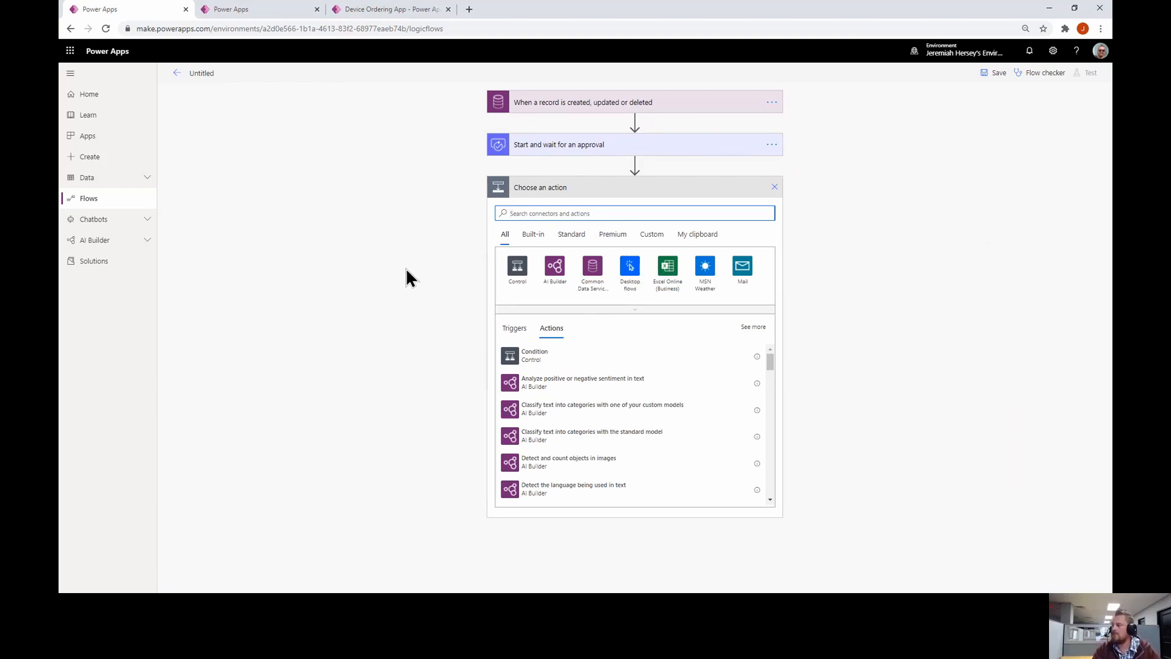
pyautogui.click(517, 269)
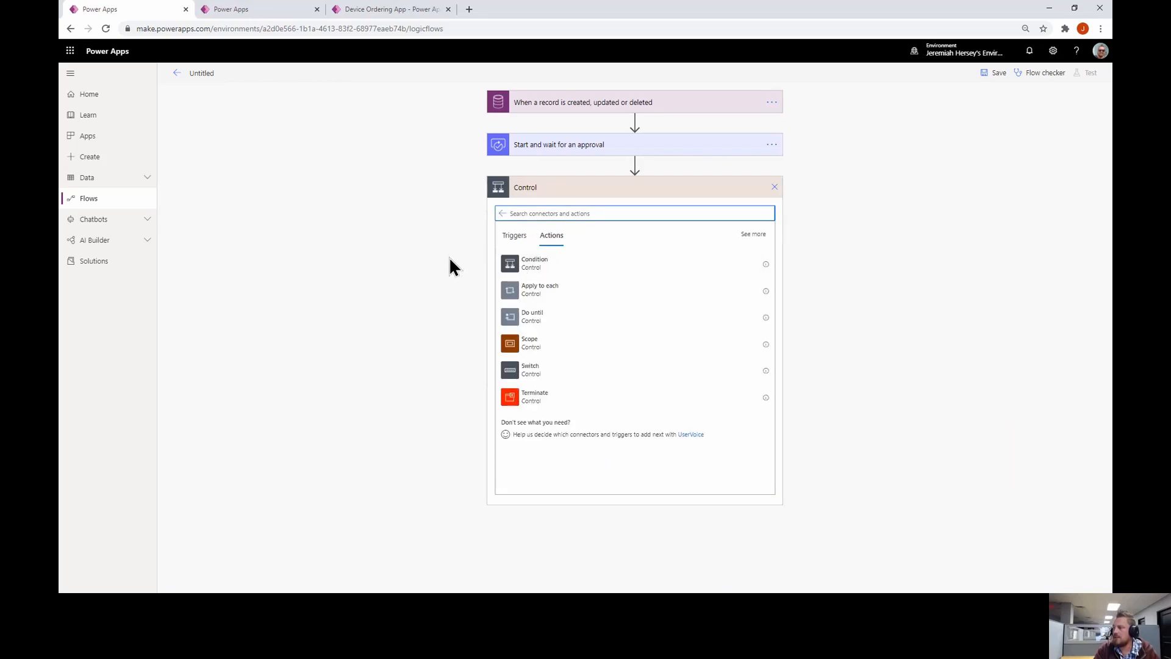
pyautogui.click(533, 271)
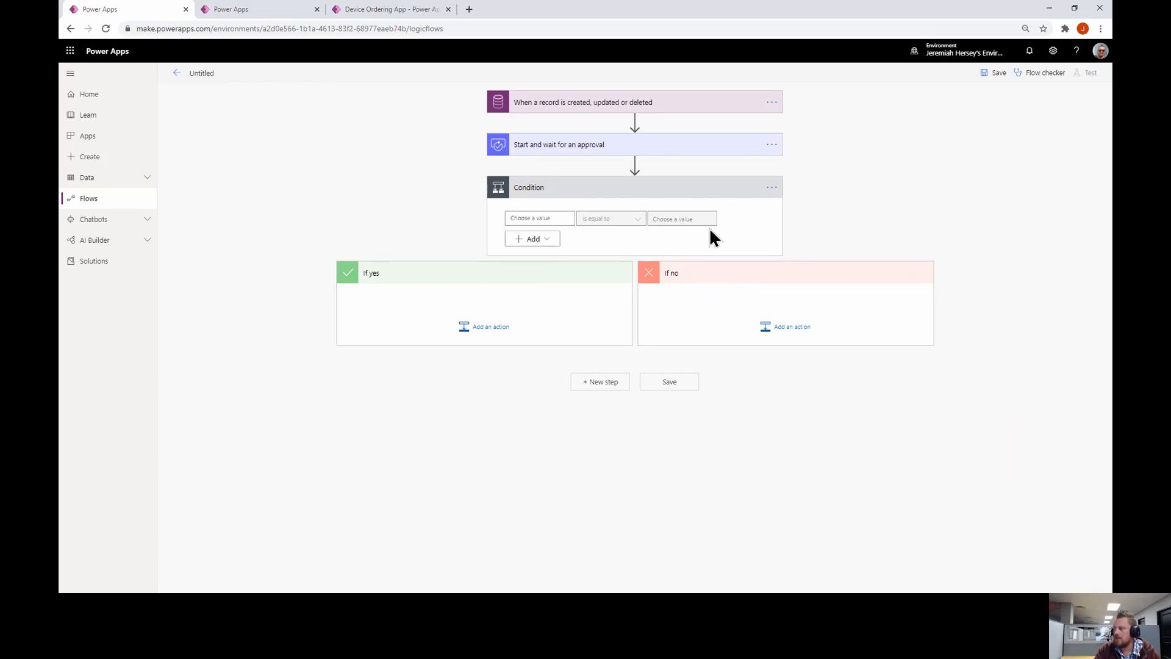
pyautogui.click(561, 218)
pyautogui.write('out')
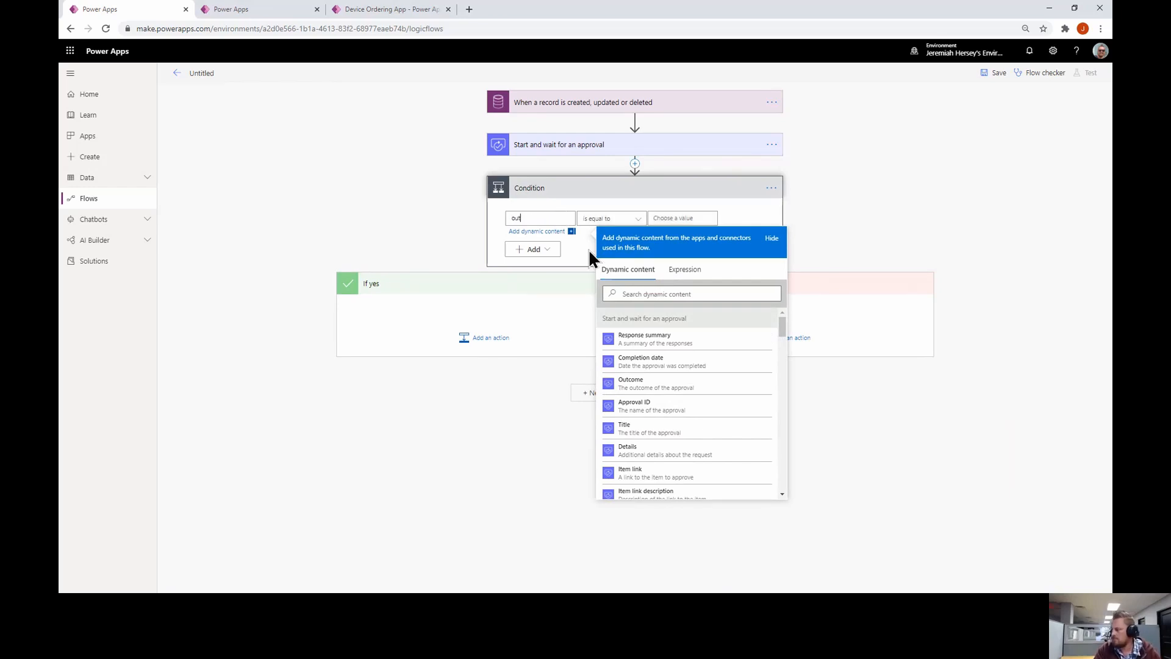
pyautogui.click(669, 386)
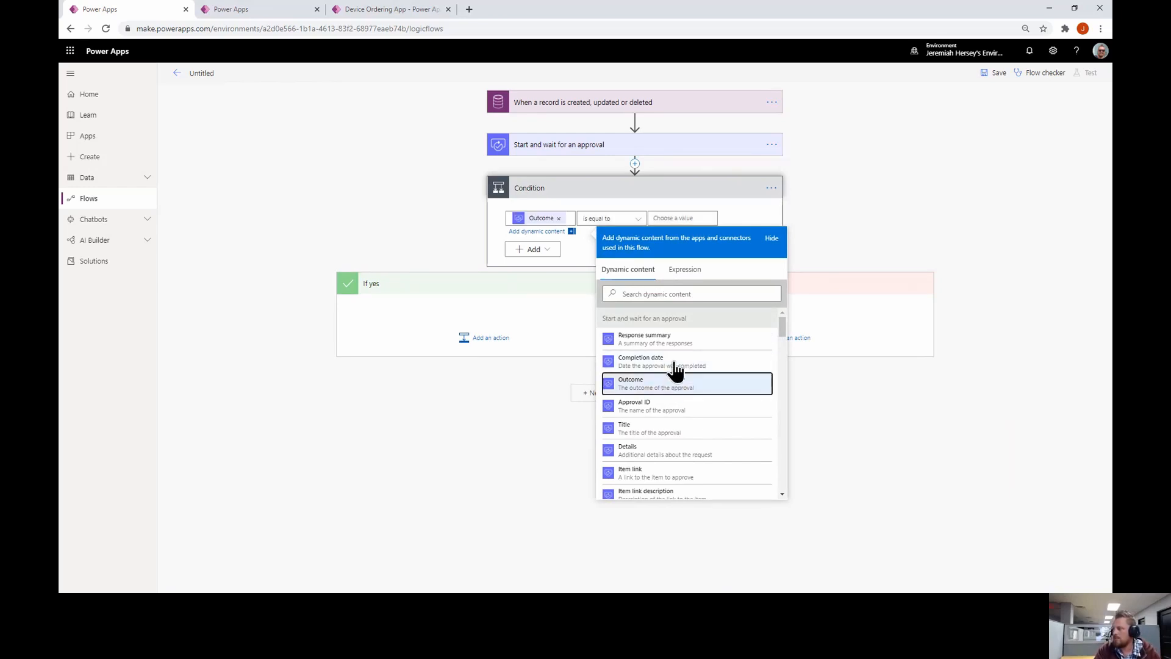
pyautogui.click(690, 217)
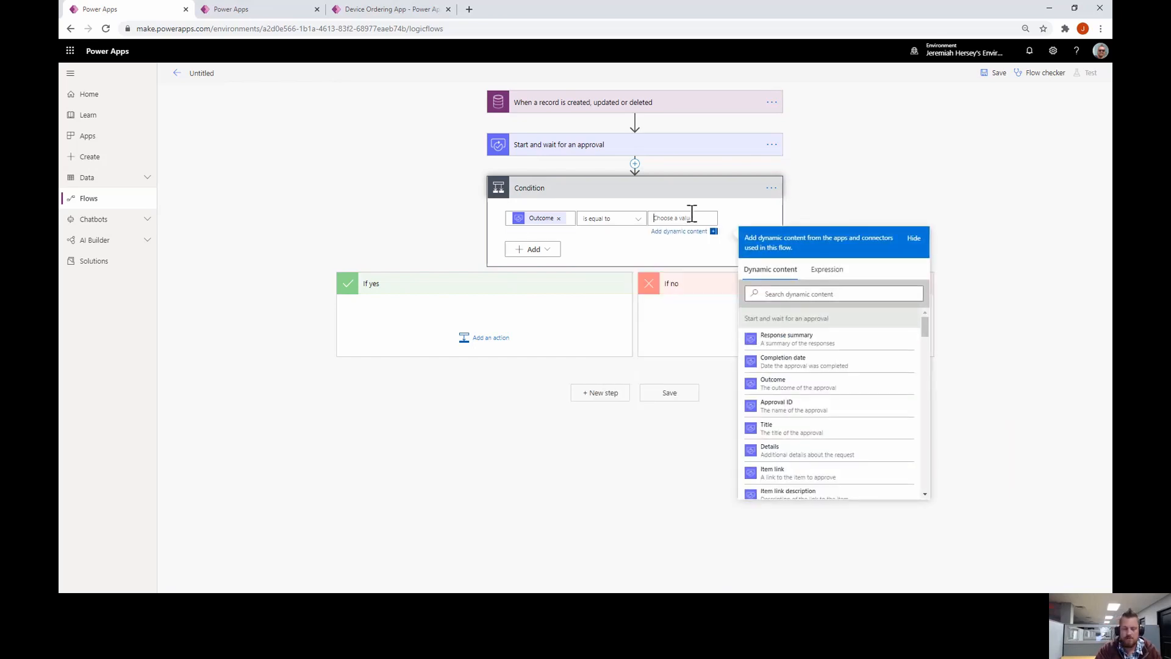
pyautogui.write('Approve')
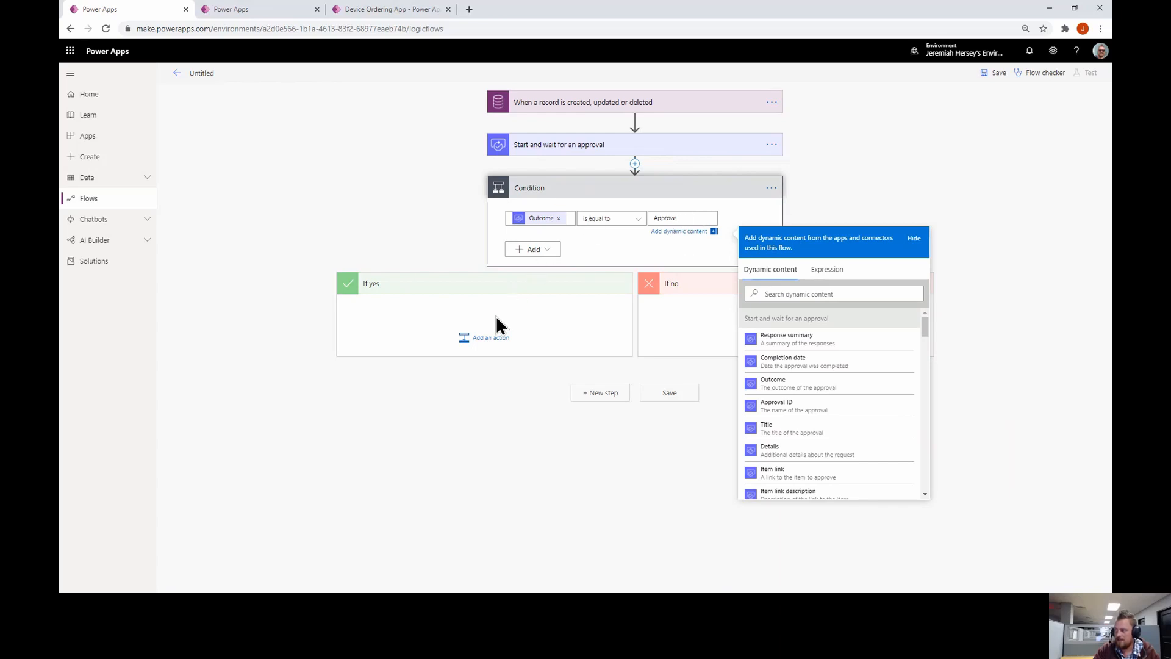
# Add an Update a record action for the Device Orders table in the If yes branch
pyautogui.click(487, 342)
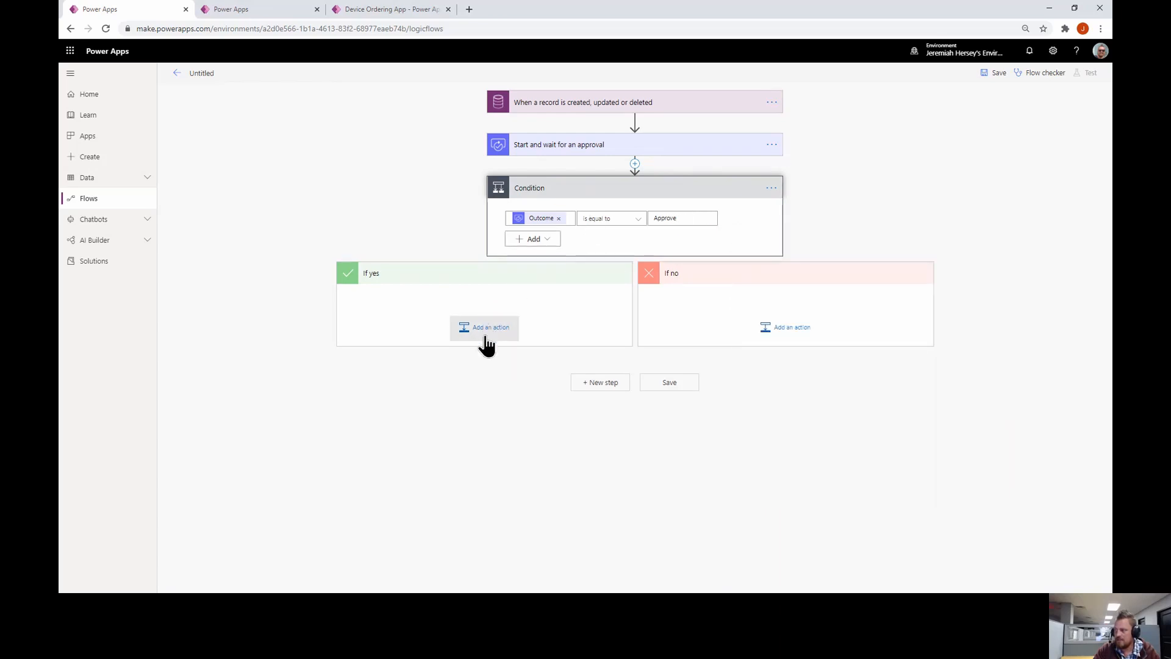
pyautogui.click(488, 329)
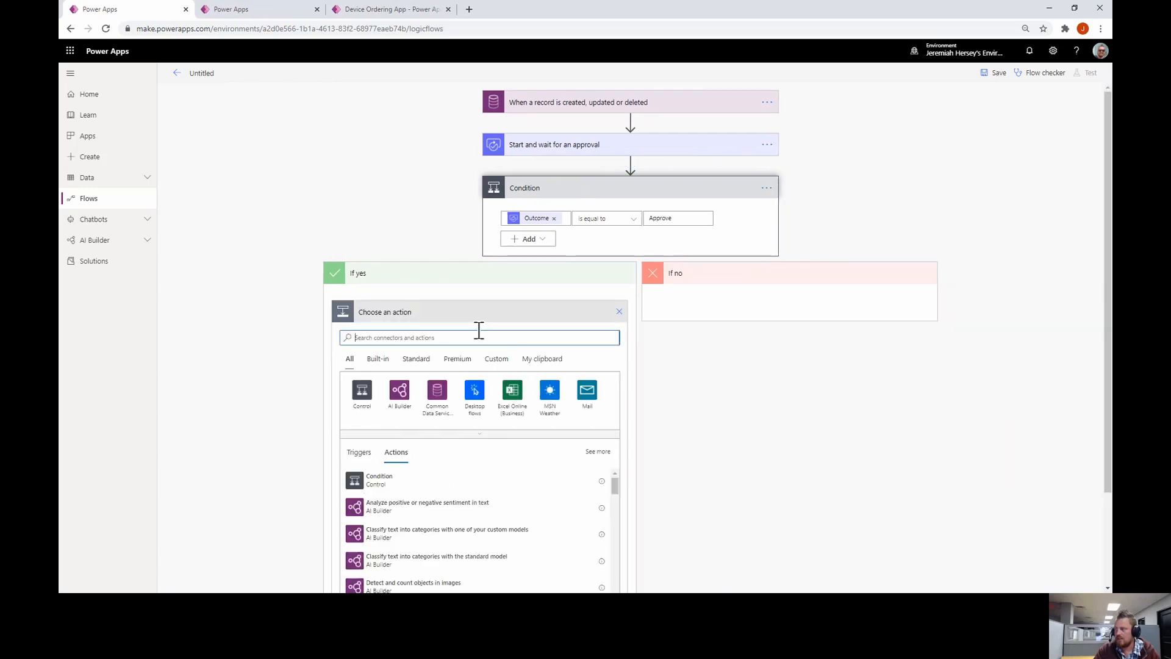
pyautogui.scroll(-1, 478, 293)
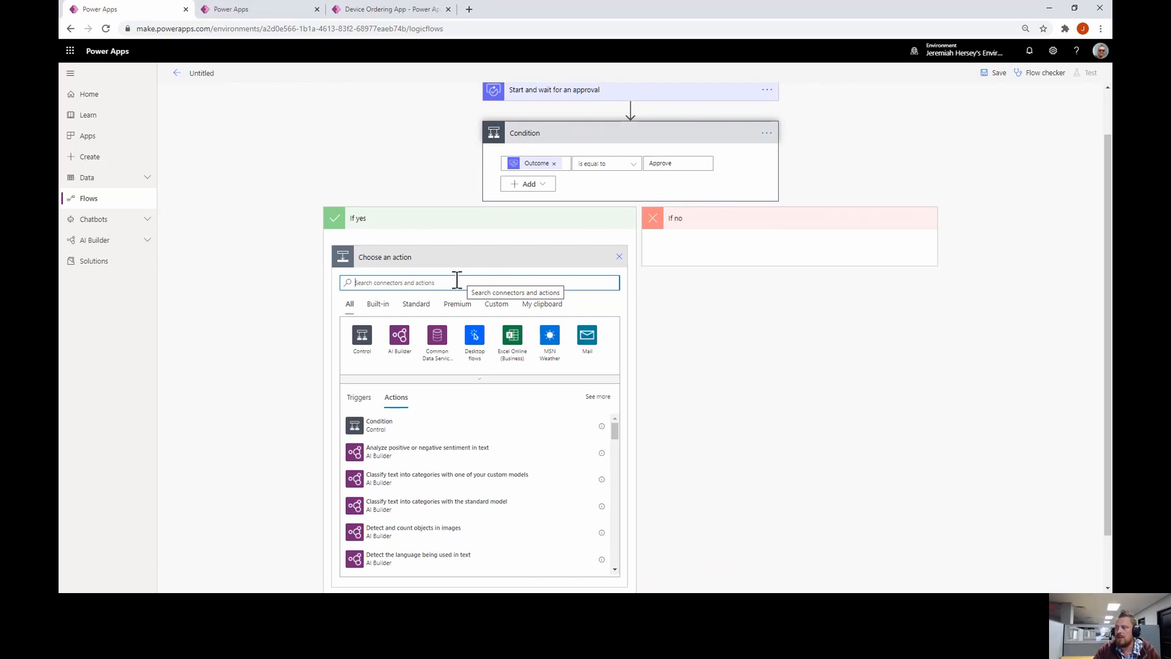
pyautogui.write('pd')
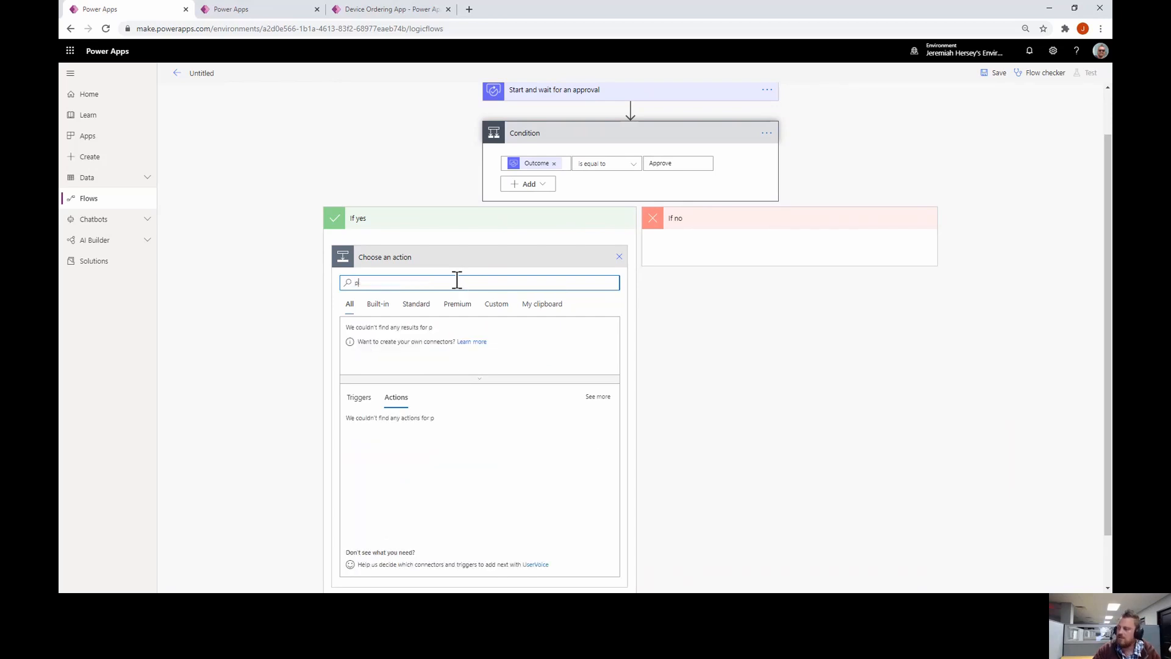
pyautogui.press('BackSpace')
pyautogui.press('BackSpace')
pyautogui.write('upd')
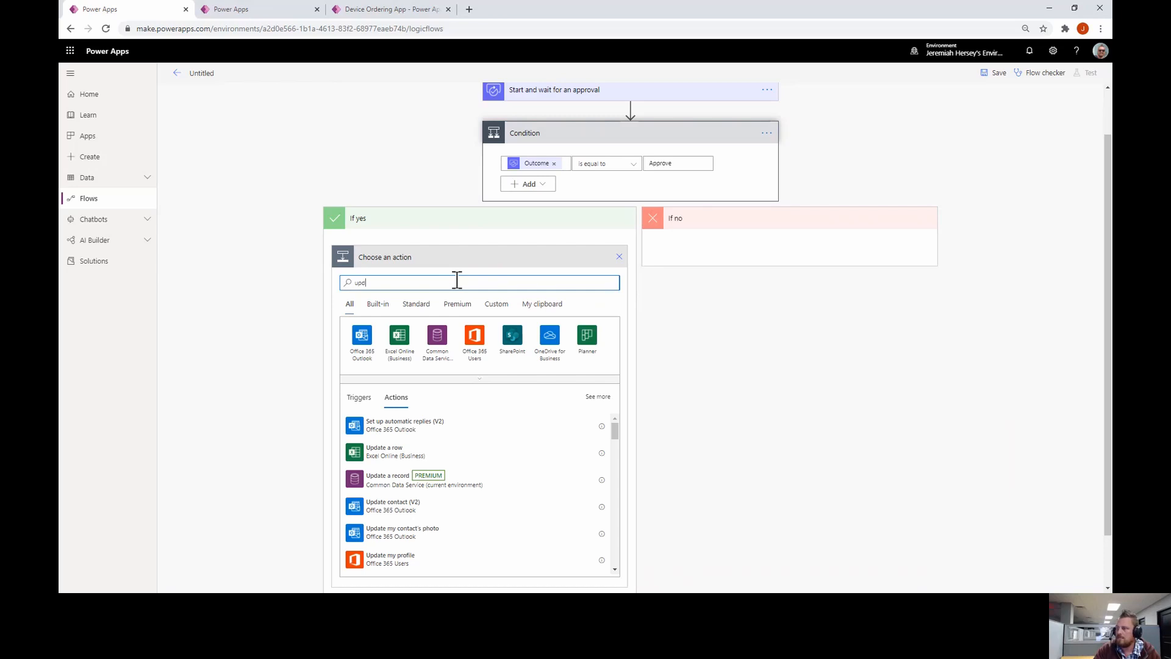
pyautogui.click(395, 479)
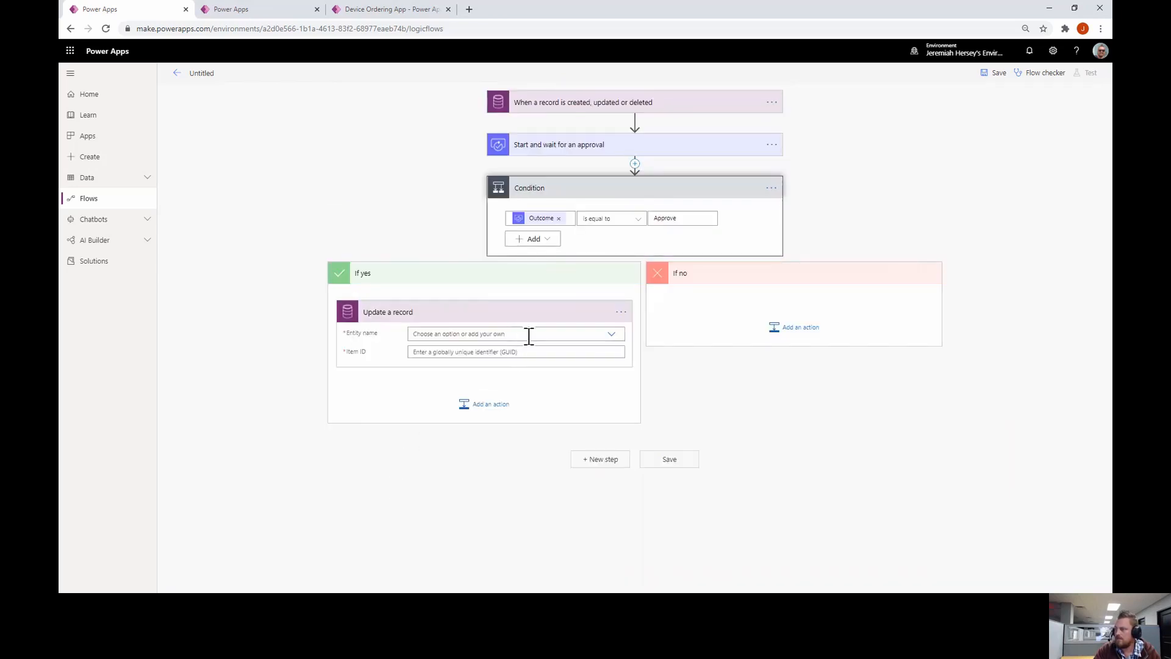
pyautogui.click(536, 336)
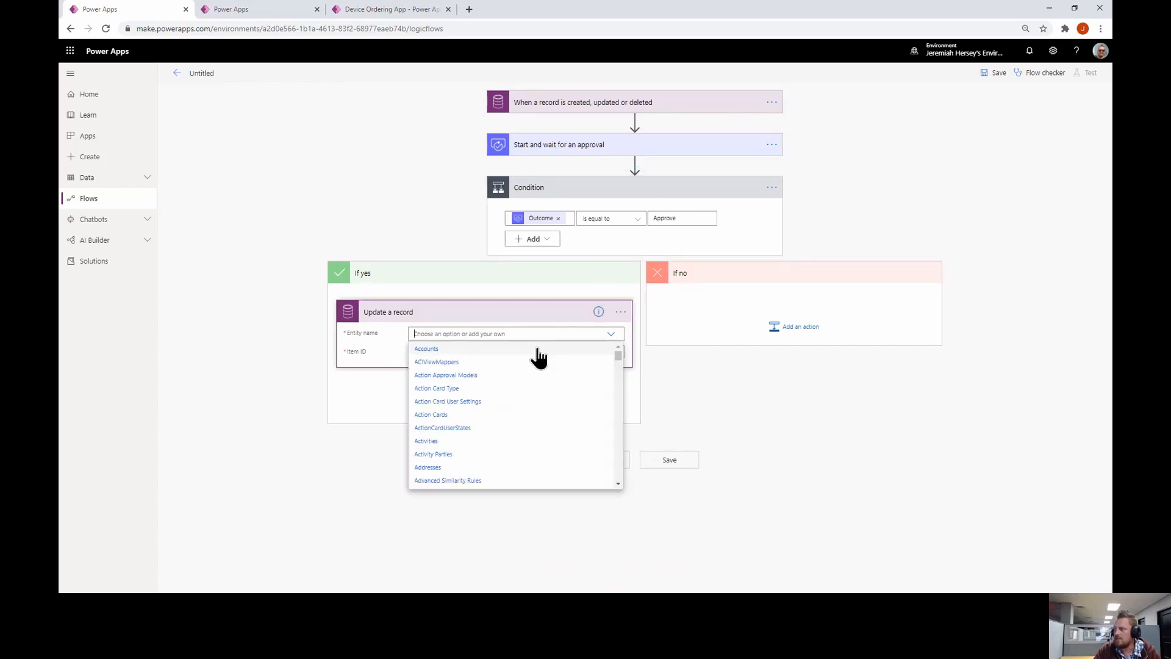
pyautogui.scroll(-5, 523, 400)
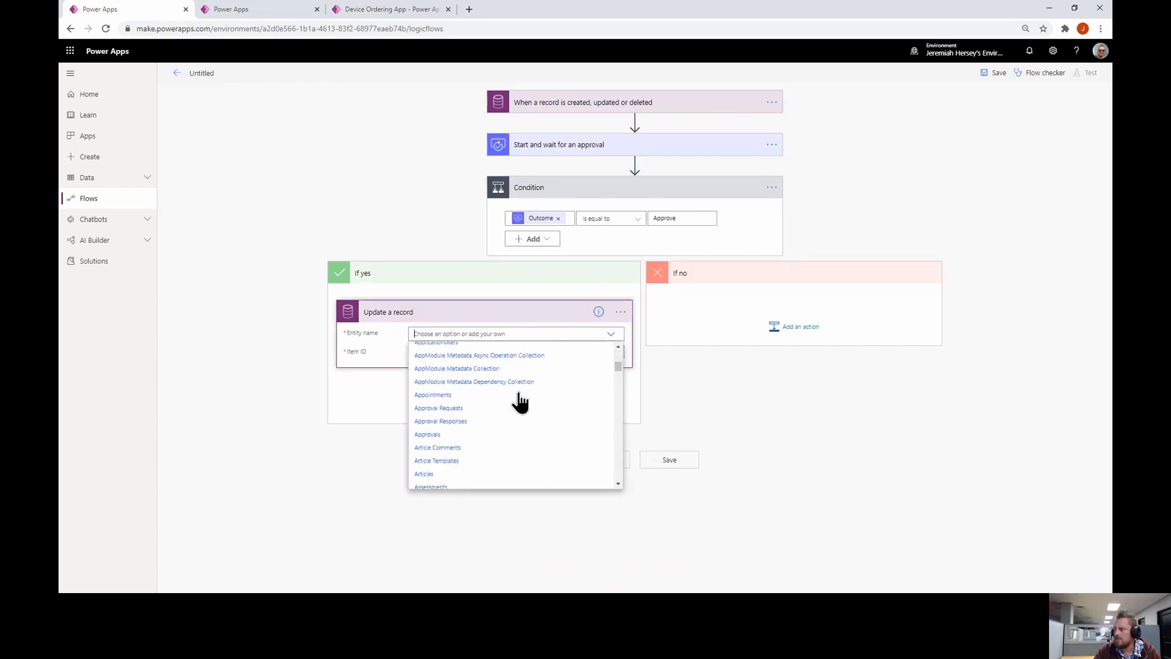
pyautogui.write('dev')
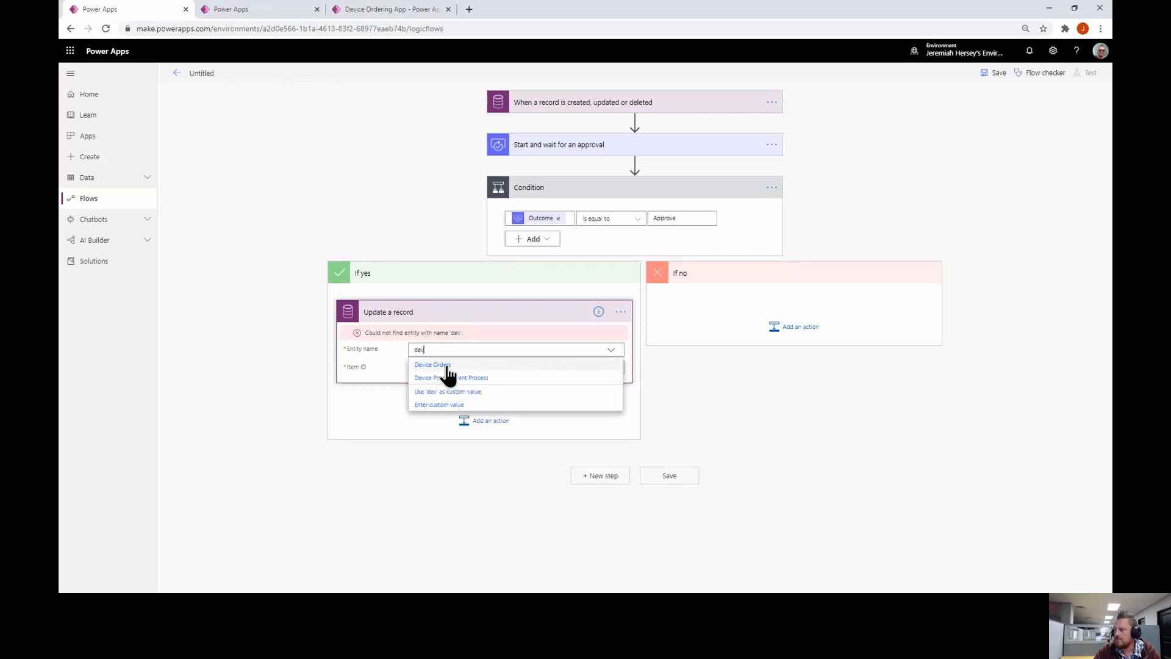
pyautogui.click(447, 365)
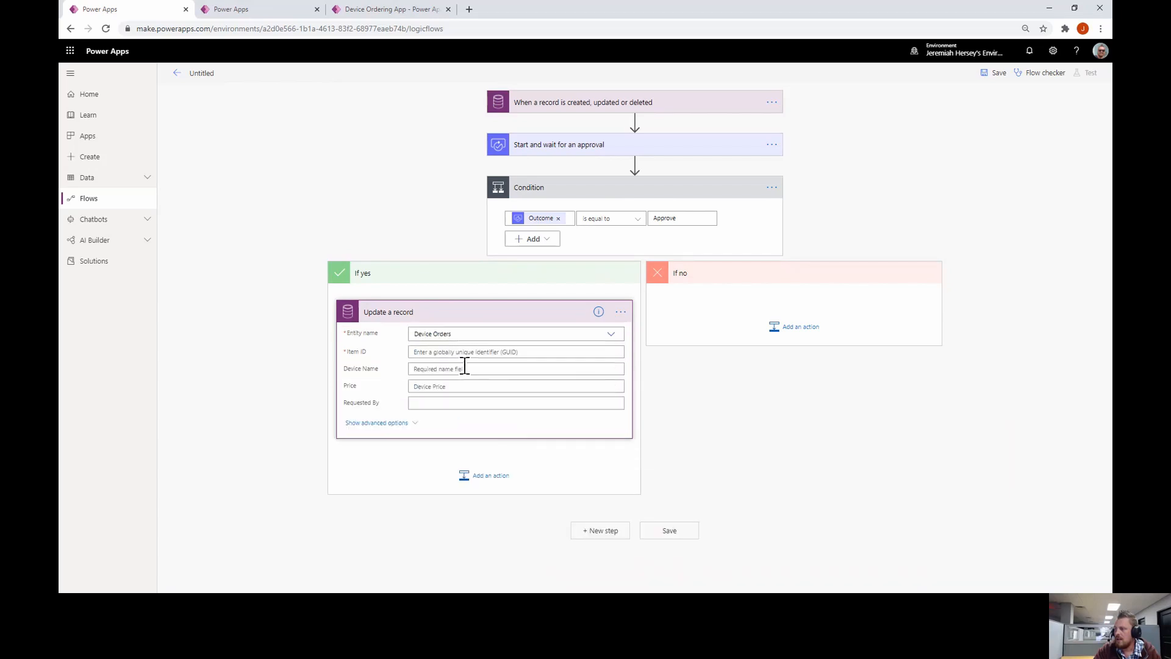
# Fill Item ID with the Device Order identifier, plus the Device Name and Price values
pyautogui.click(477, 352)
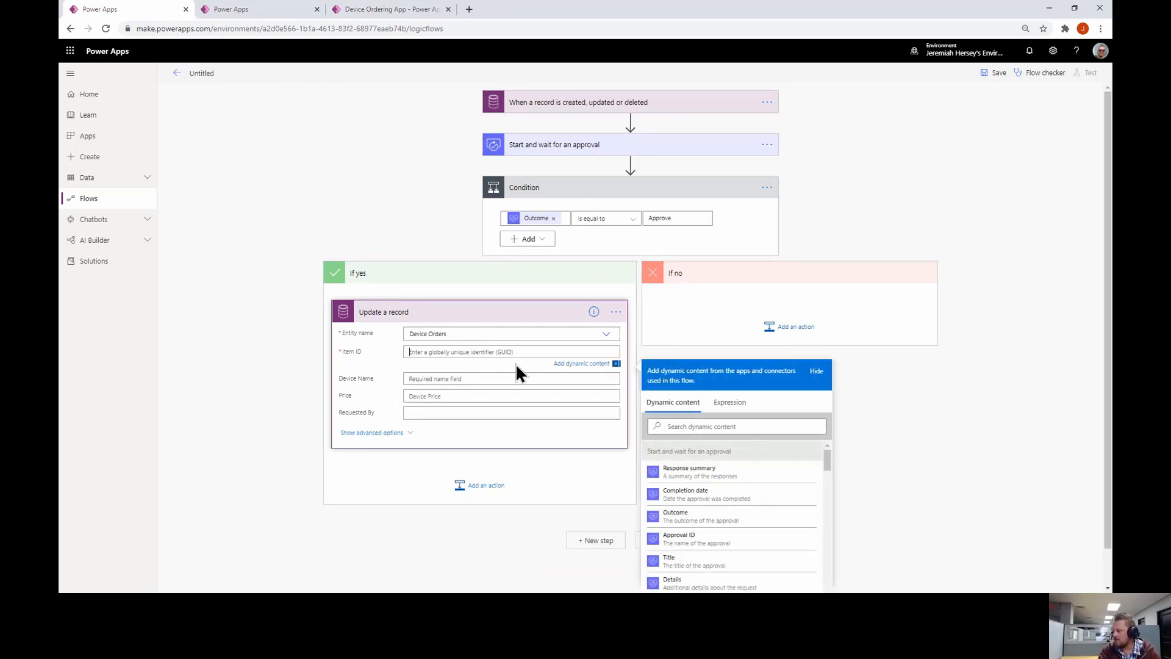
pyautogui.click(741, 426)
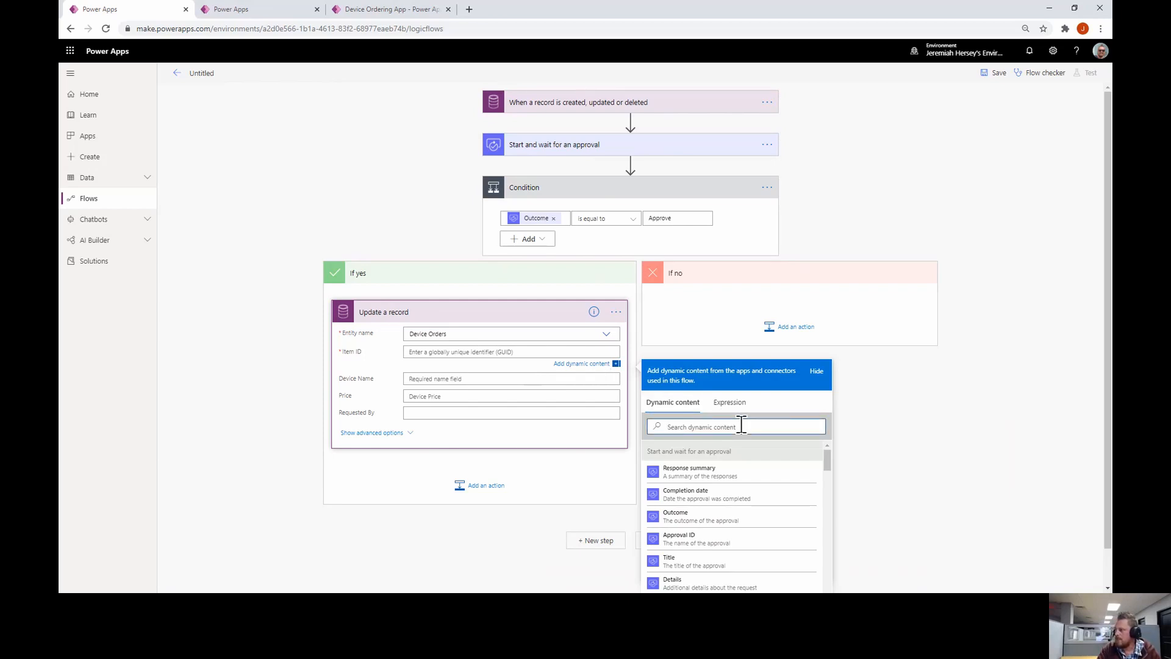
pyautogui.write('dev')
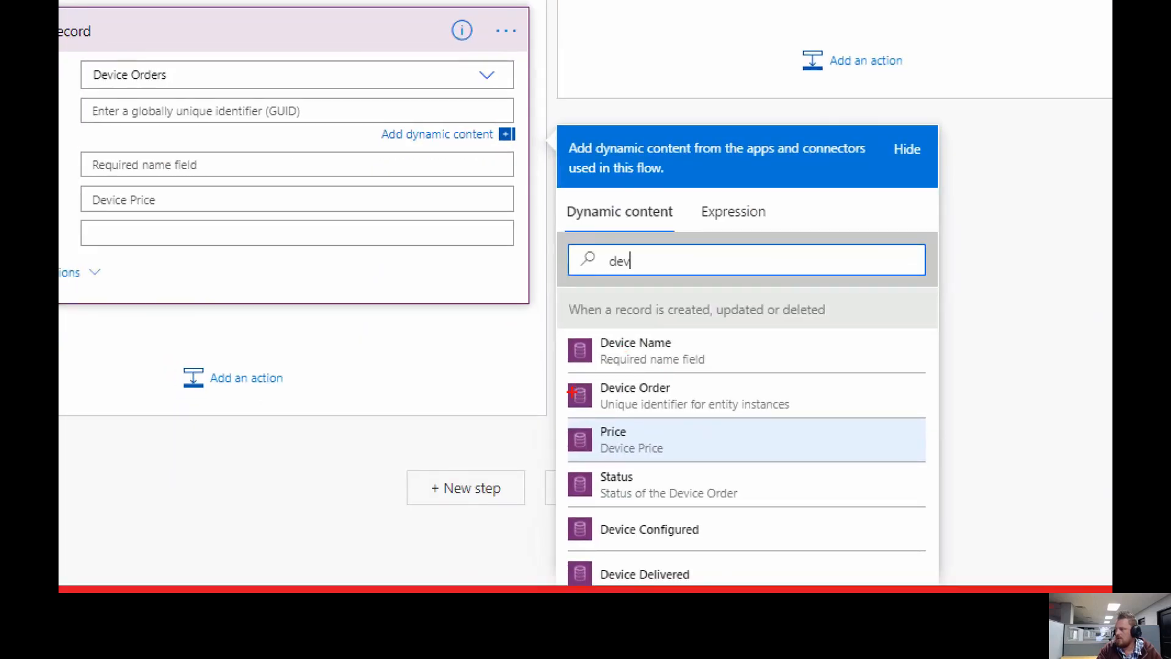
pyautogui.moveTo(557, 373)
pyautogui.mouseDown()
pyautogui.moveTo(802, 427)
pyautogui.moveTo(839, 418)
pyautogui.mouseUp()
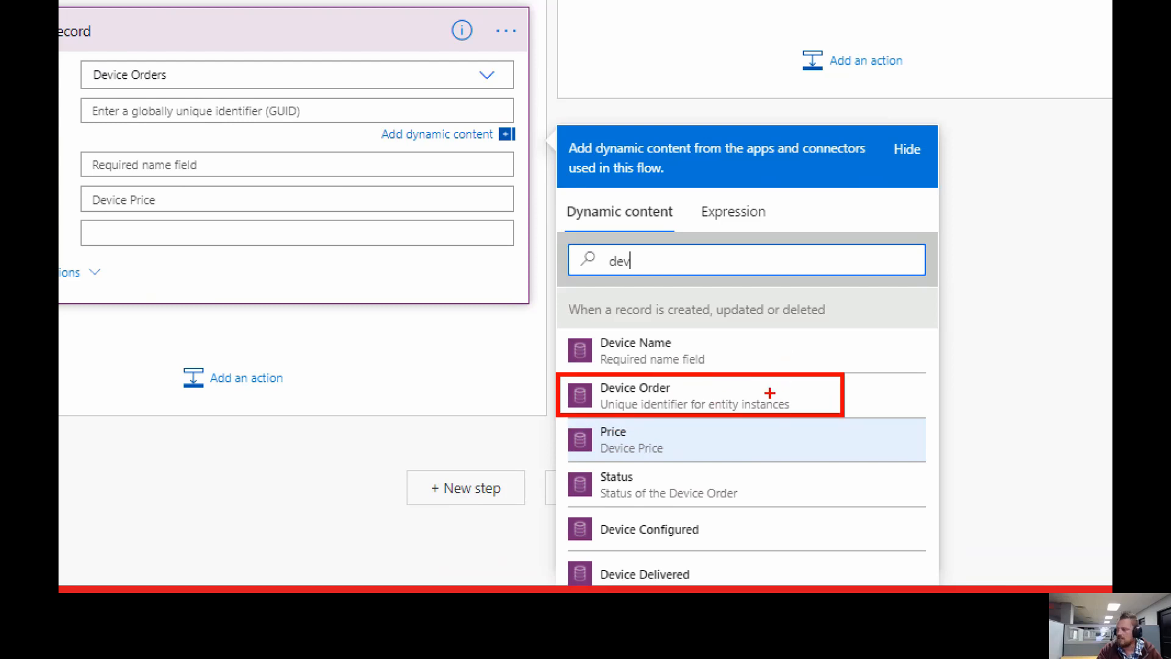
pyautogui.click(700, 391)
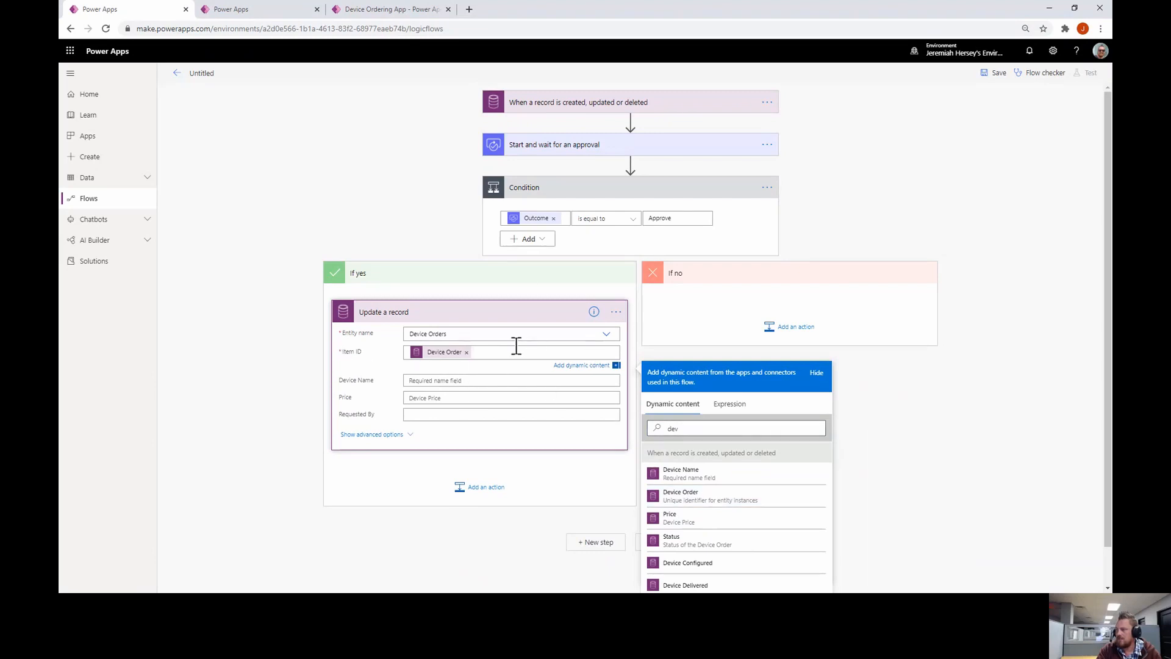
pyautogui.click(475, 379)
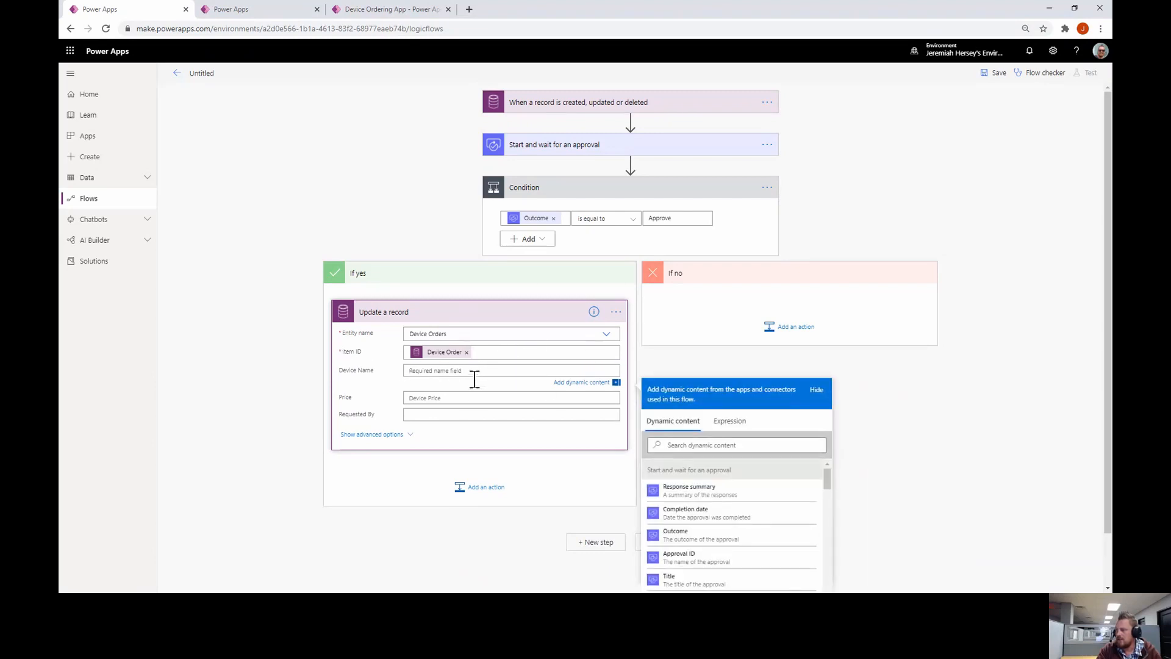
pyautogui.click(665, 445)
pyautogui.write('de')
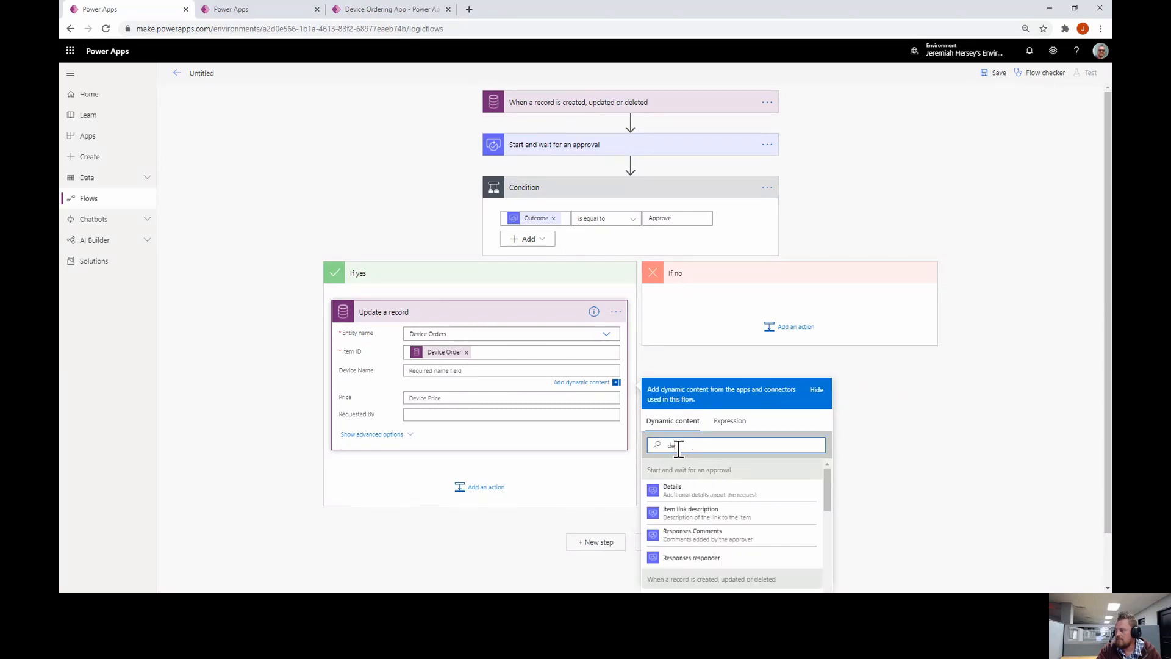
pyautogui.write('v')
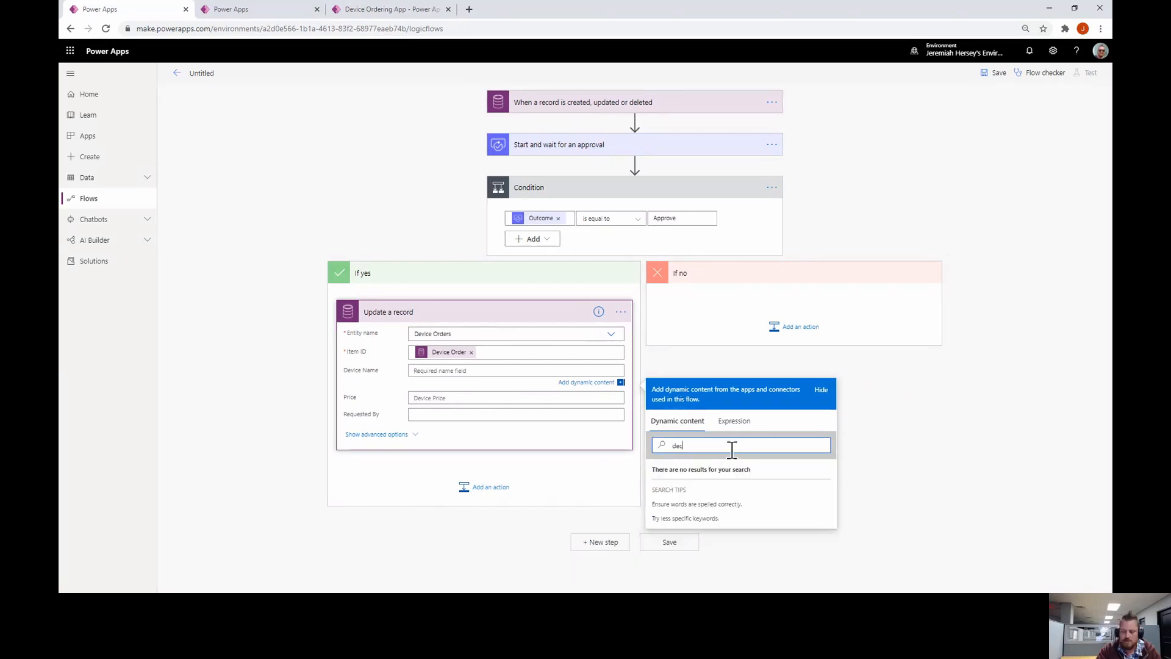
pyautogui.click(726, 493)
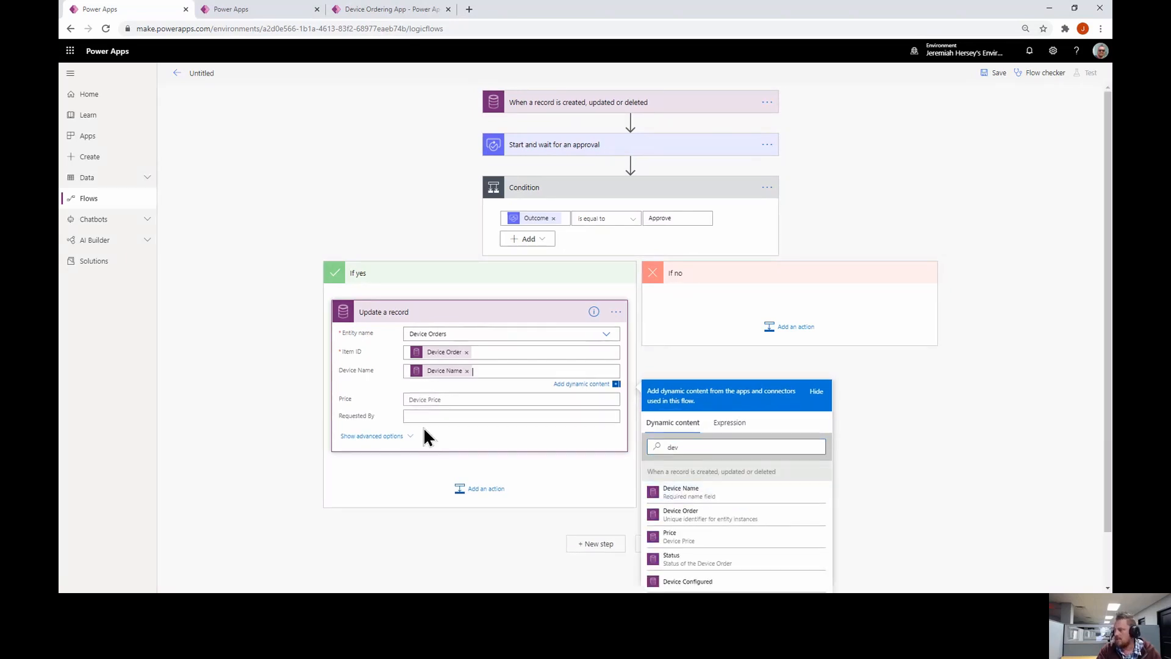
pyautogui.click(456, 402)
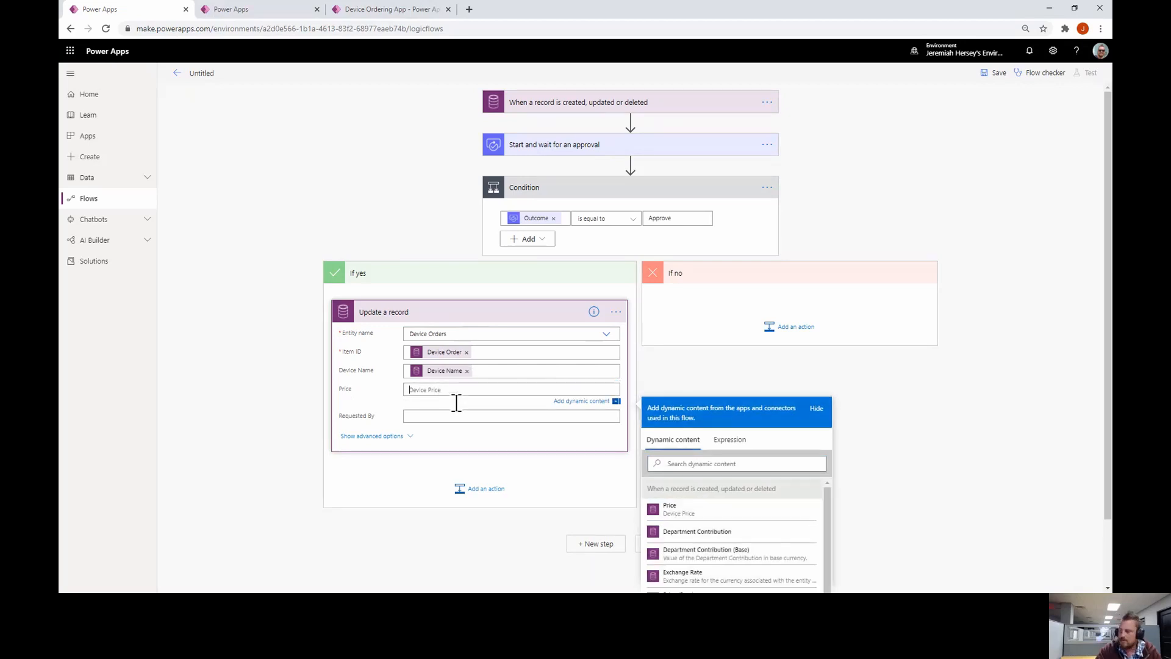
pyautogui.write('P')
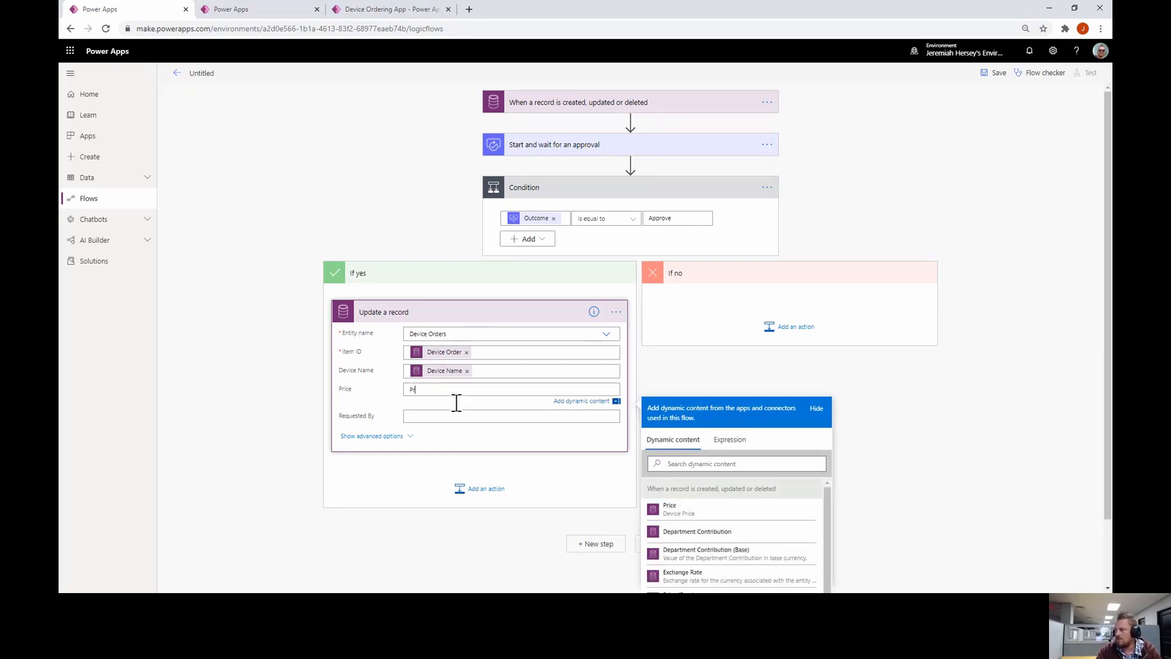
pyautogui.click(670, 508)
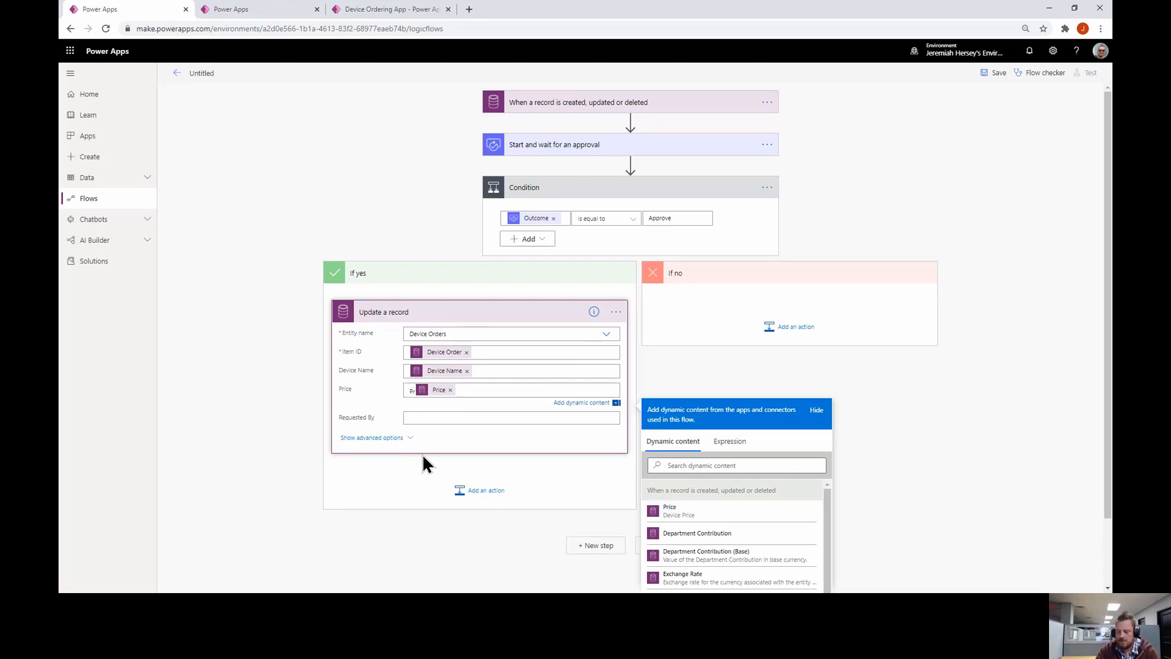
pyautogui.press('BackSpace')
pyautogui.press('BackSpace')
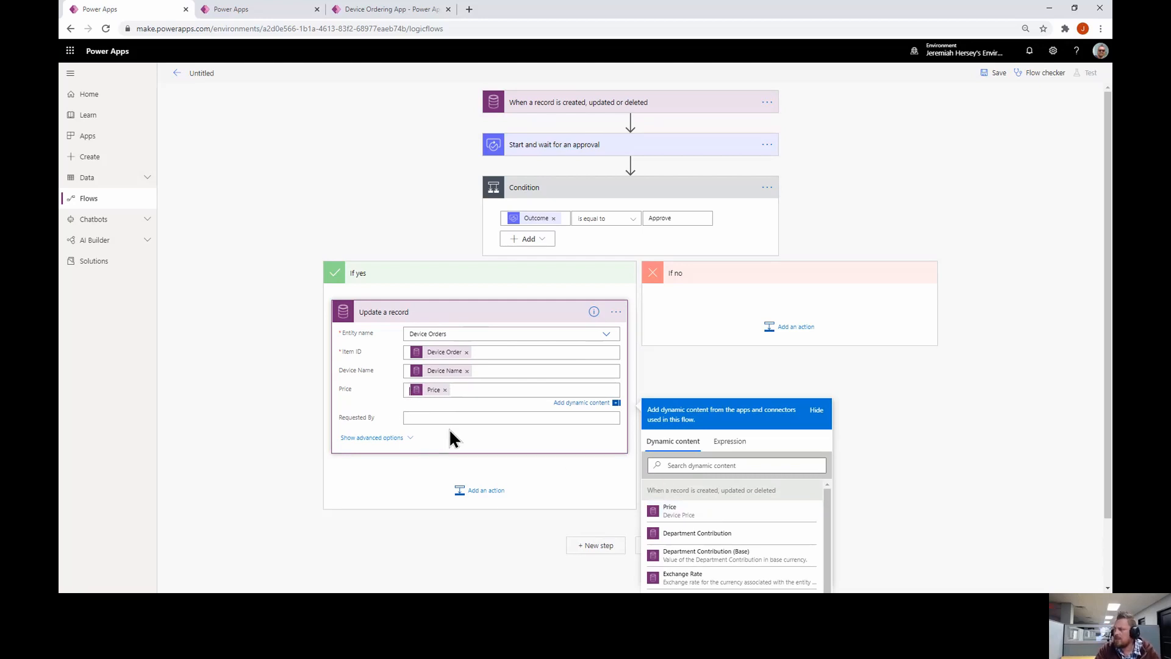
# Set the update's advanced Approval Status field to Approve and collapse the card
pyautogui.click(410, 445)
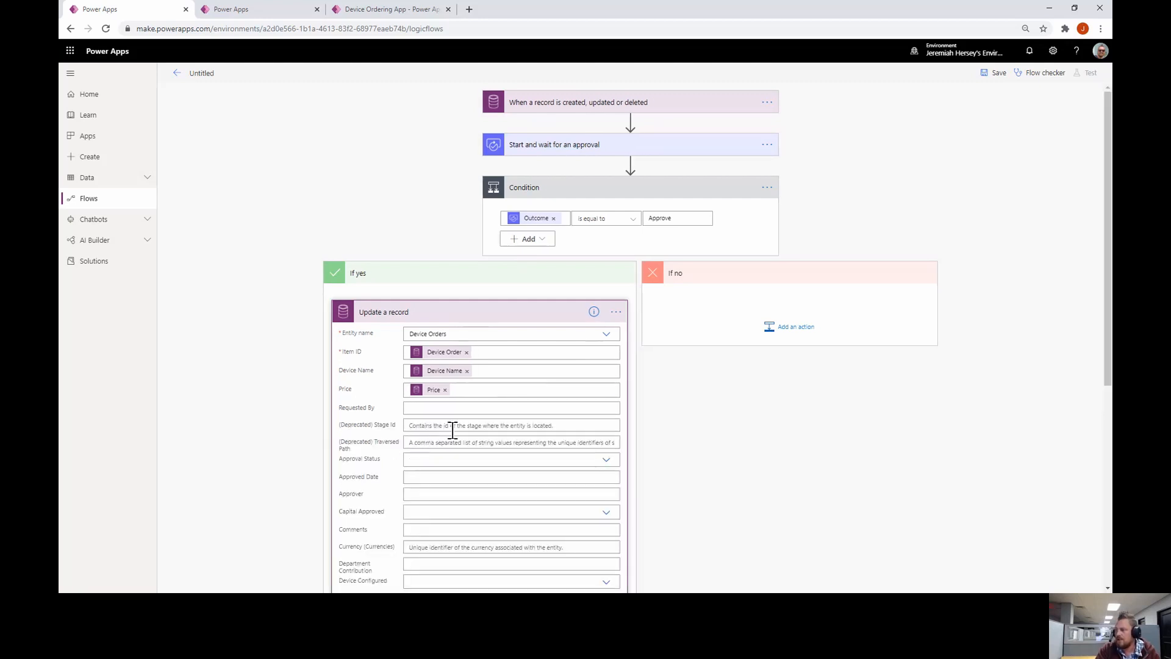
pyautogui.scroll(-1, 567, 427)
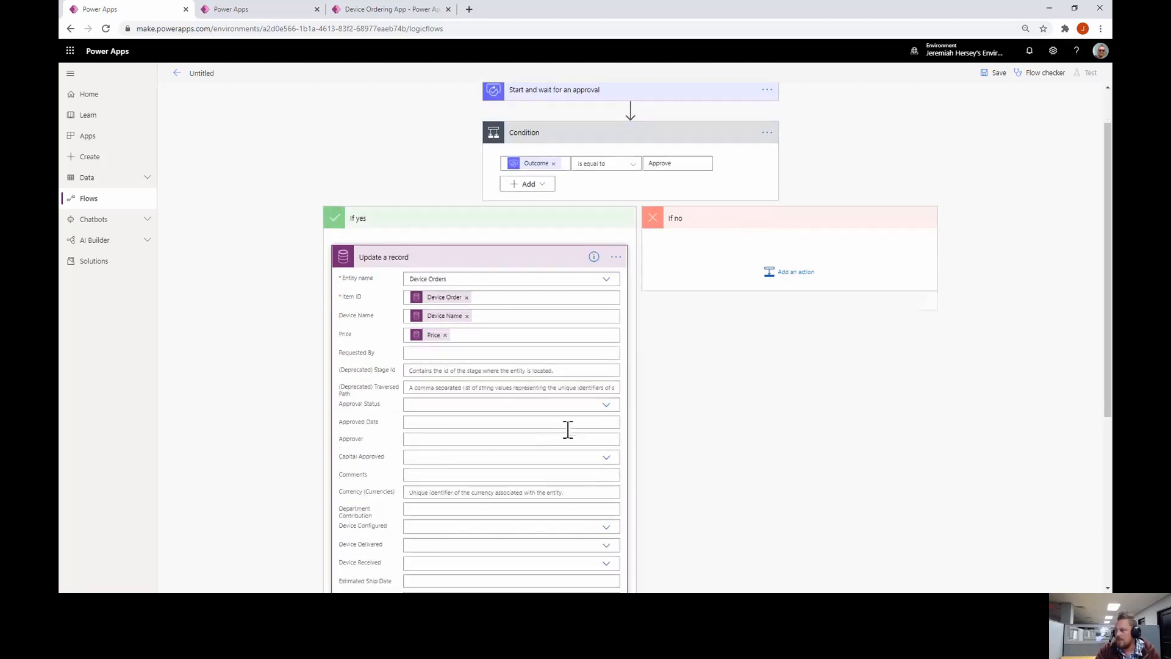
pyautogui.click(604, 405)
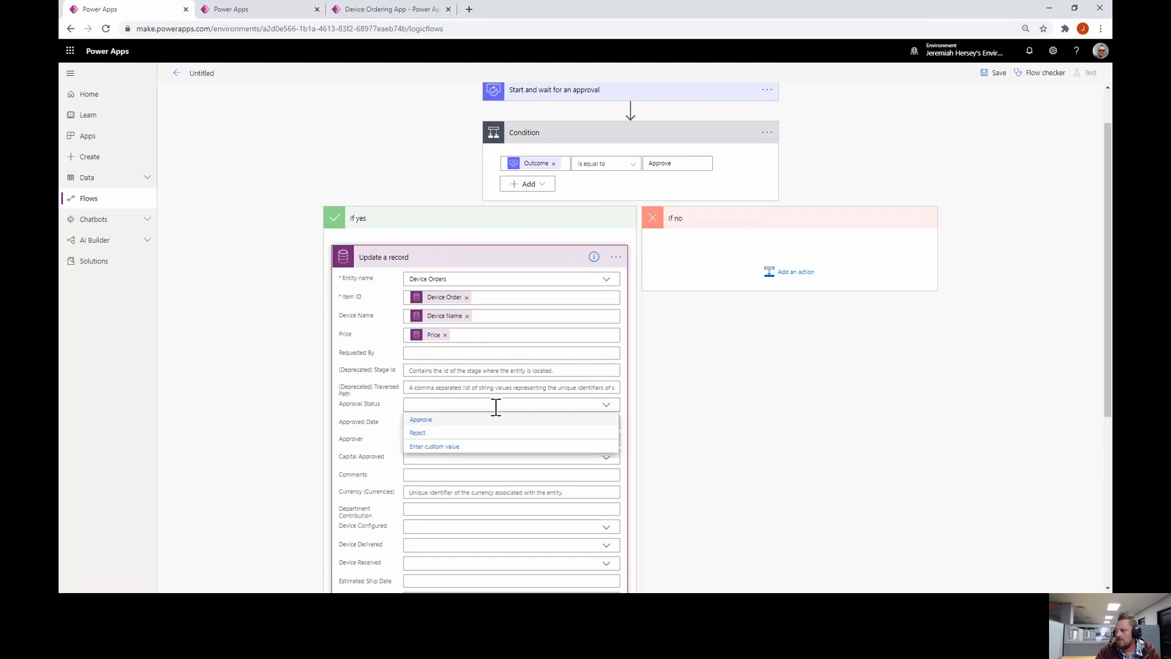
pyautogui.click(427, 420)
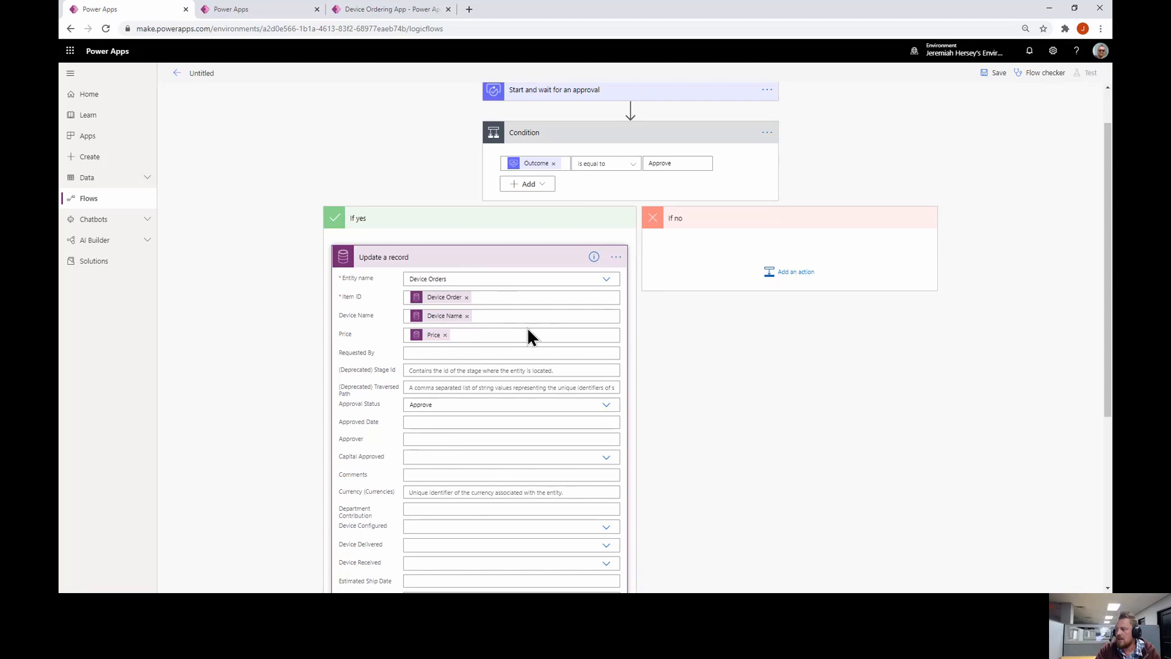
pyautogui.scroll(-2, 528, 323)
pyautogui.scroll(-3, 515, 289)
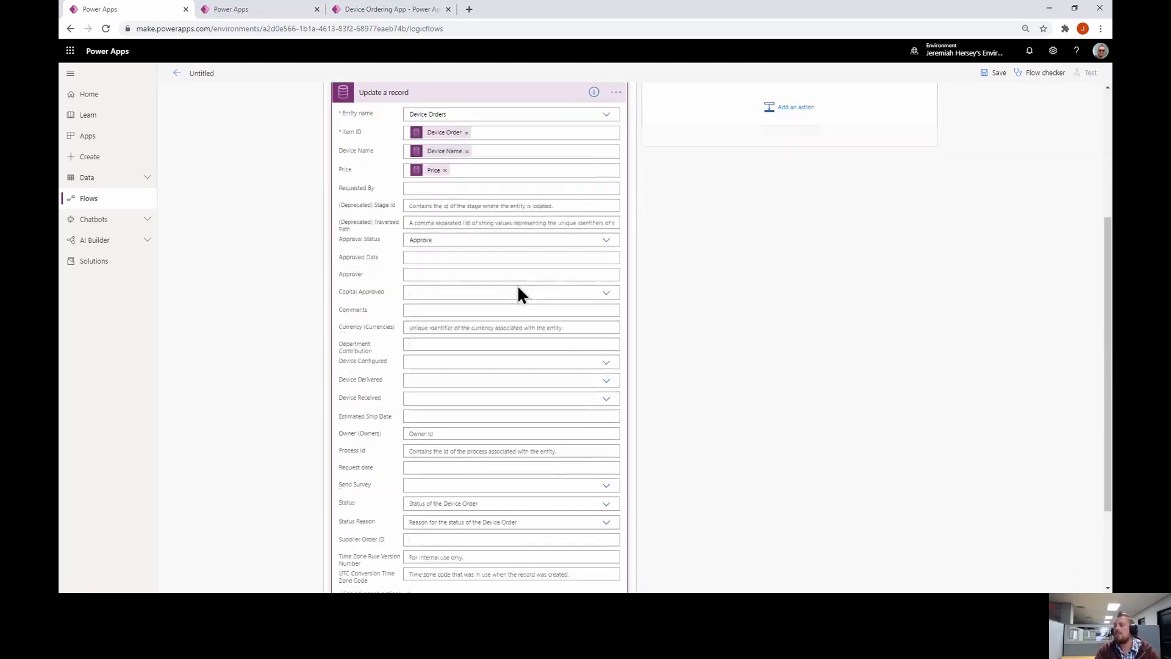
pyautogui.scroll(2, 517, 293)
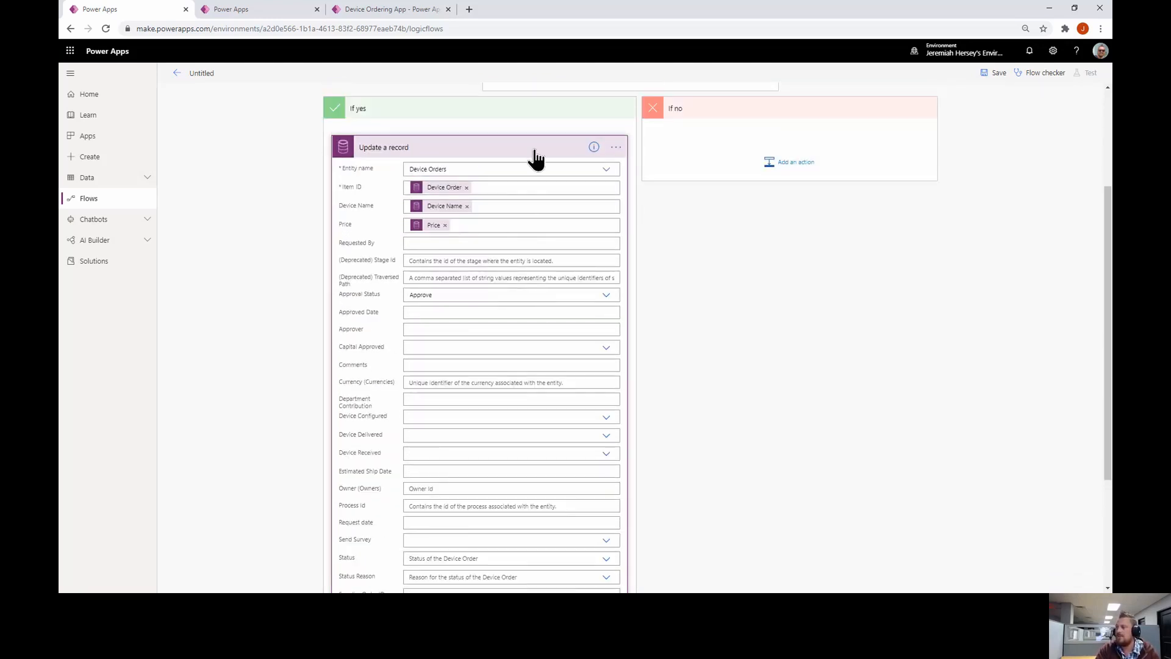
pyautogui.click(536, 158)
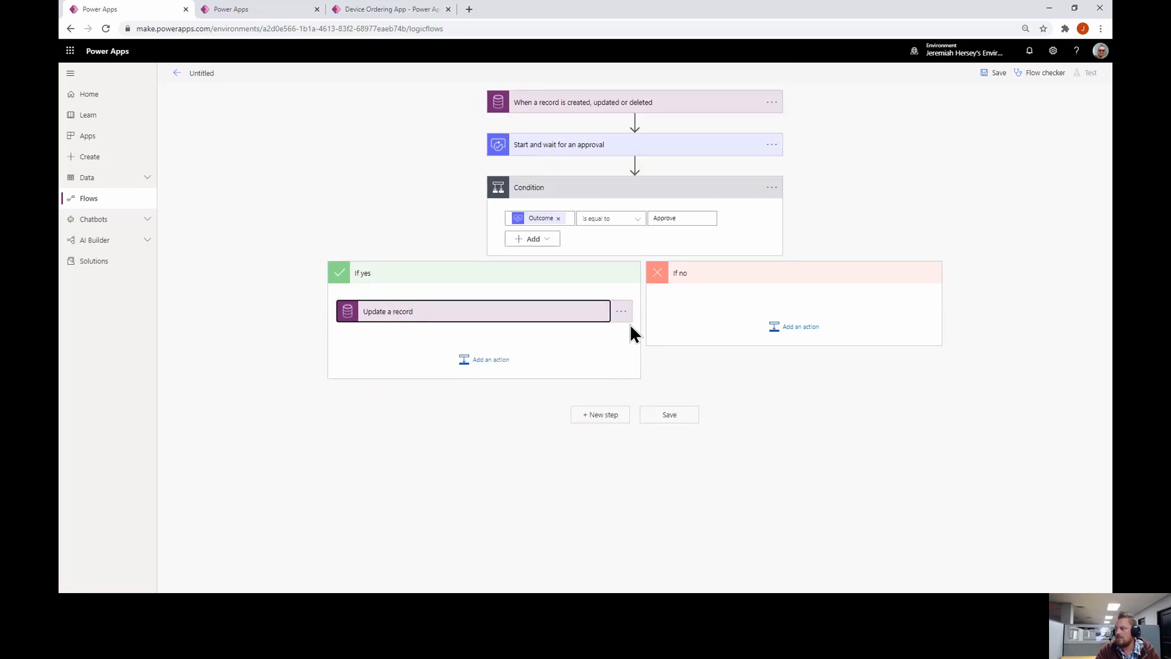
# Copy the Update a record action and paste it into the If no branch as Update a record 2
pyautogui.click(625, 316)
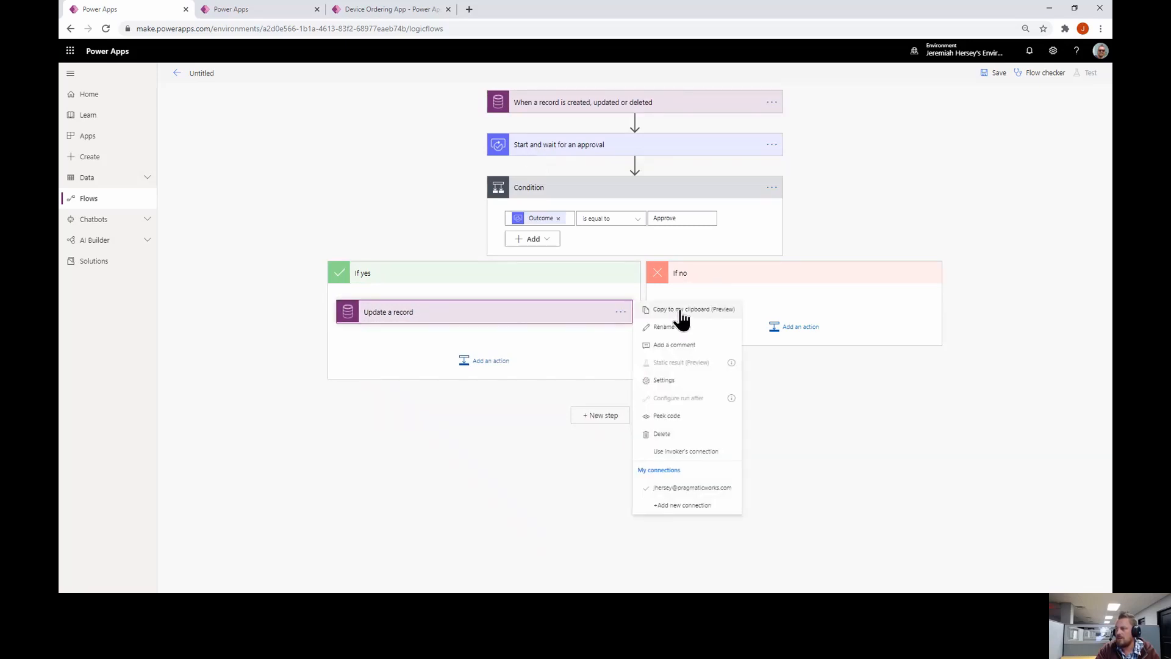
pyautogui.click(681, 311)
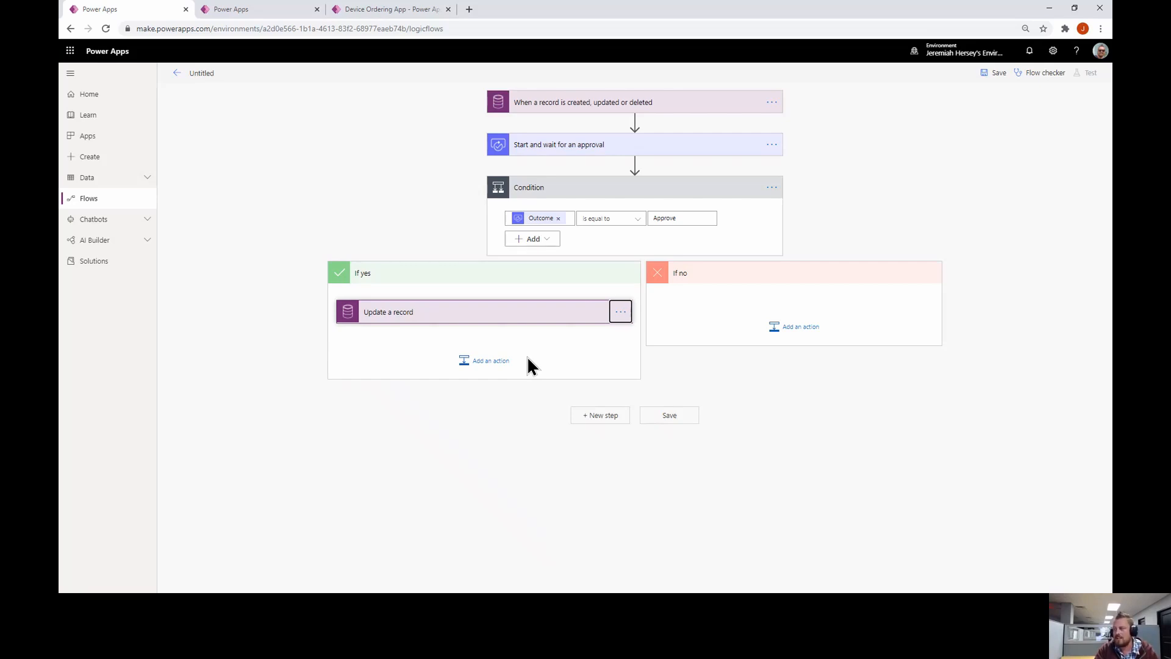
pyautogui.click(806, 331)
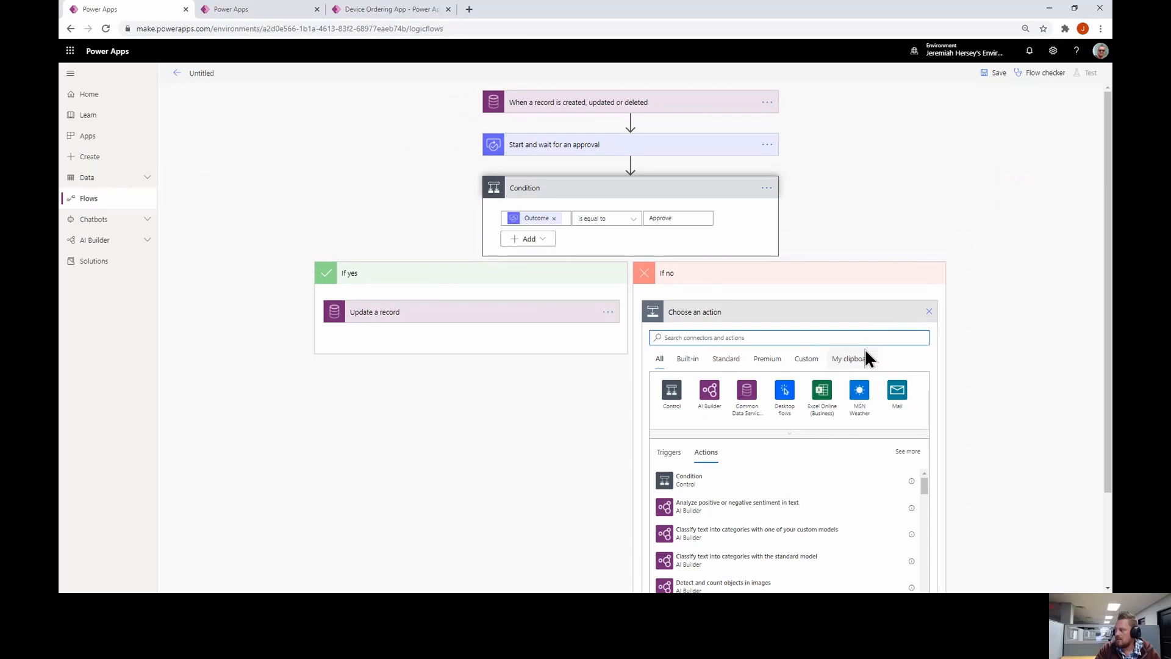
pyautogui.click(865, 354)
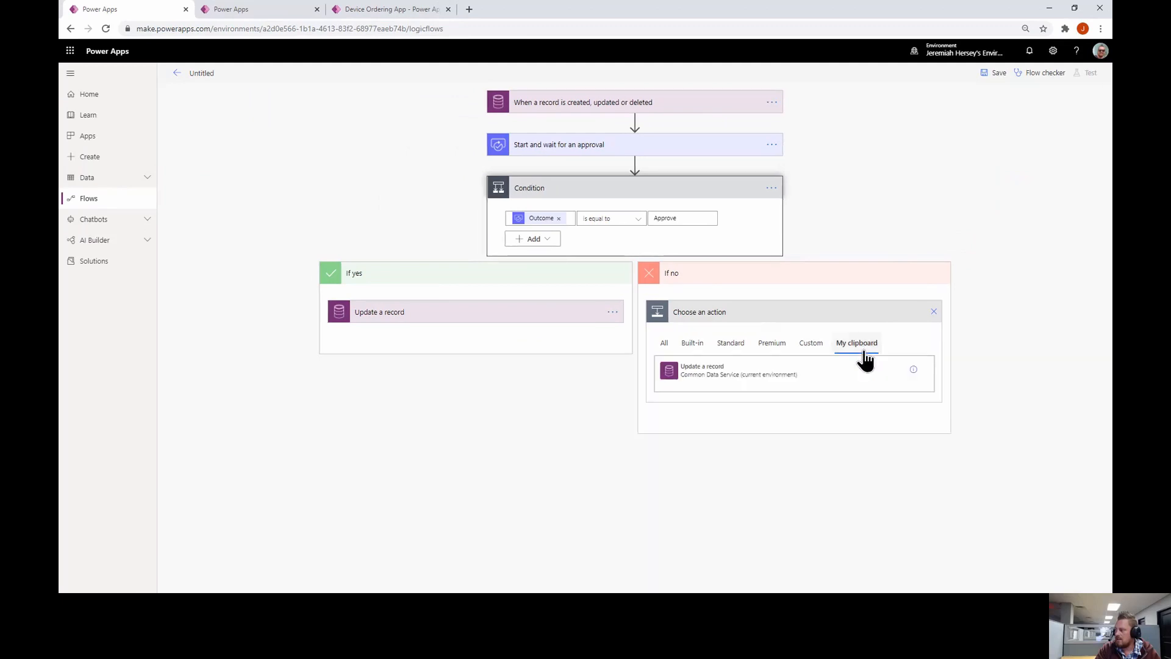
pyautogui.click(744, 381)
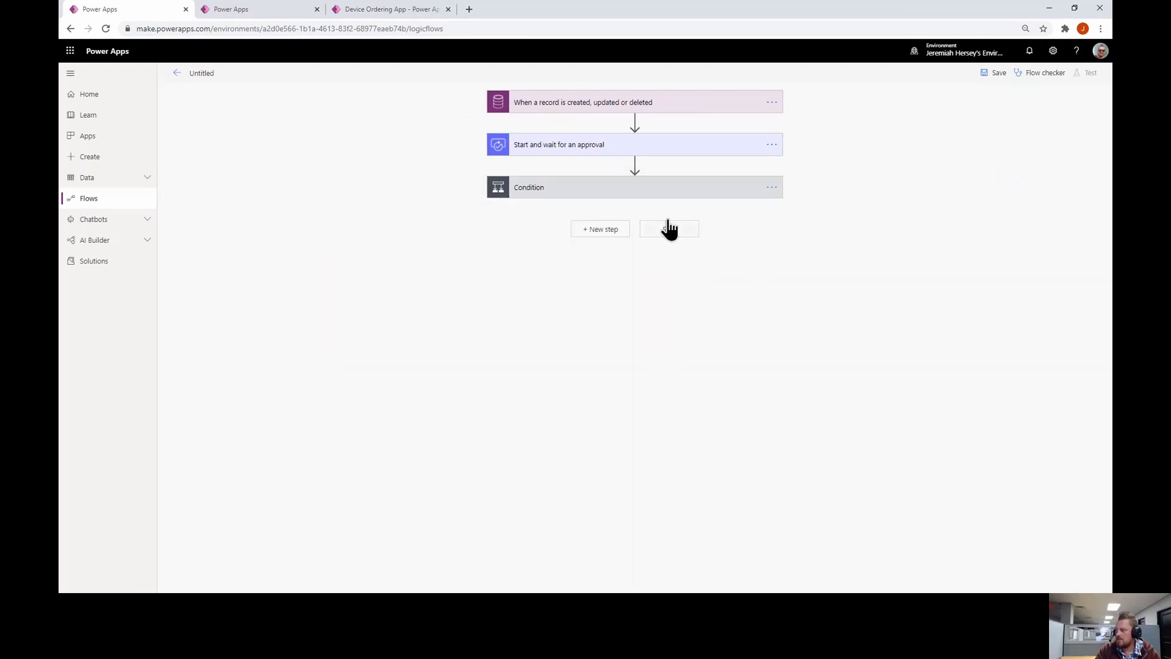
pyautogui.click(635, 199)
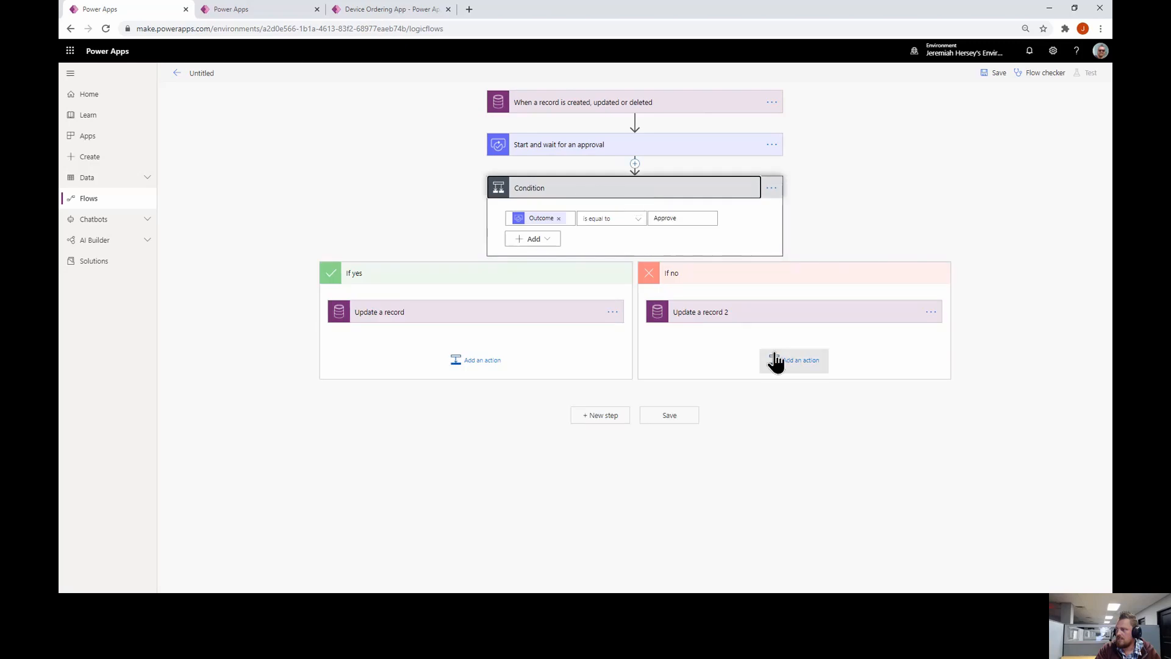
# Change Update a record 2's Approval Status from Approve to Reject under advanced options
pyautogui.click(837, 330)
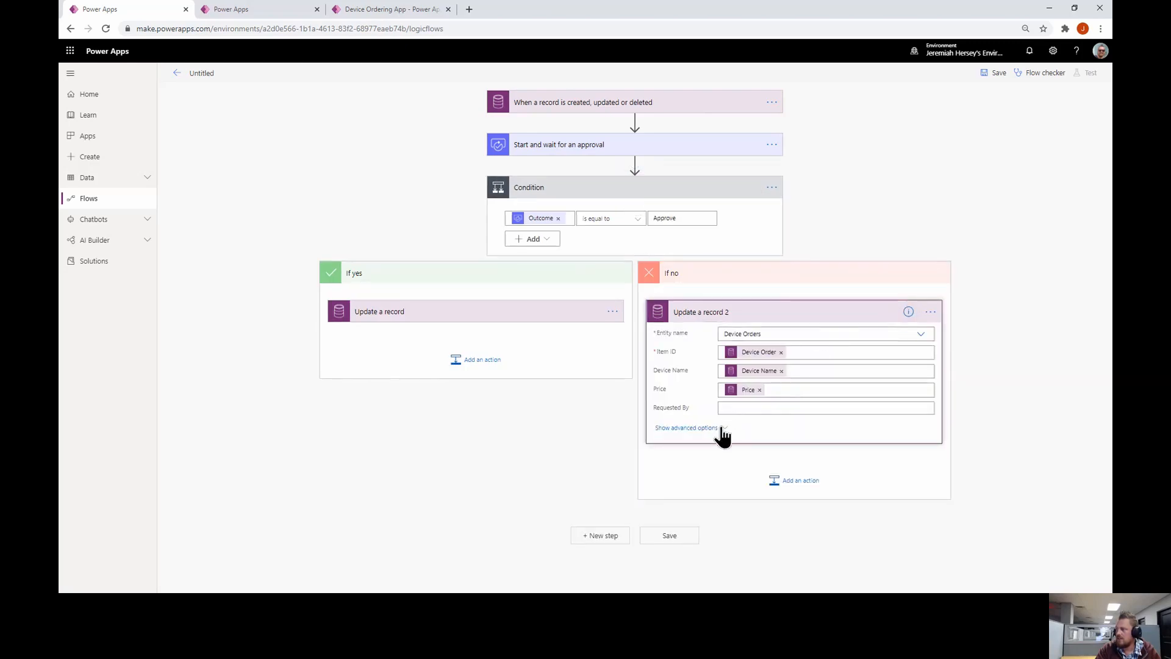
pyautogui.click(720, 429)
pyautogui.scroll(-1, 803, 416)
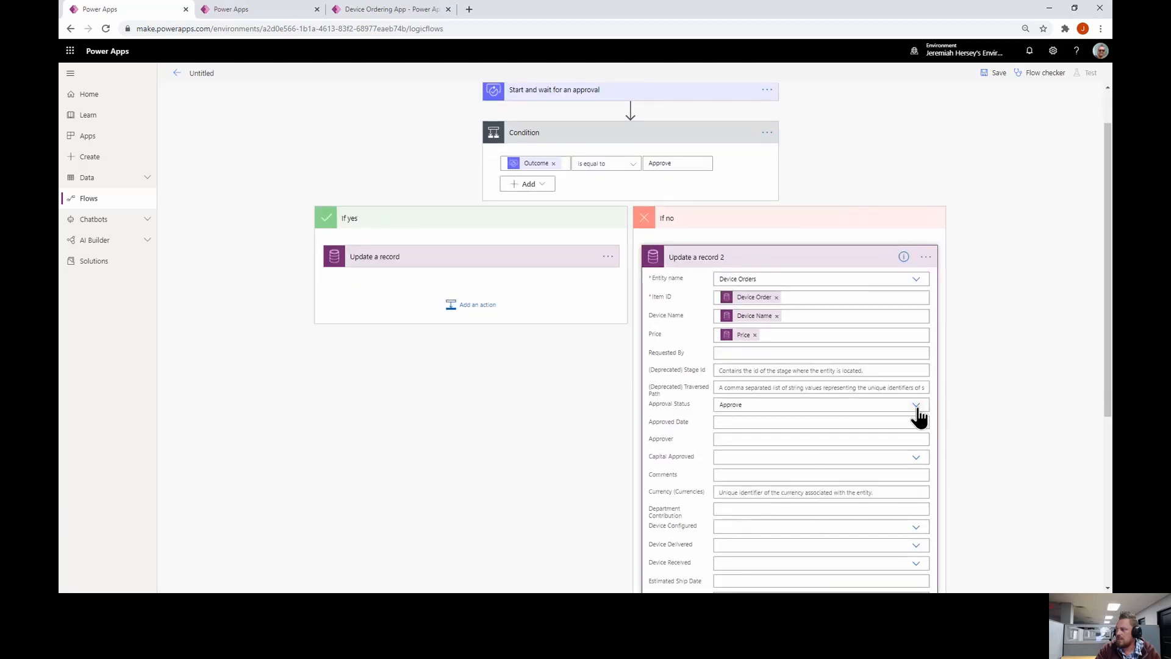
pyautogui.click(917, 406)
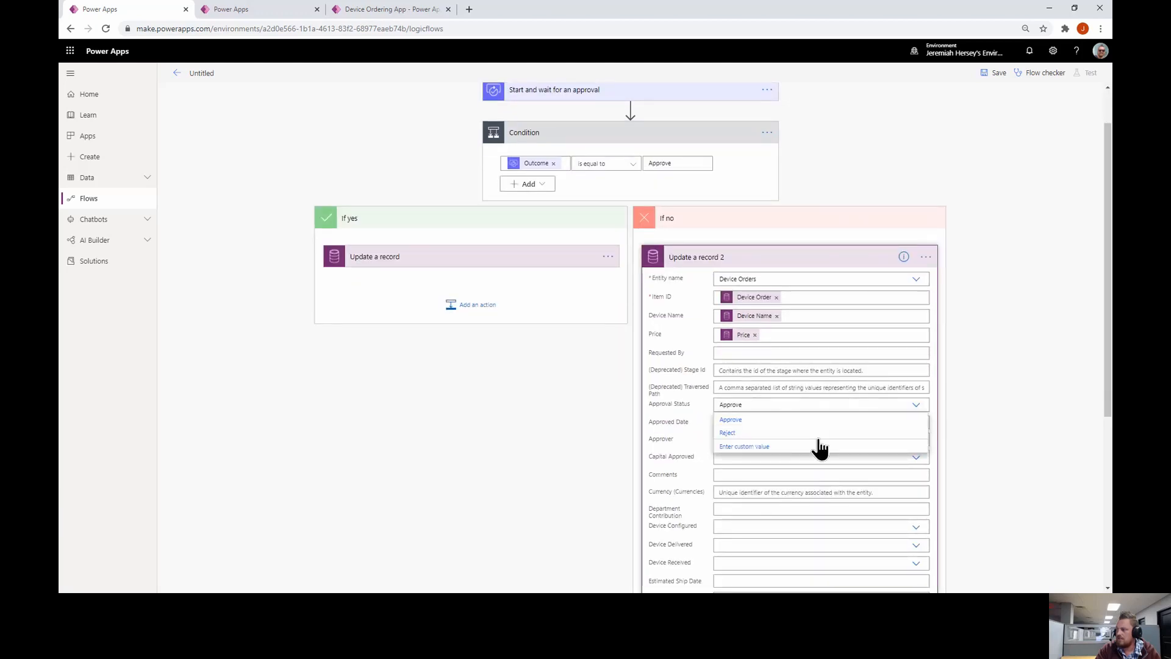
pyautogui.click(728, 433)
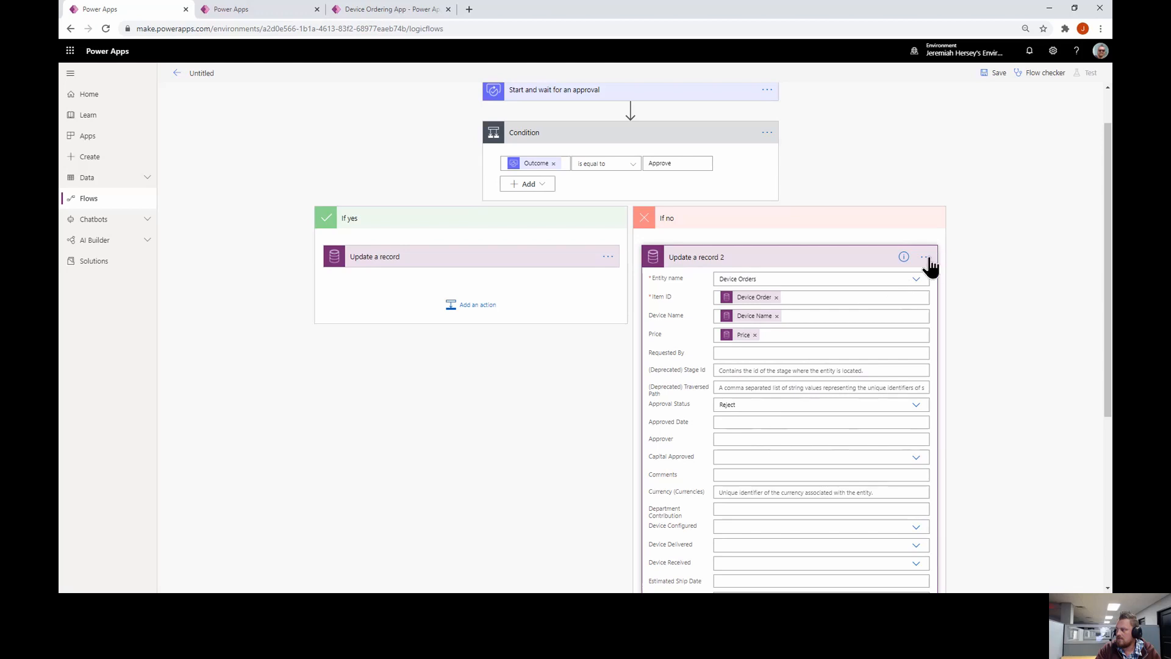
pyautogui.click(854, 259)
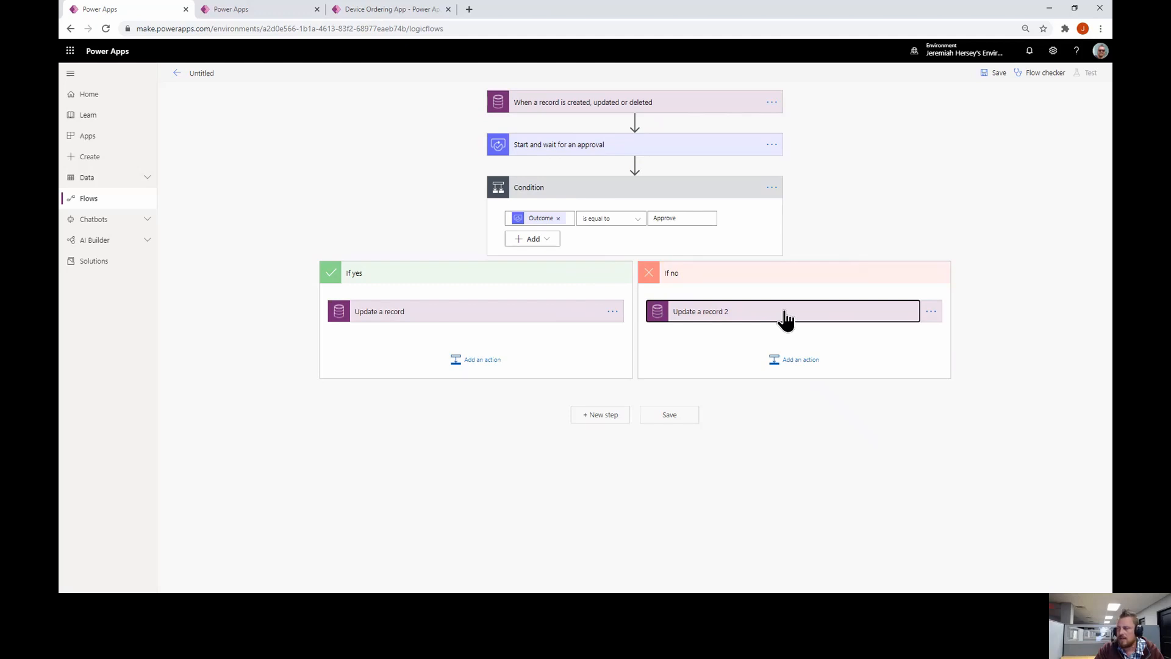
# Add a Send an email (V2) action under If yes, addressed to Requested By
pyautogui.click(487, 363)
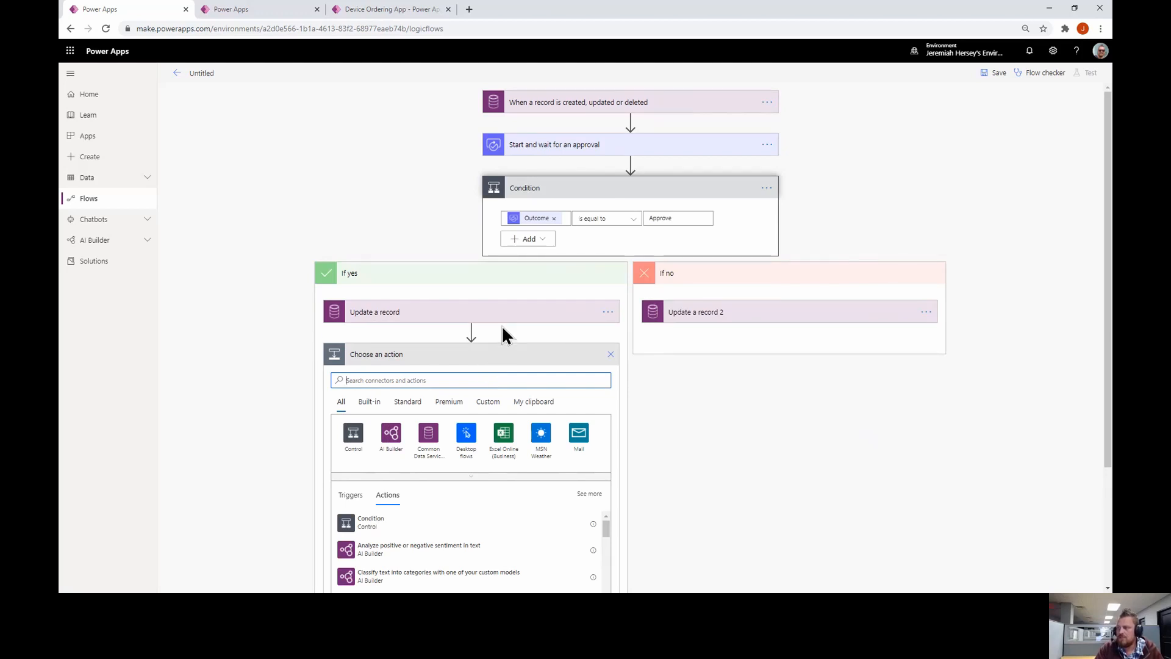
pyautogui.scroll(-2, 528, 351)
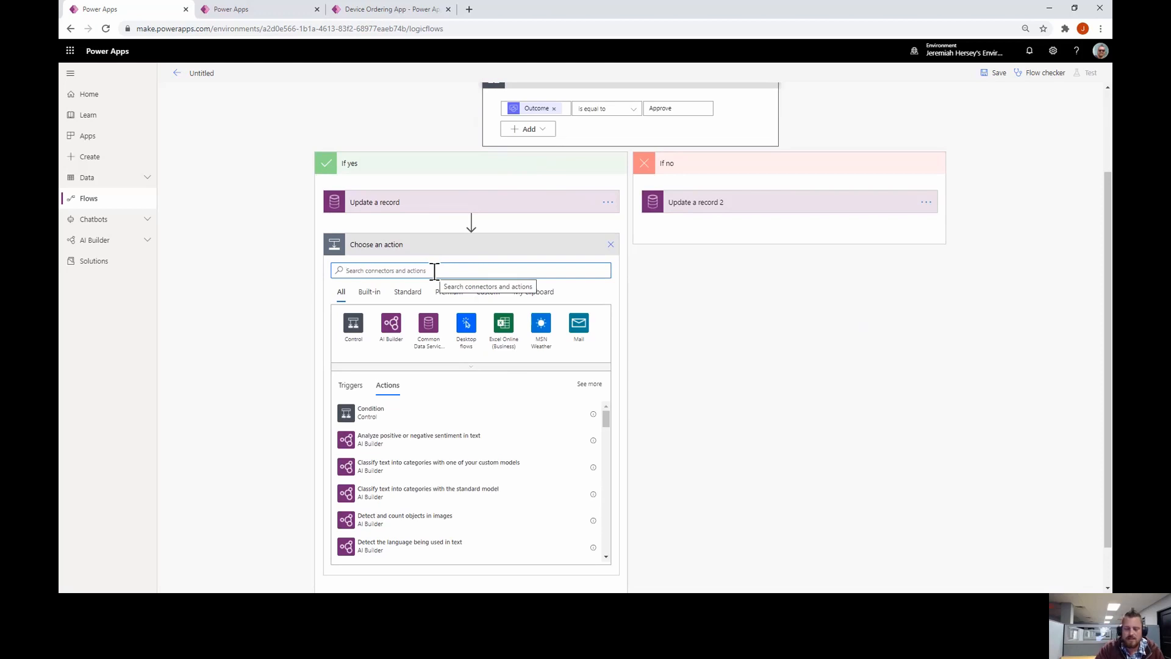
pyautogui.write('send')
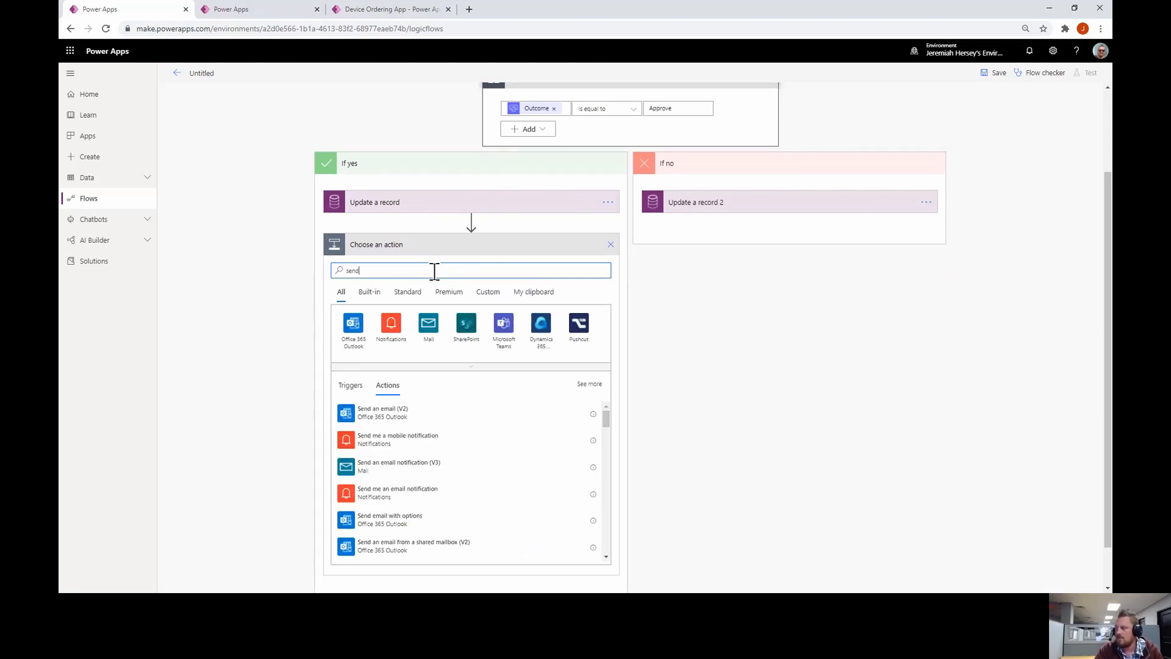
pyautogui.click(381, 415)
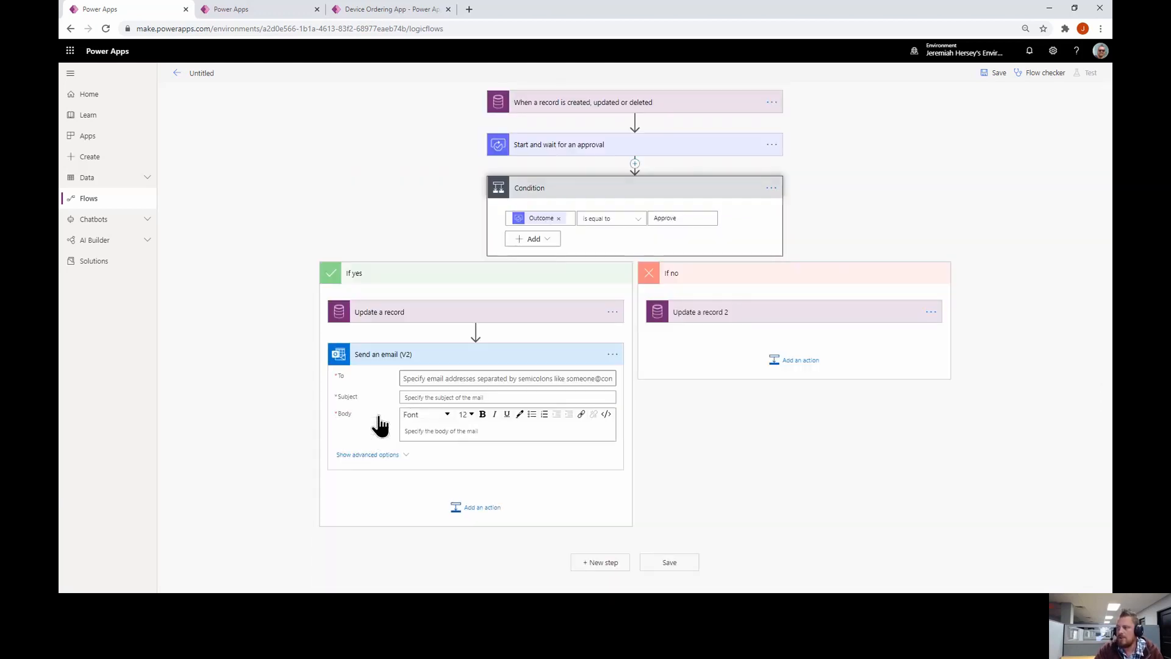
pyautogui.click(467, 372)
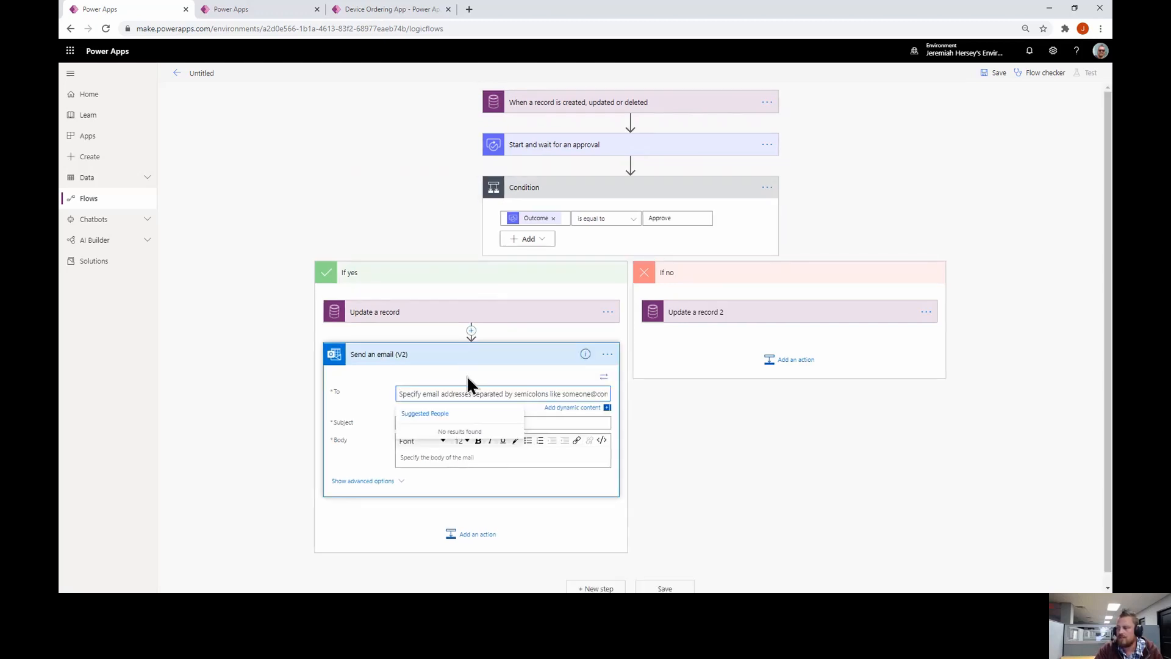
pyautogui.write('r')
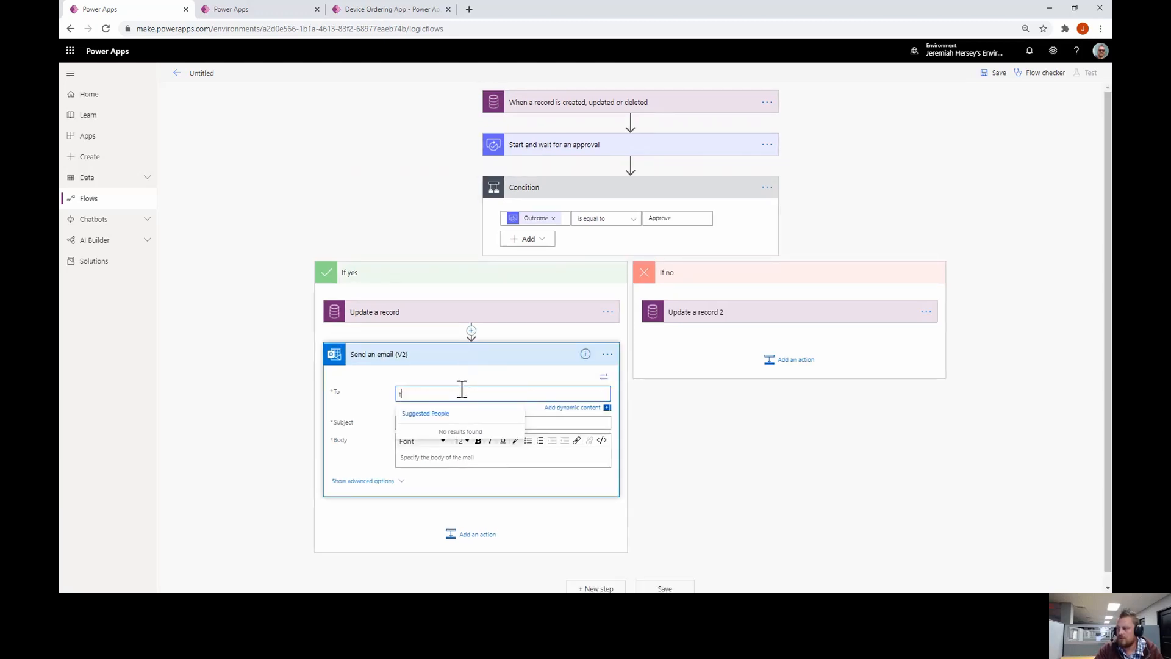
pyautogui.press('BackSpace')
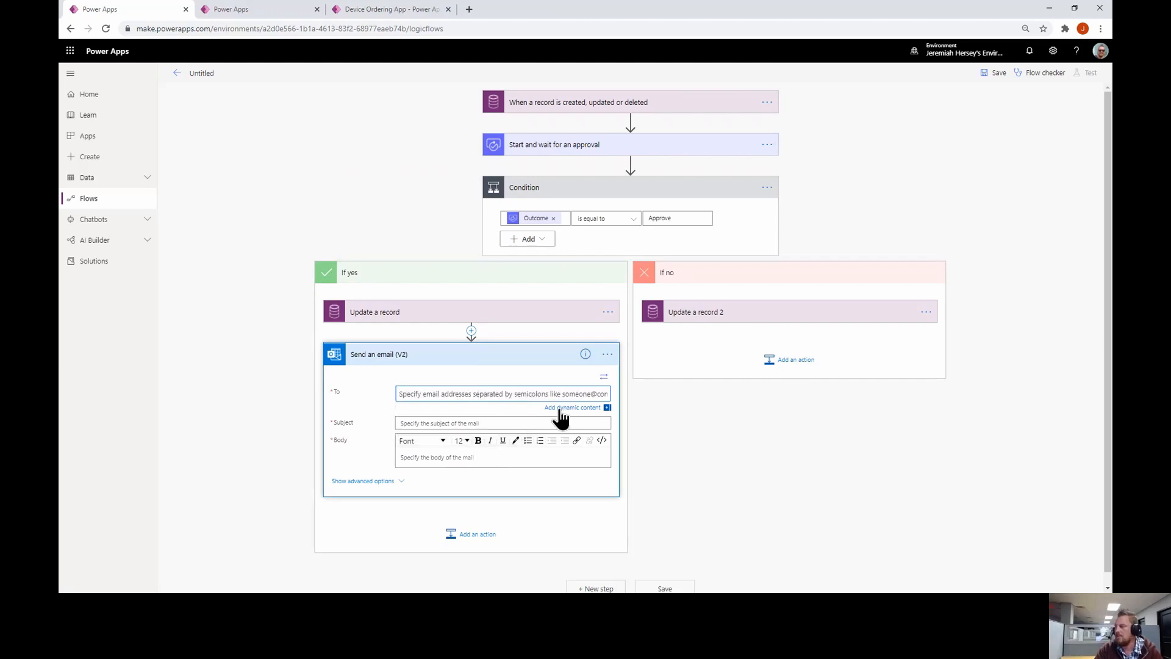
pyautogui.click(565, 410)
pyautogui.scroll(-1, 734, 397)
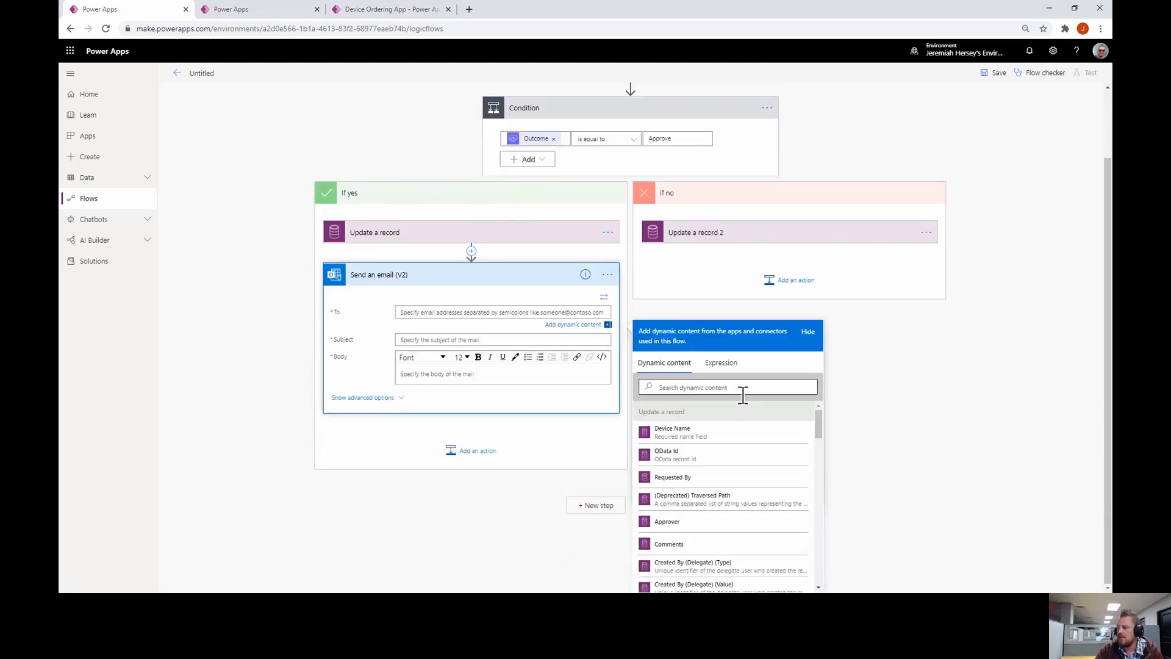
pyautogui.click(674, 477)
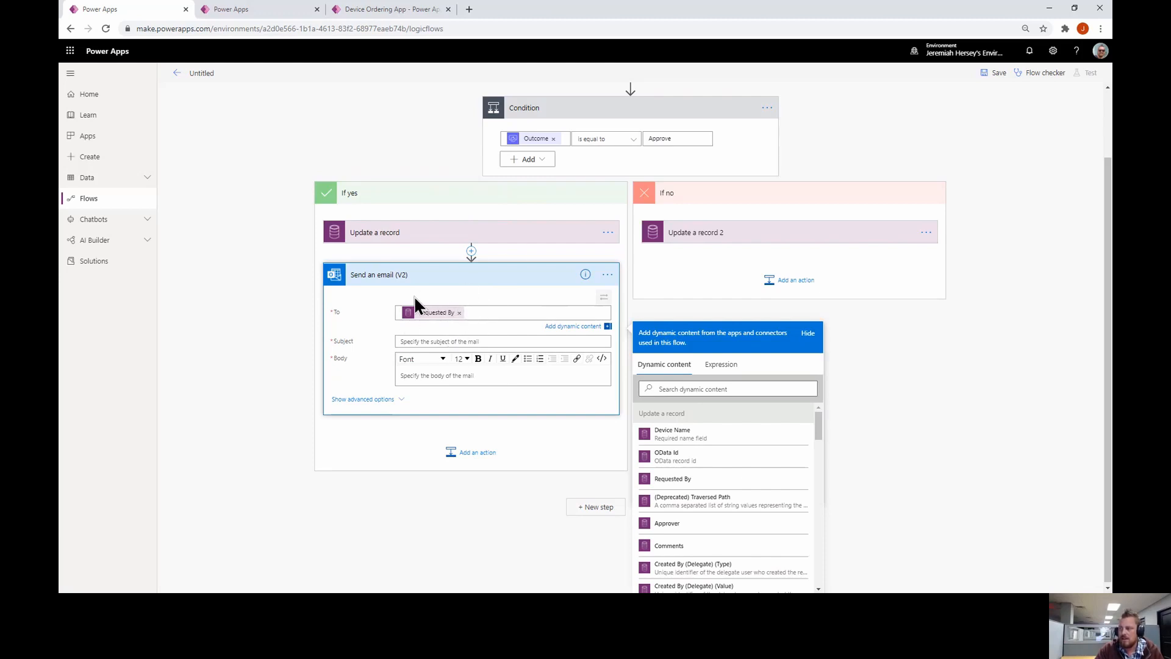
# Give the approval email the subject 'Device has been approved' and a congratulations body
pyautogui.click(440, 342)
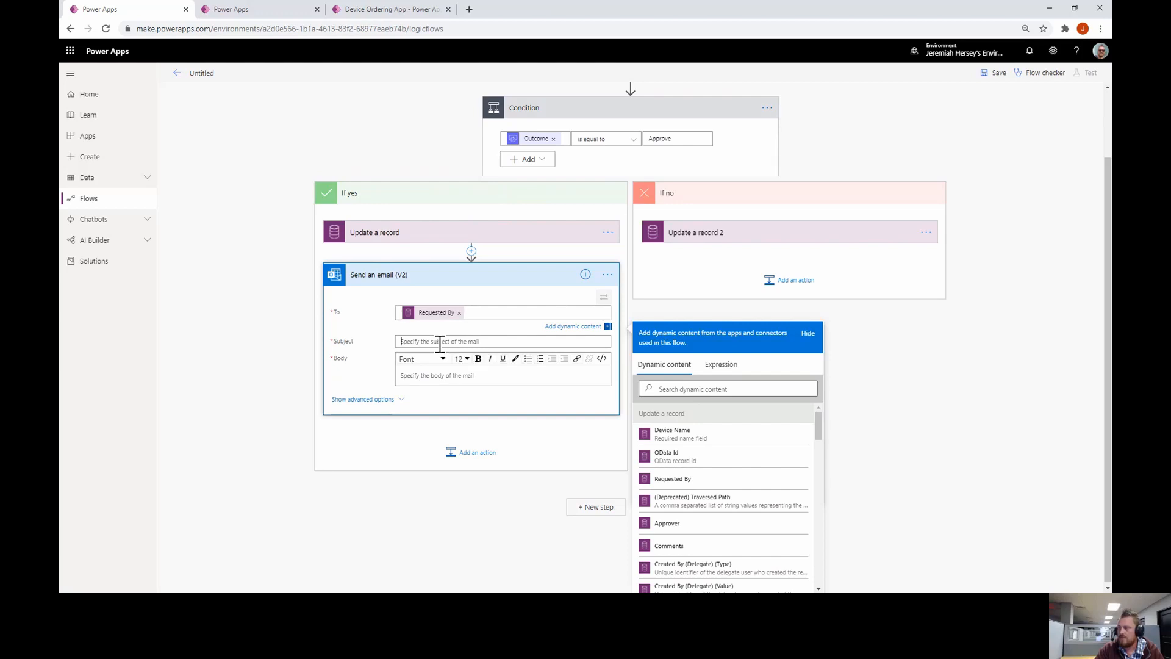
pyautogui.write('Device has b')
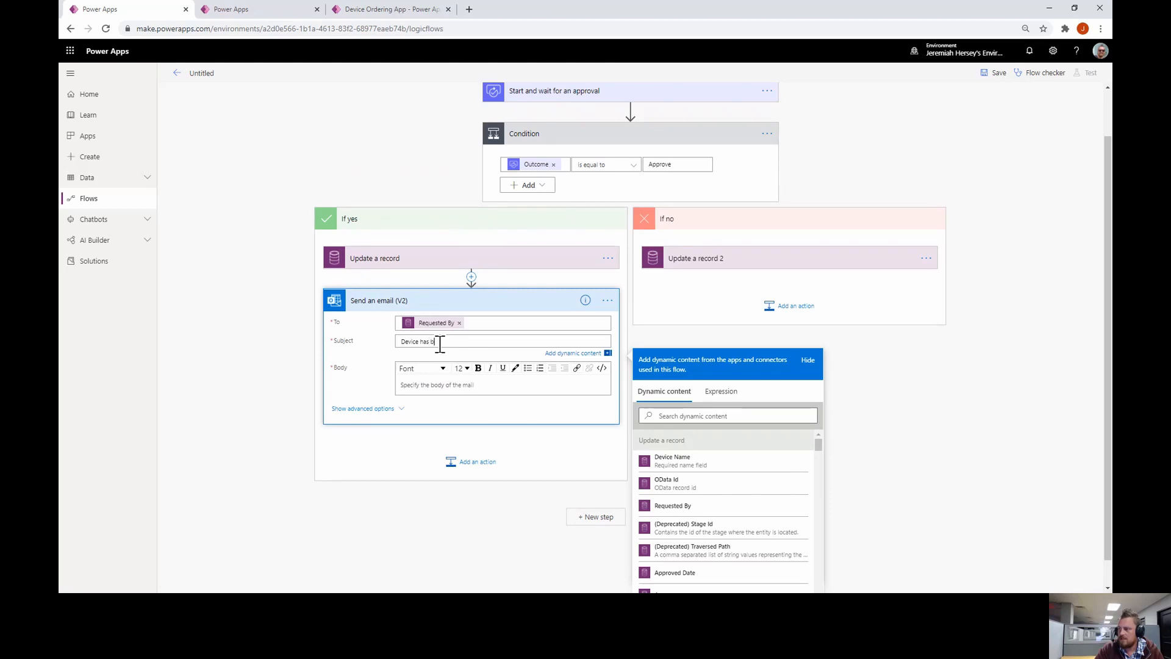
pyautogui.write('een approved')
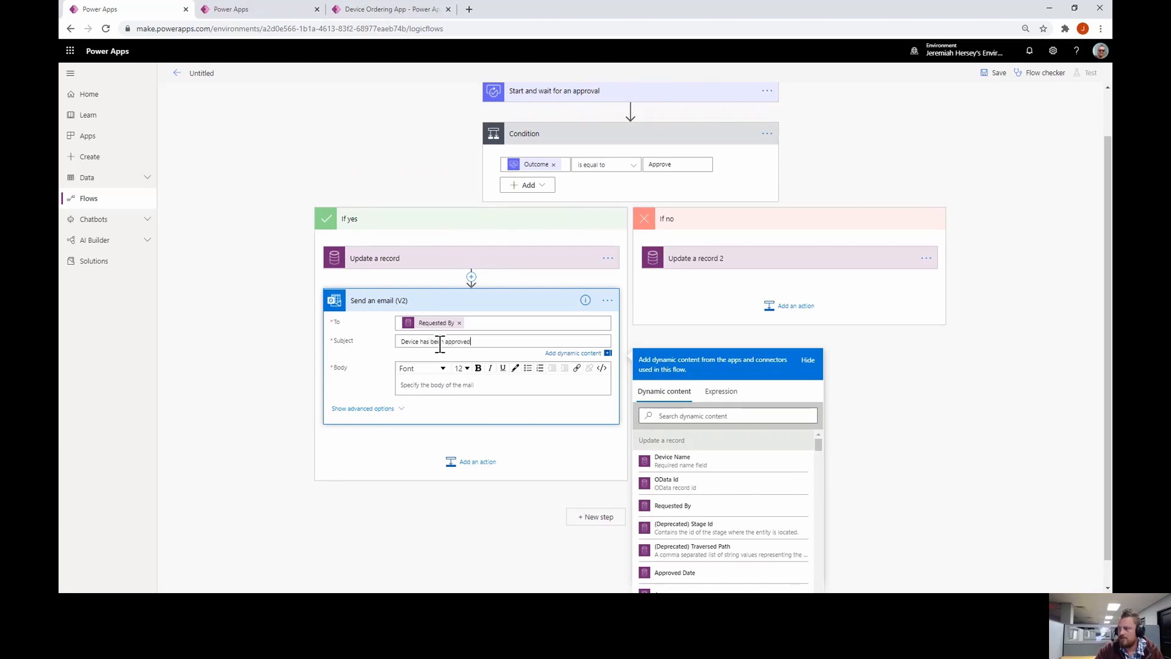
pyautogui.click(444, 381)
pyautogui.write('d')
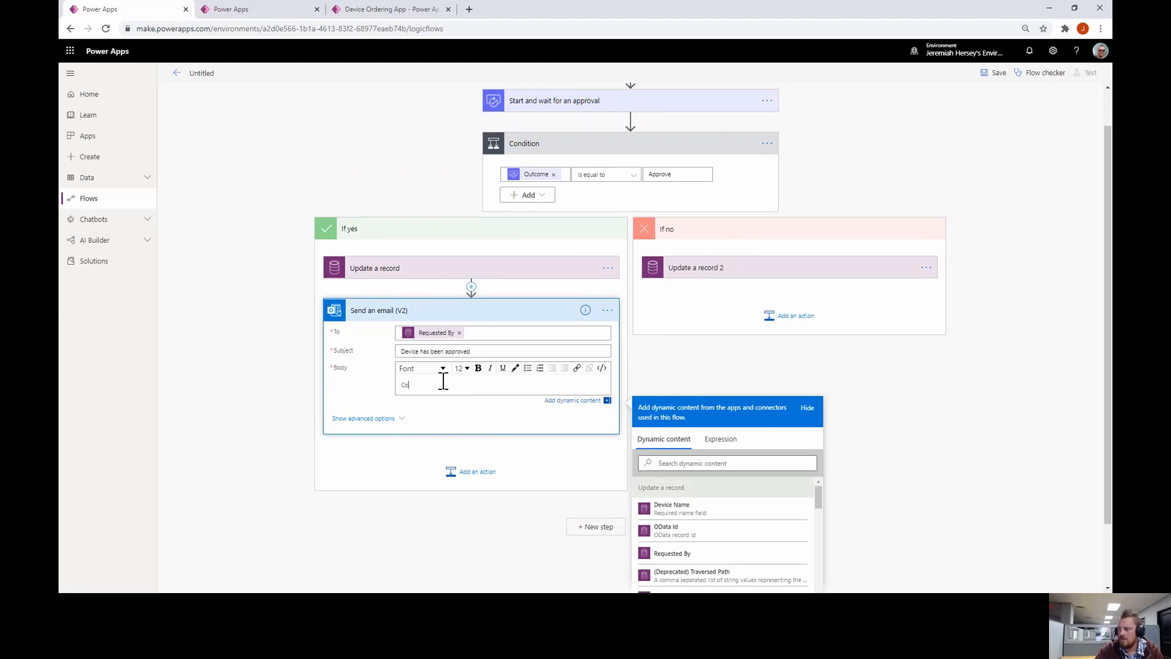
pyautogui.write('ongrats!')
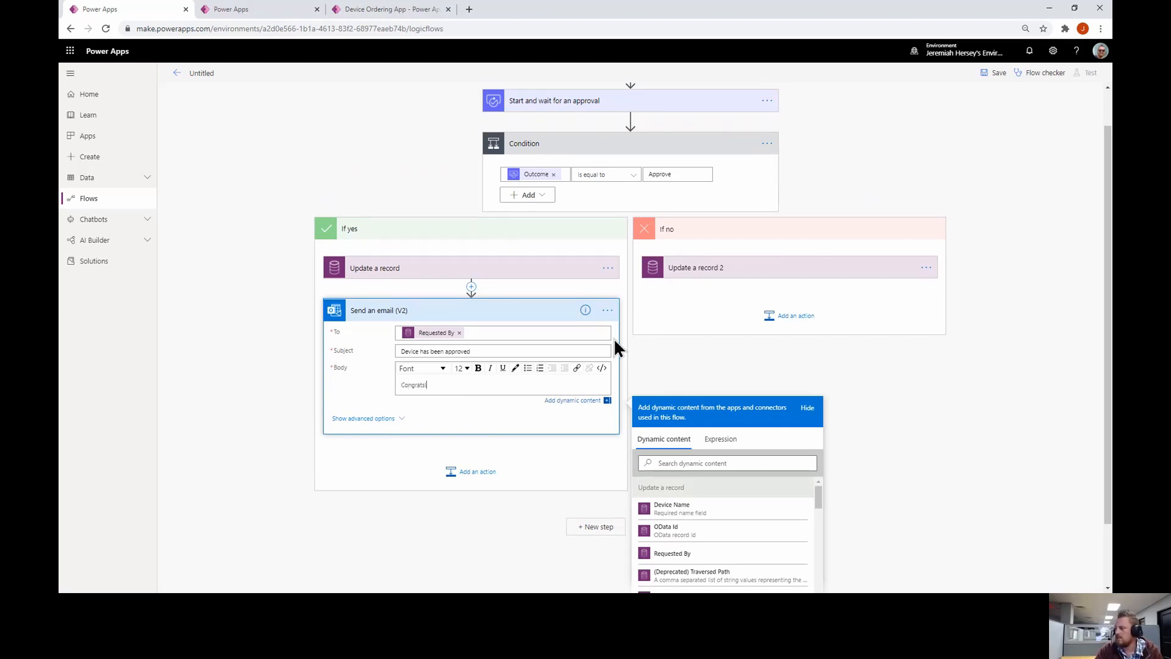
pyautogui.scroll(-1, 614, 339)
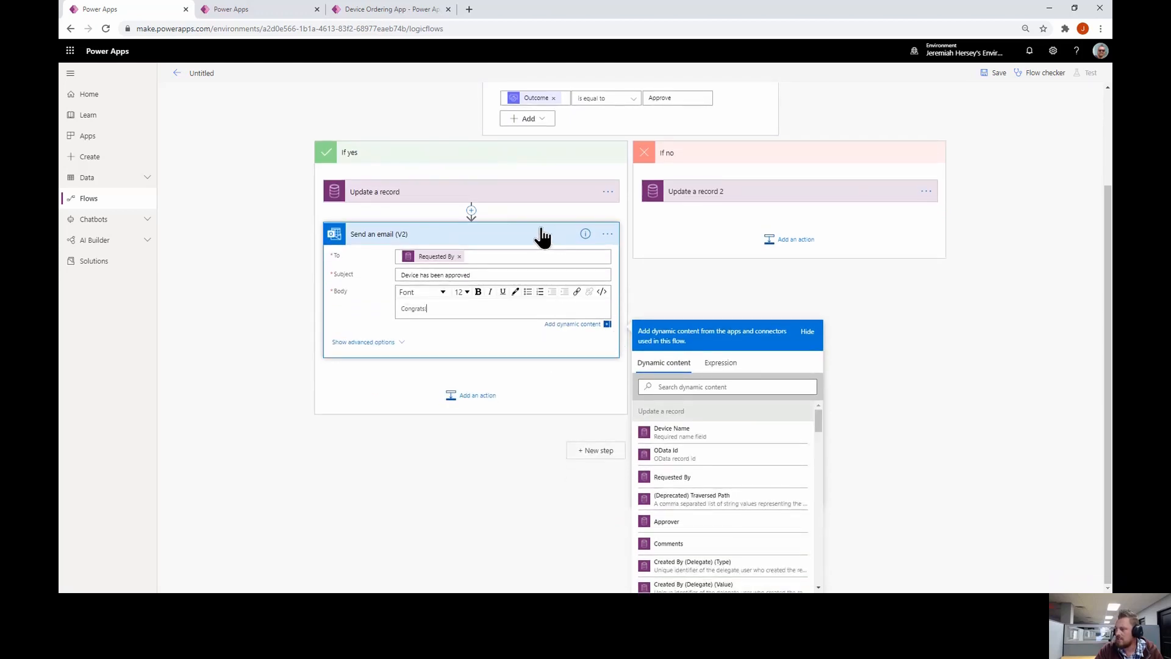
pyautogui.click(876, 288)
pyautogui.scroll(2, 803, 253)
# Add a Send an email (V2) action under If no, addressed to Requested By
pyautogui.click(796, 364)
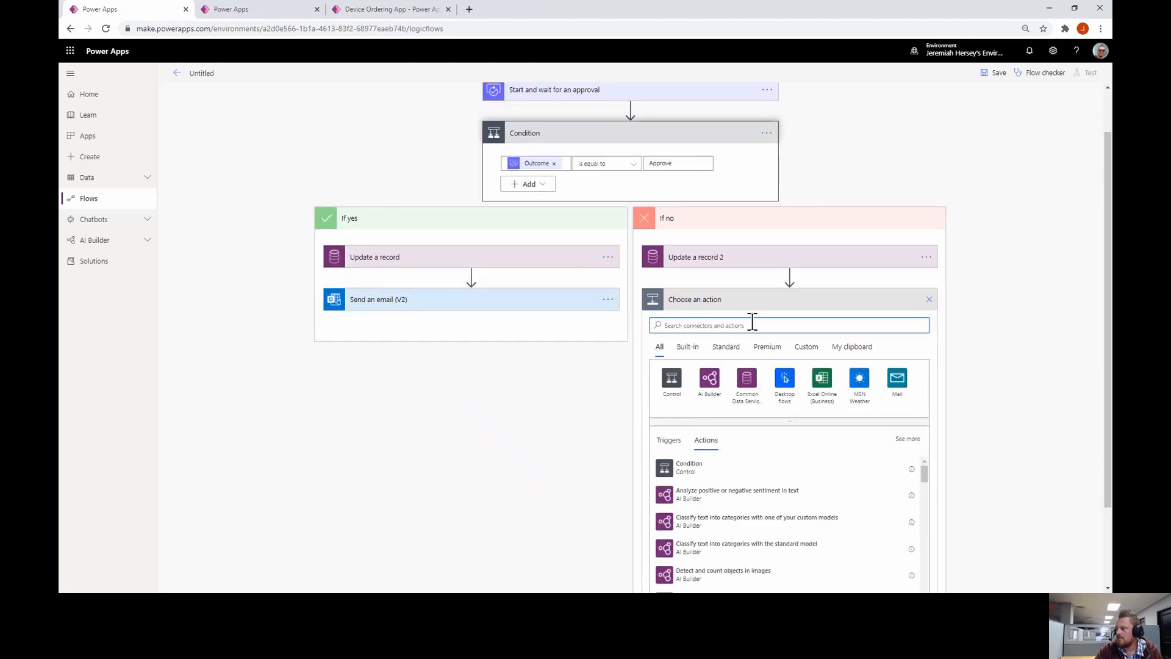
pyautogui.write('send')
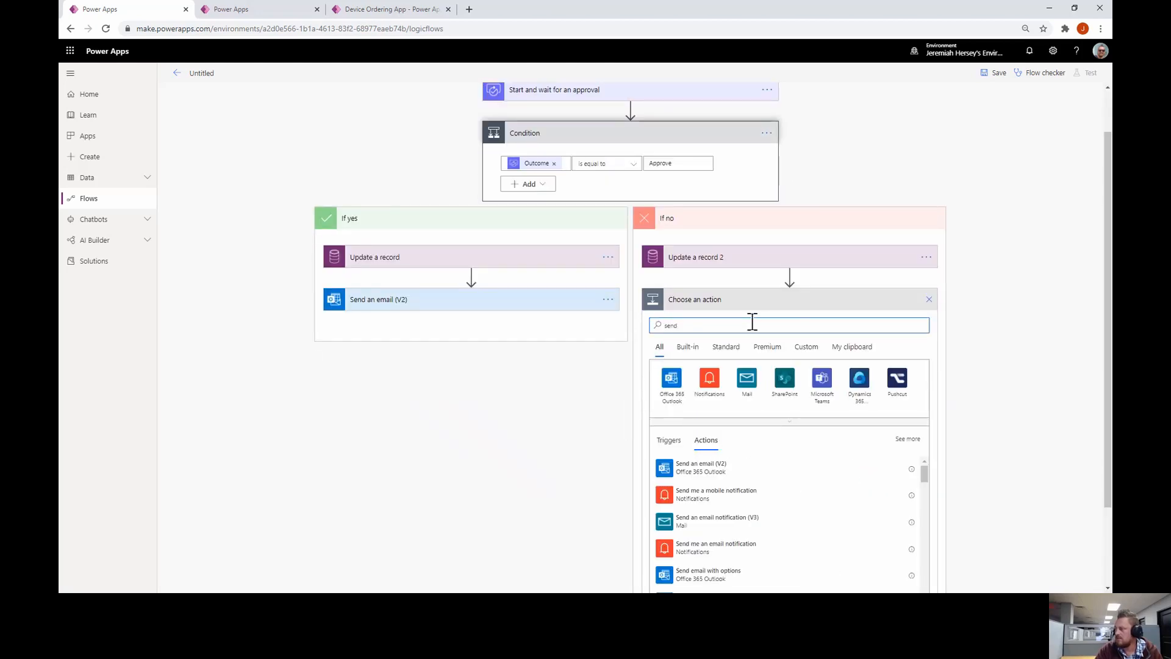
pyautogui.click(719, 473)
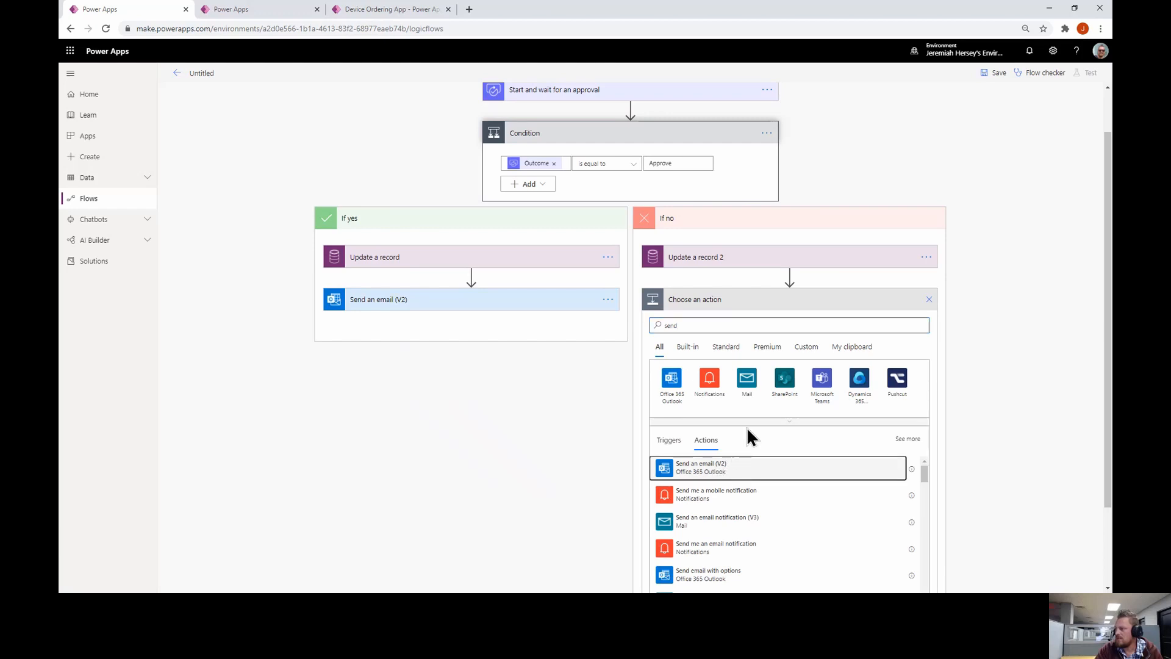
pyautogui.click(739, 378)
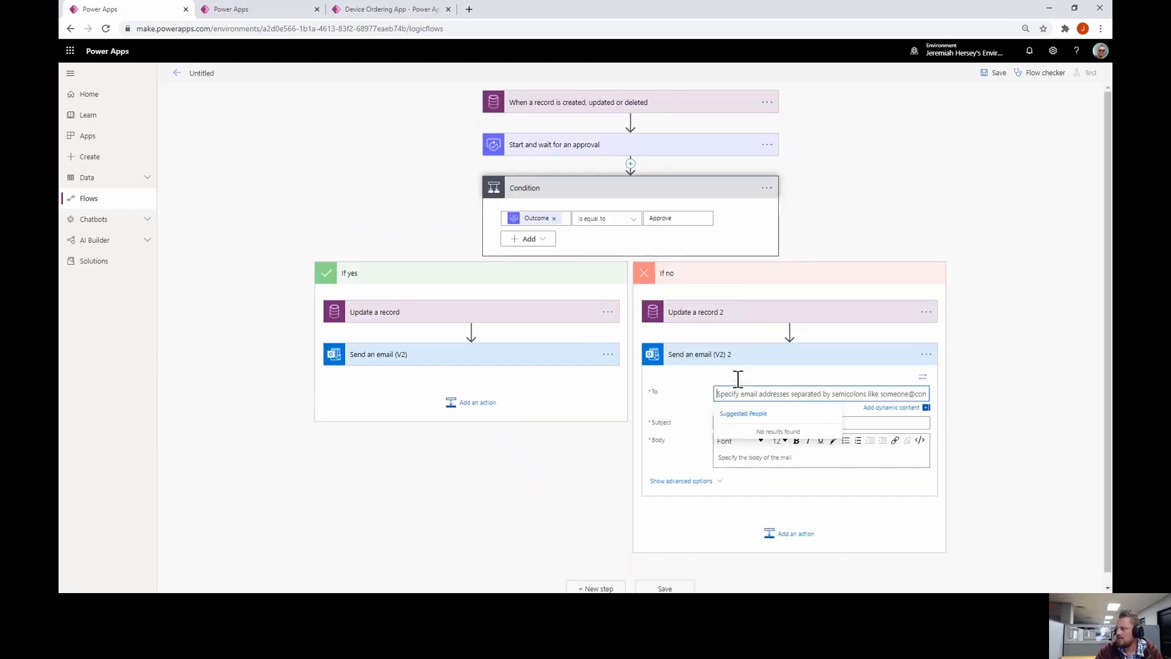
pyautogui.click(892, 408)
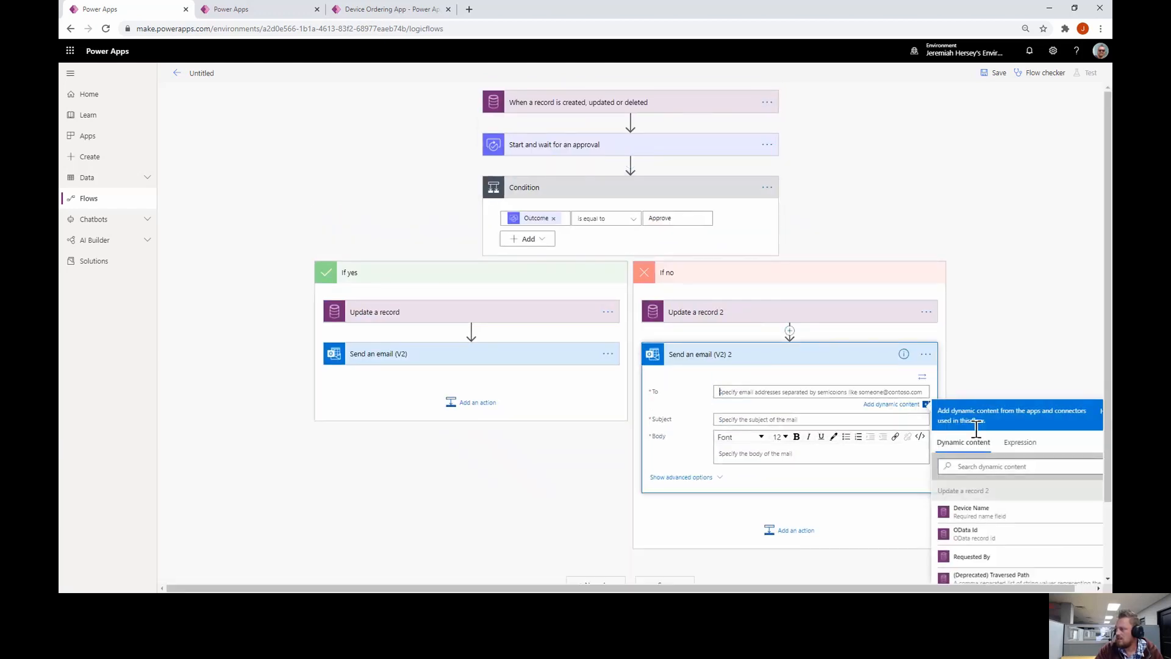
pyautogui.click(982, 557)
# Set the denial email subject 'Your request has been denied' and body 'Sorry for the inconvenience.'
pyautogui.click(766, 421)
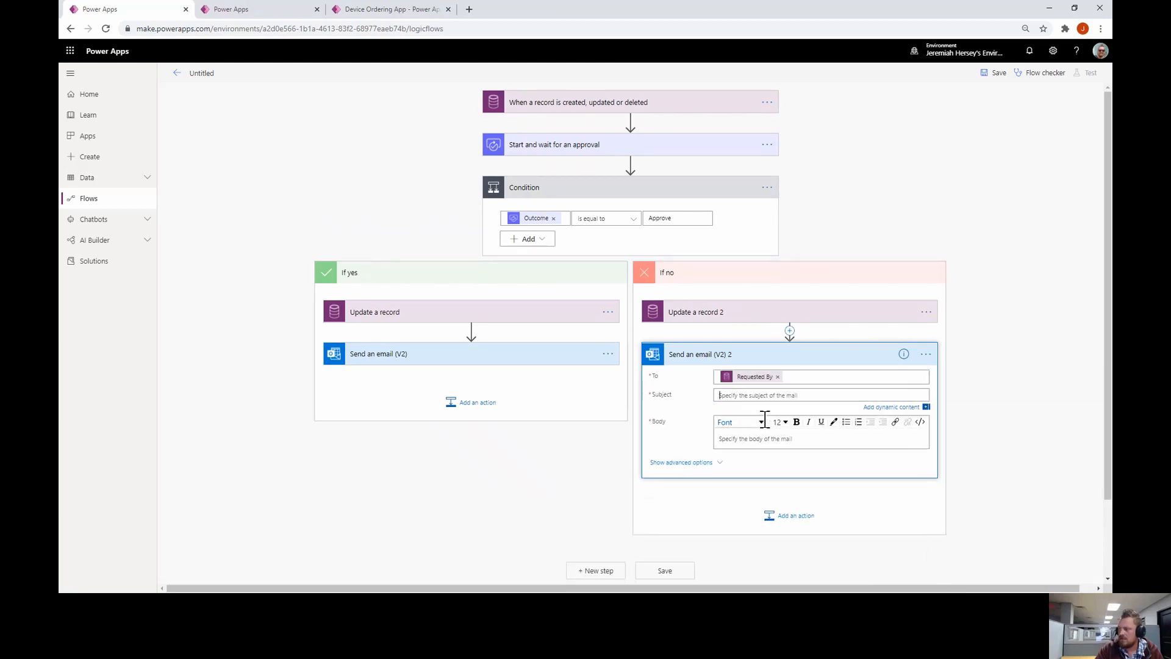
pyautogui.write('Your request has been denied')
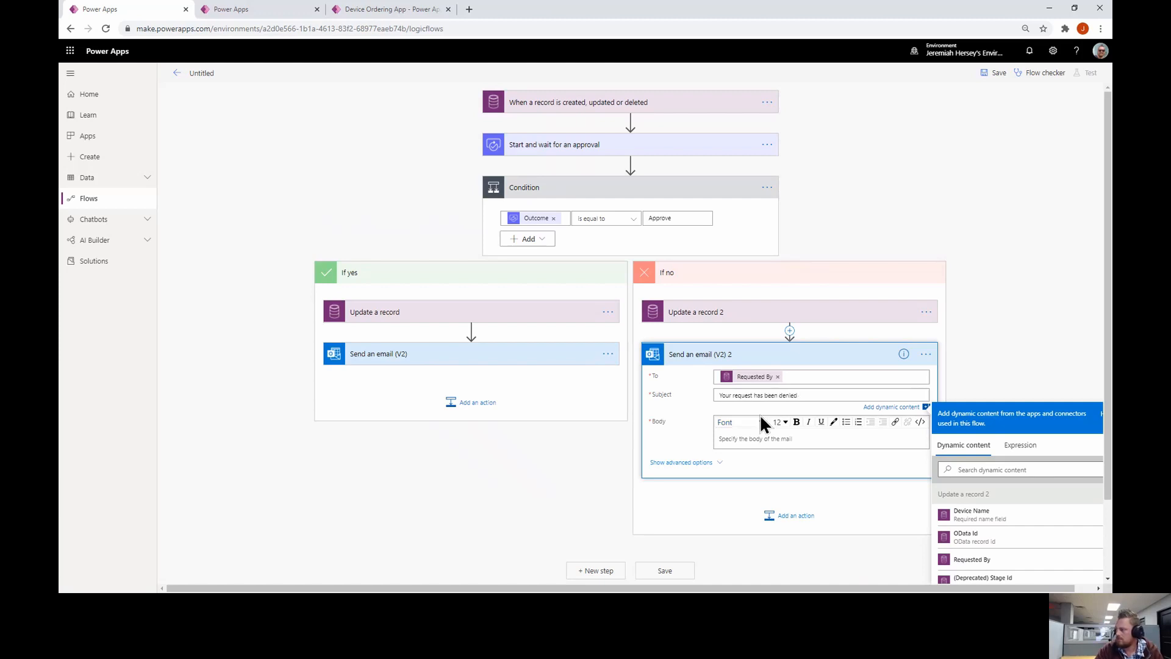
pyautogui.click(742, 441)
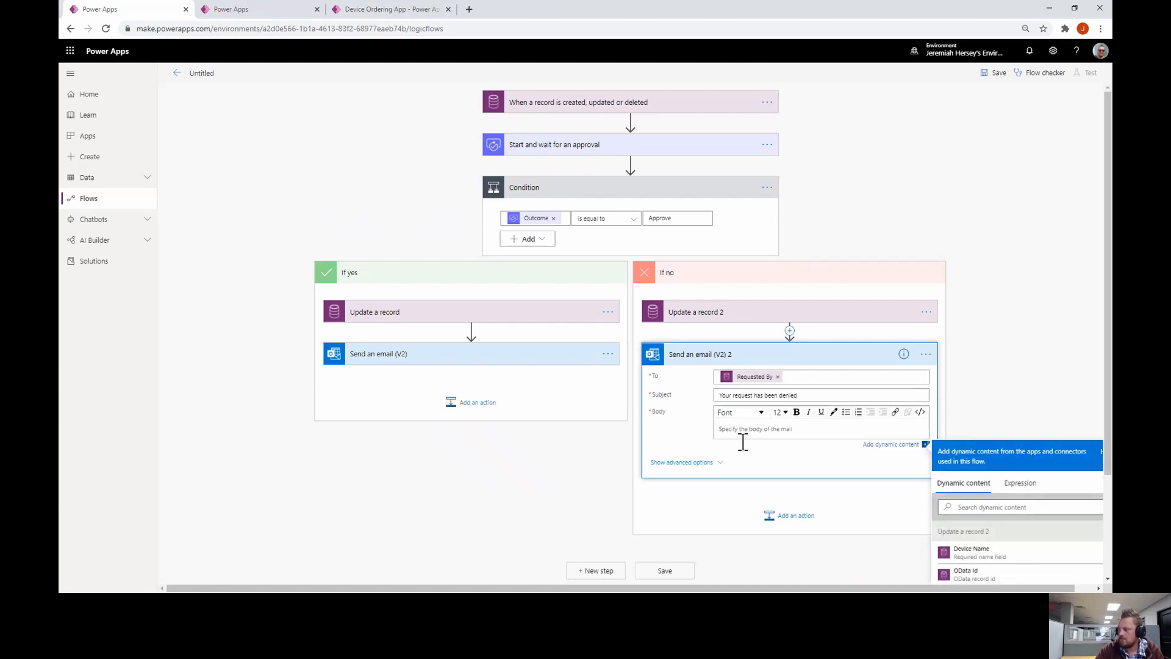
pyautogui.write('Sorry for the inconvience.')
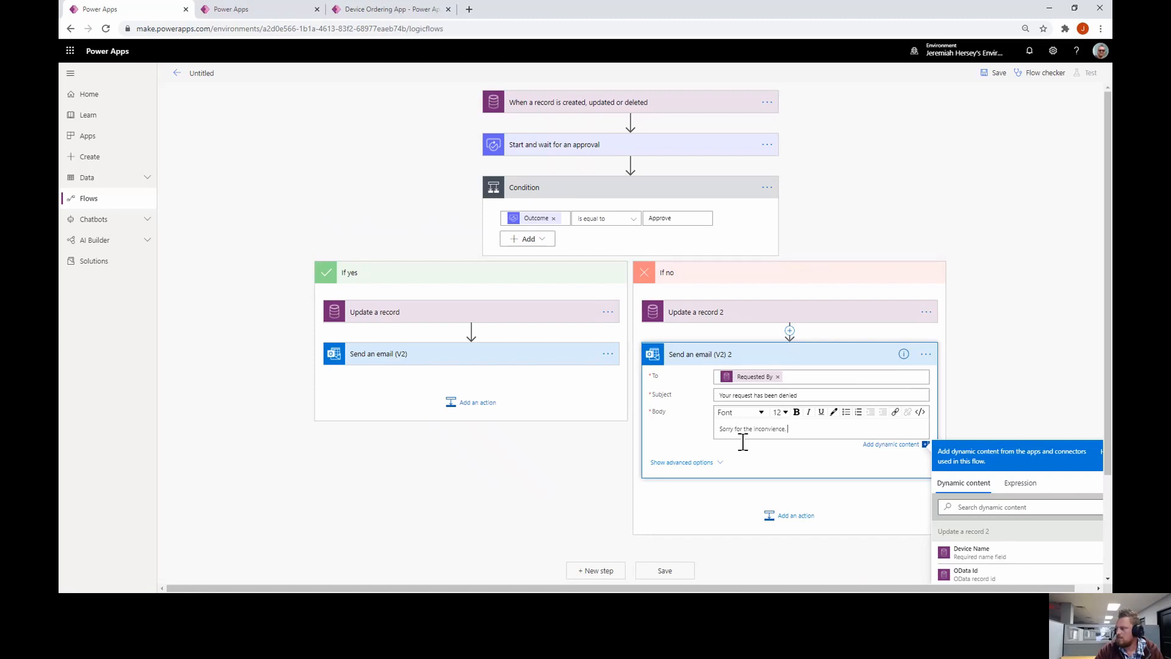
pyautogui.rightClick(774, 434)
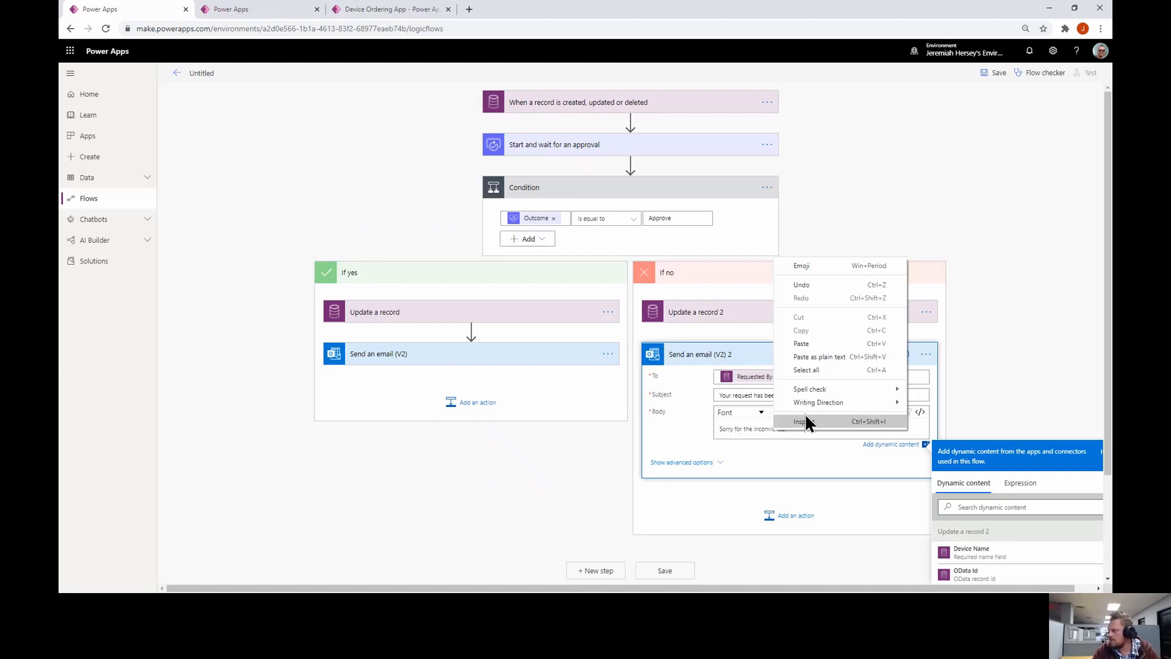
pyautogui.click(832, 435)
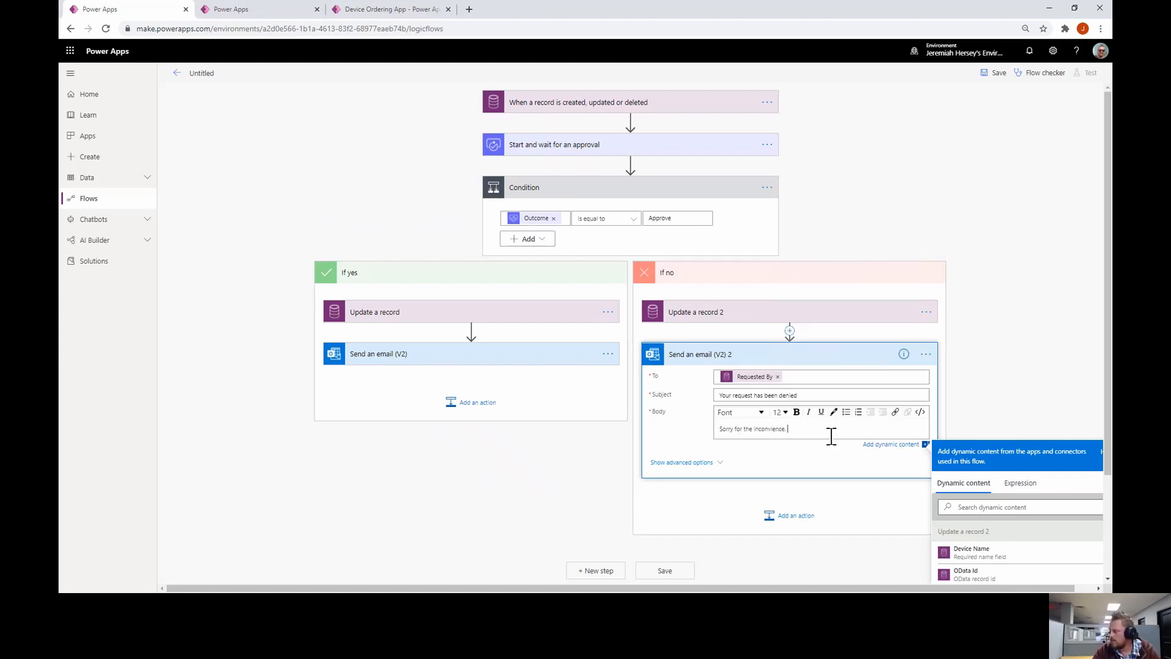
pyautogui.scroll(-2, 832, 436)
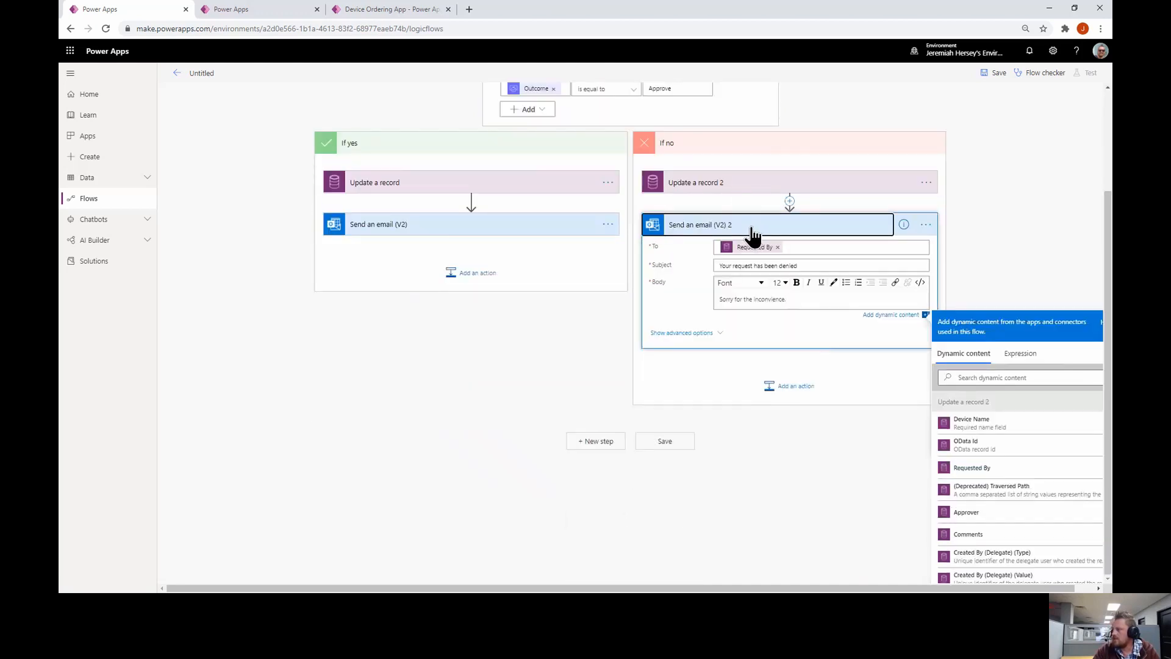
pyautogui.click(754, 228)
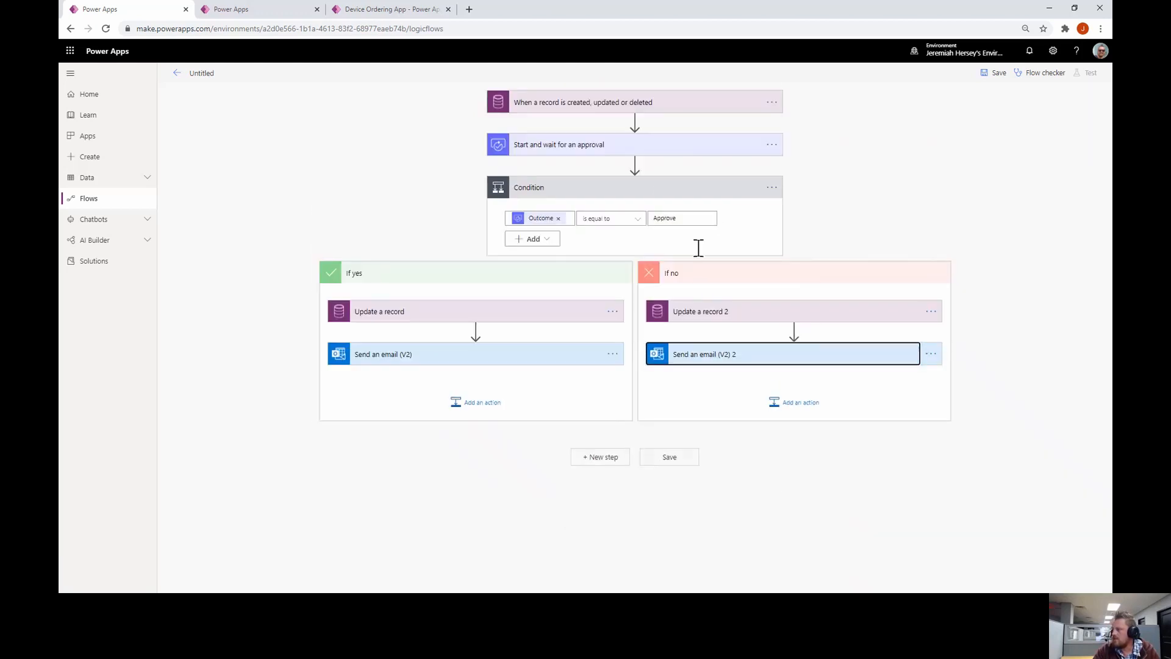
# Save the flow and check it with the Flow checker
pyautogui.click(671, 459)
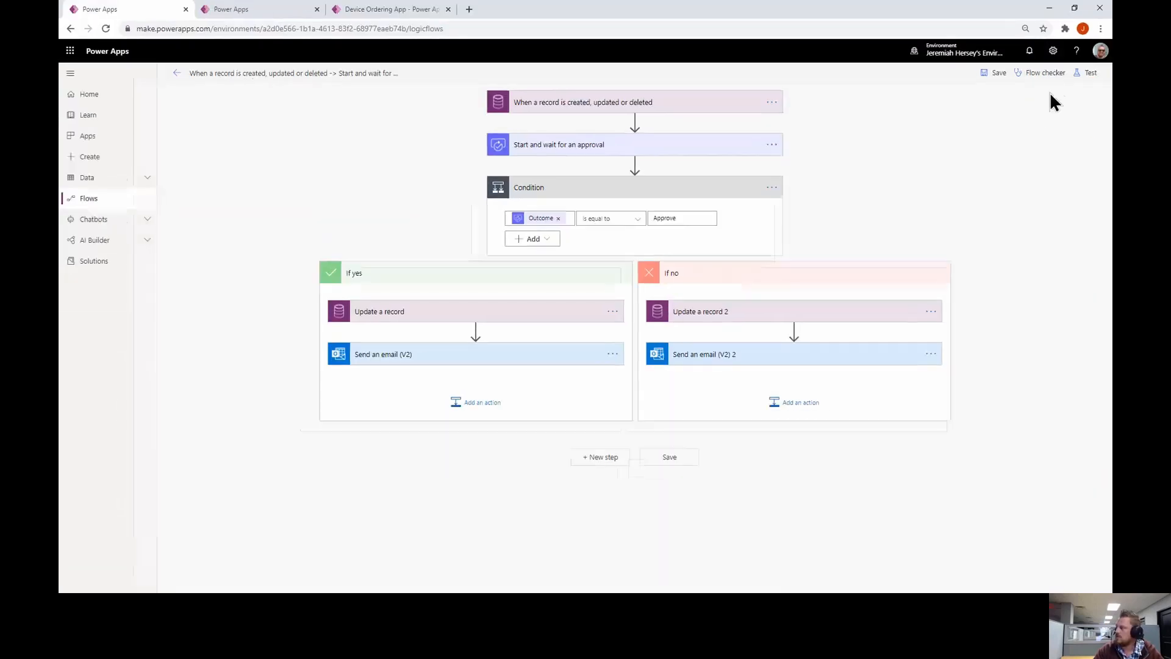
pyautogui.click(1050, 76)
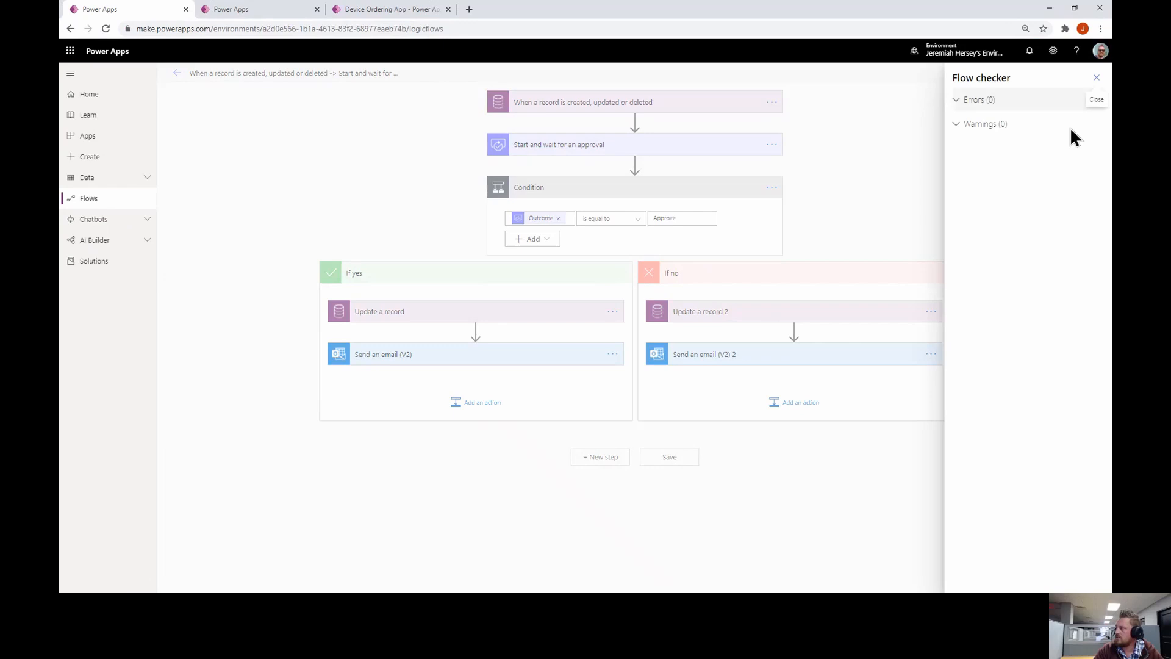
pyautogui.click(1097, 77)
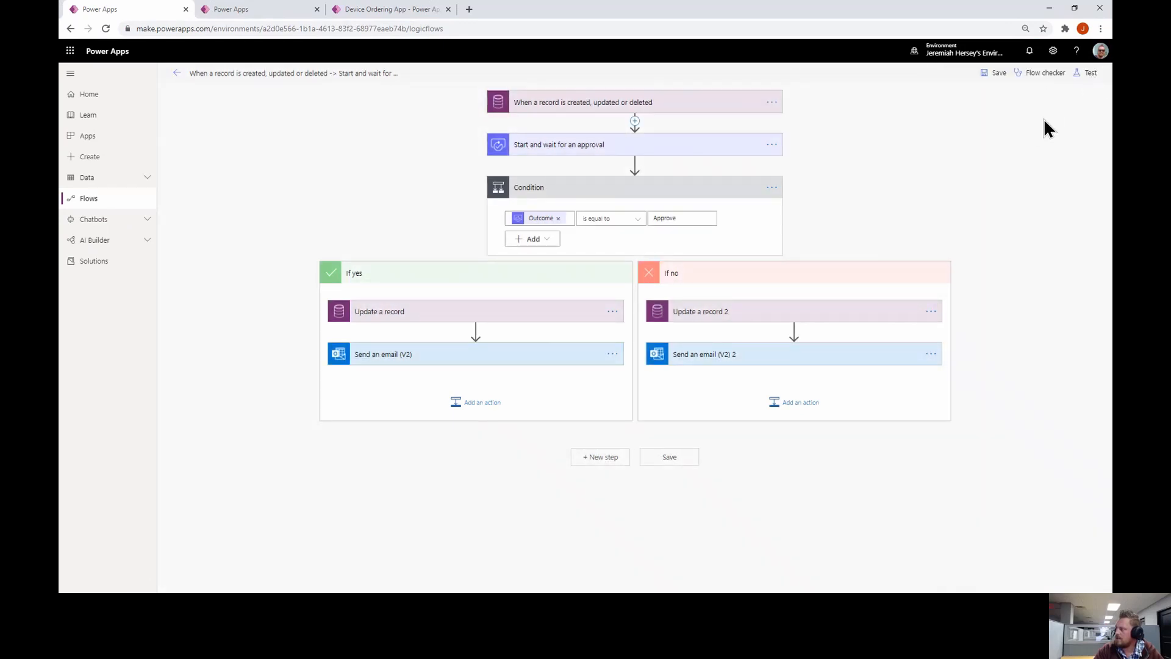
# Start a test run using the 'I'll perform the trigger action' option
pyautogui.click(1088, 73)
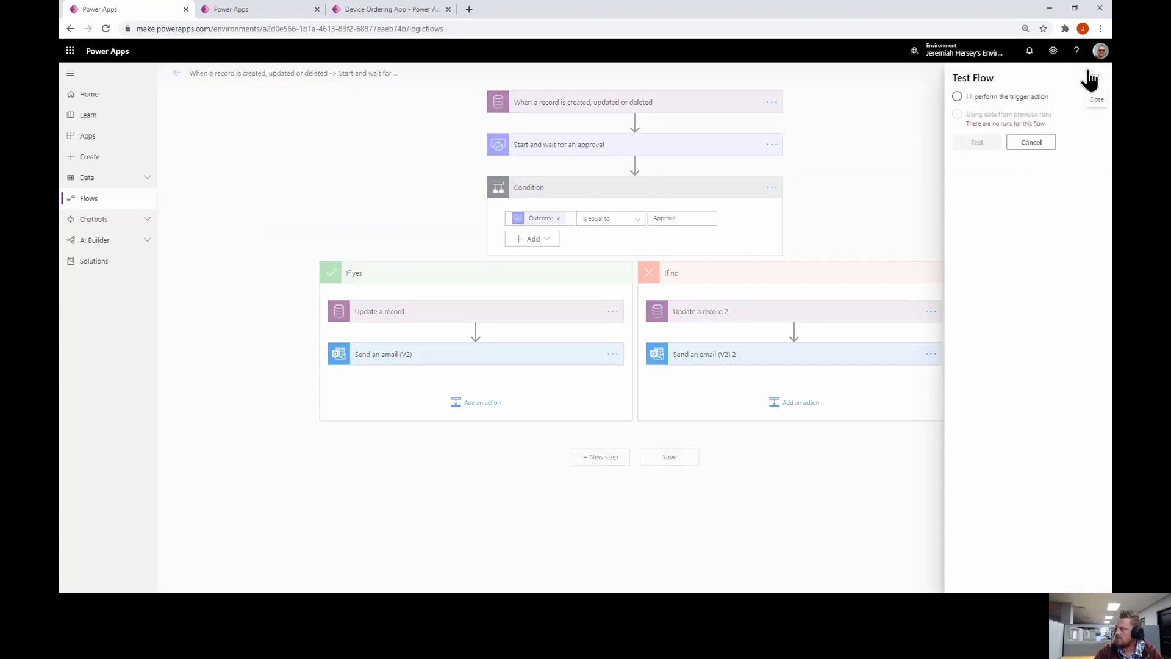
pyautogui.click(992, 100)
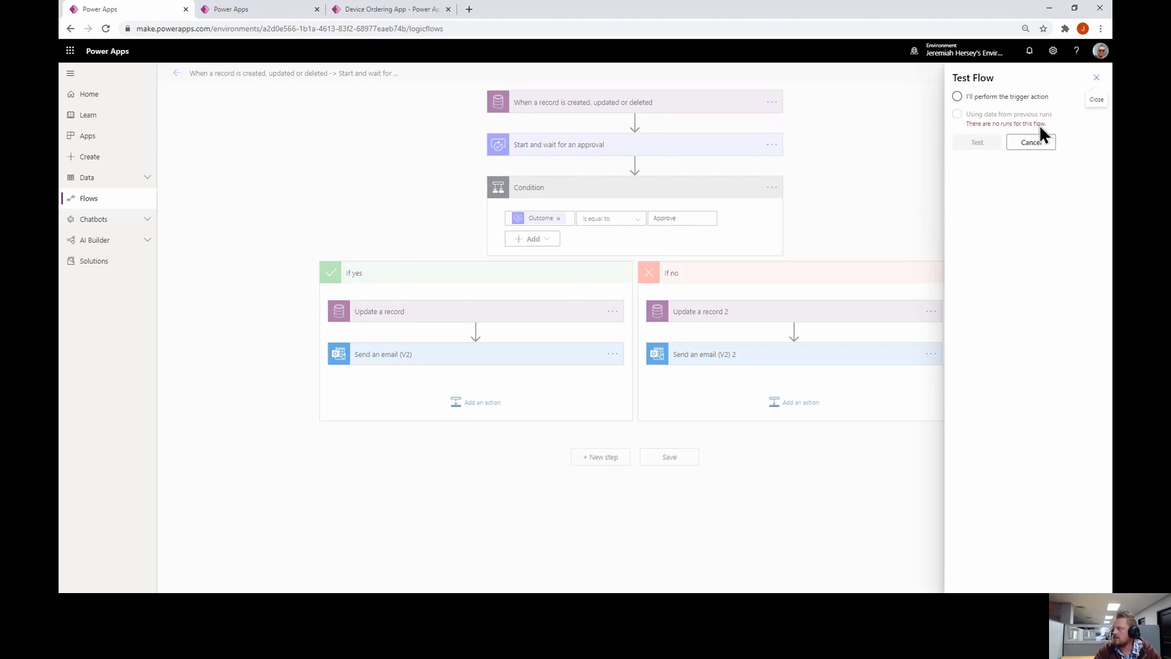
pyautogui.click(958, 97)
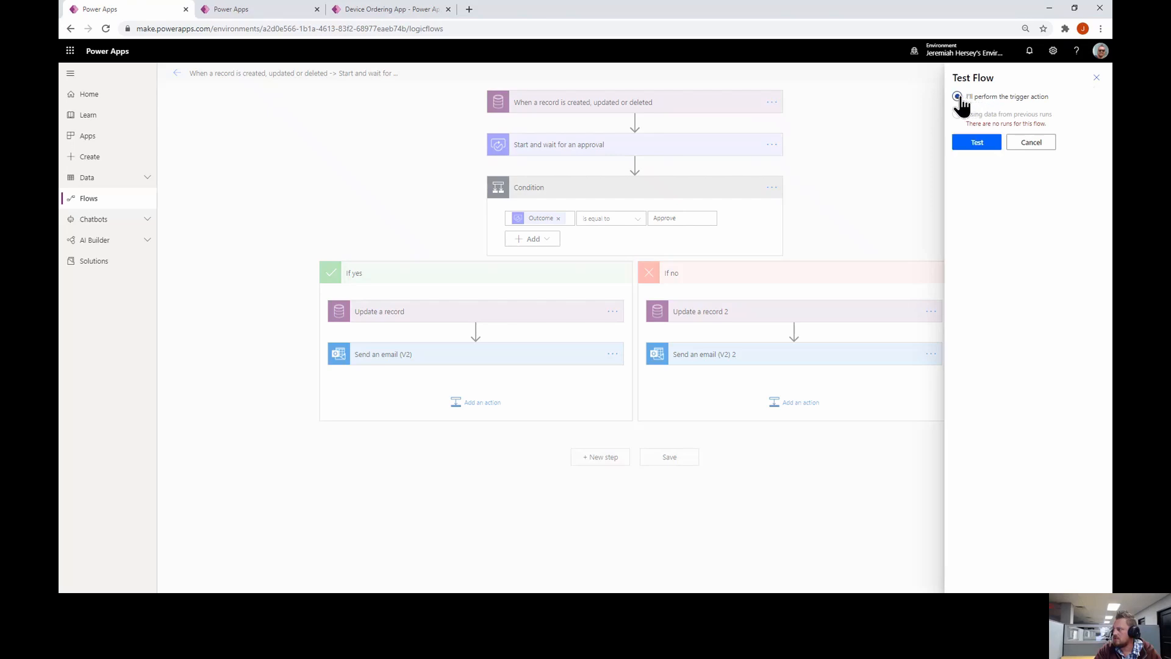
pyautogui.click(978, 145)
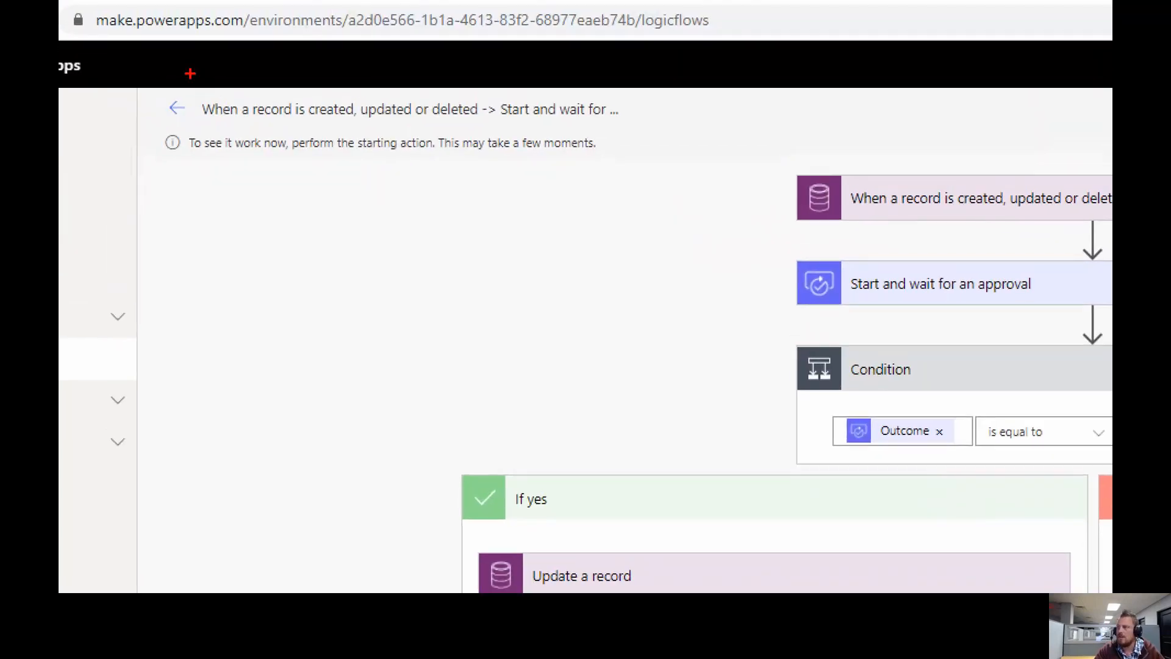
pyautogui.moveTo(168, 116)
pyautogui.mouseDown()
pyautogui.moveTo(187, 135)
pyautogui.moveTo(528, 181)
pyautogui.moveTo(623, 181)
pyautogui.mouseUp()
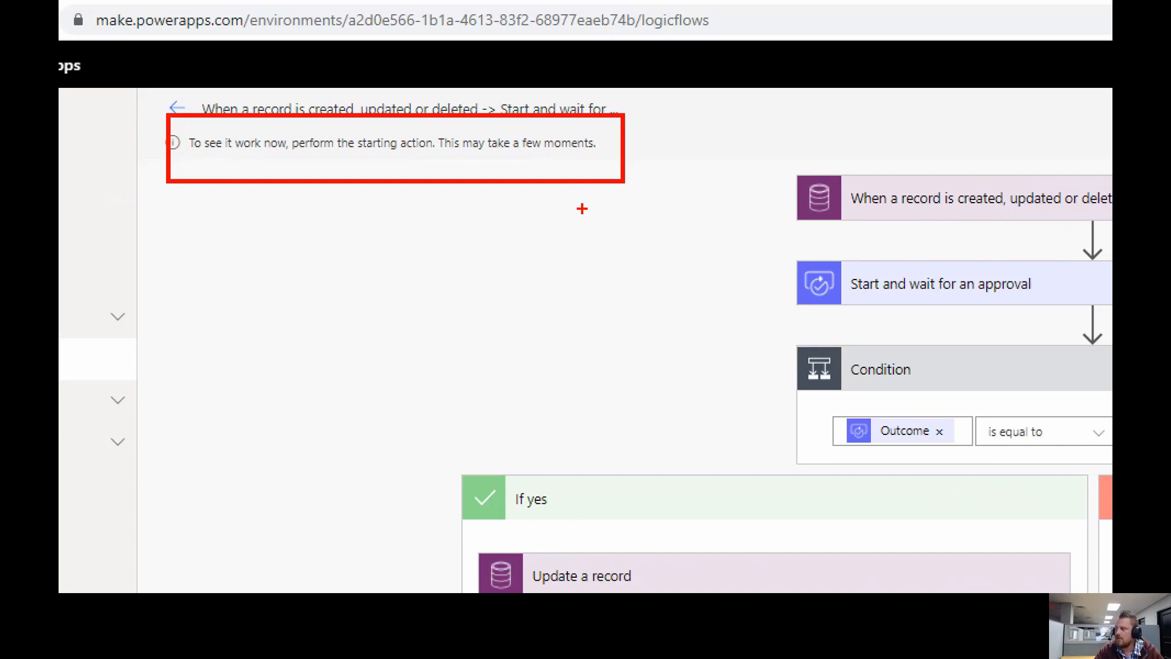
pyautogui.press('Escape')
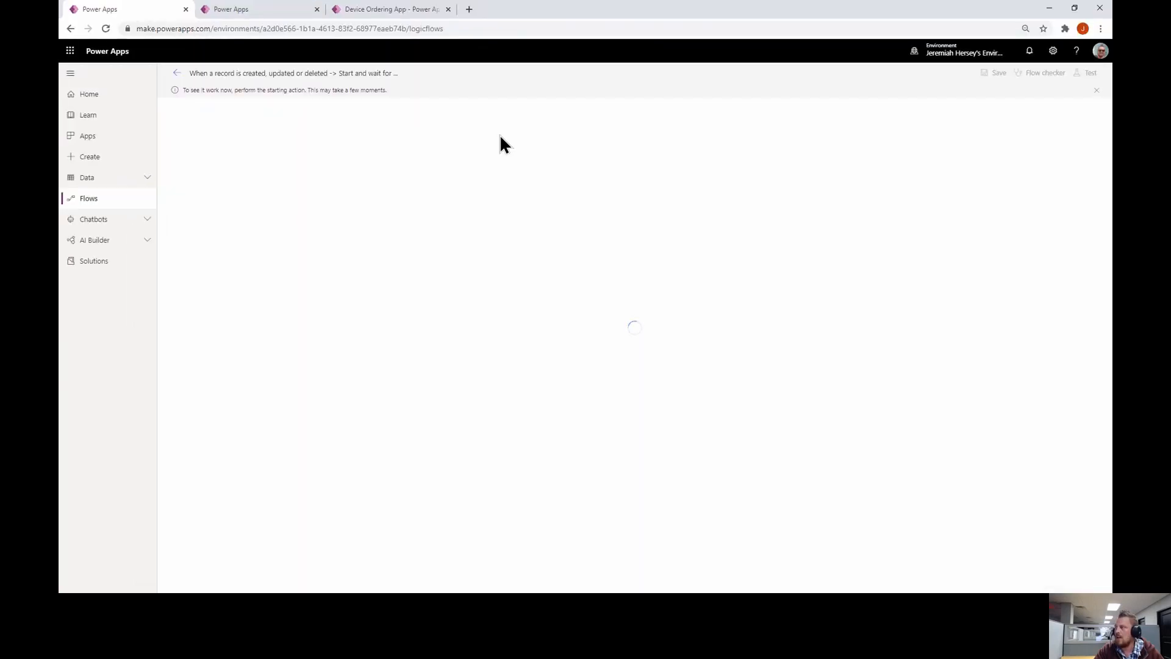
# Submit the Samsung - Series 5 device request with the comment 'I want this one!'
pyautogui.click(408, 10)
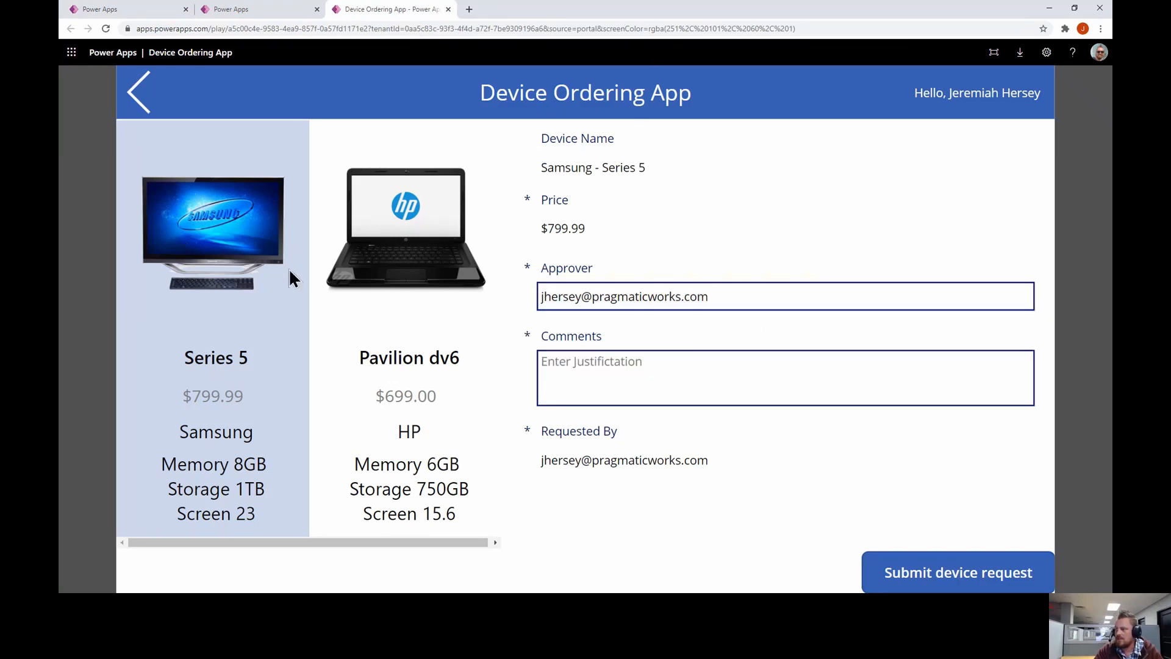
pyautogui.click(609, 374)
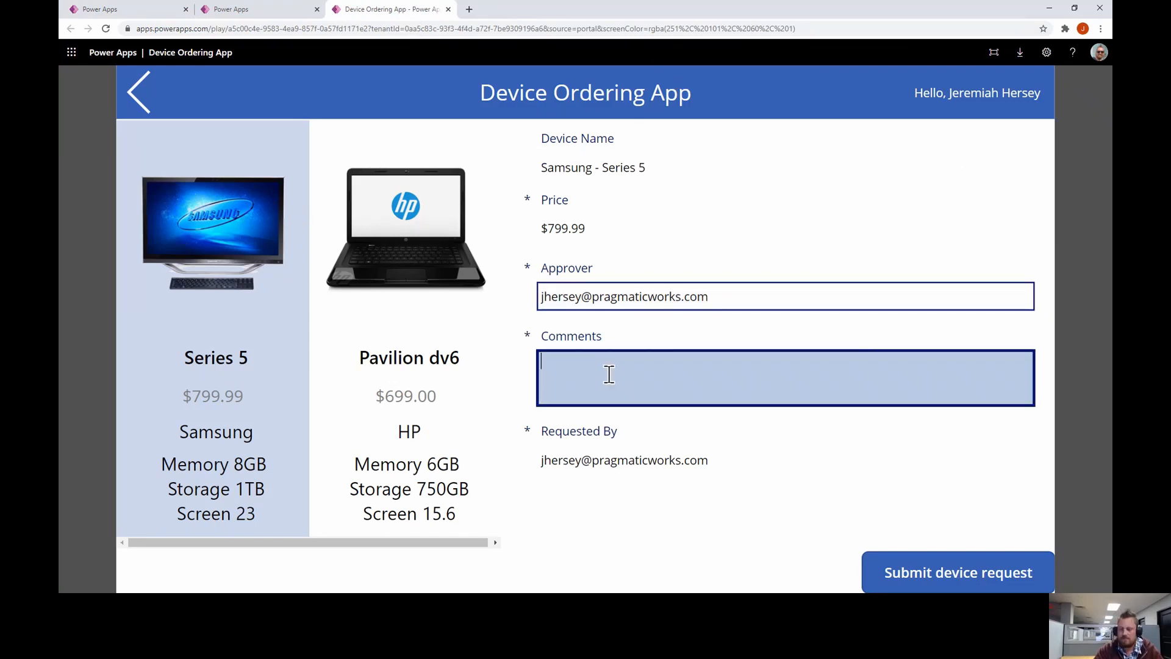
pyautogui.write('I want th')
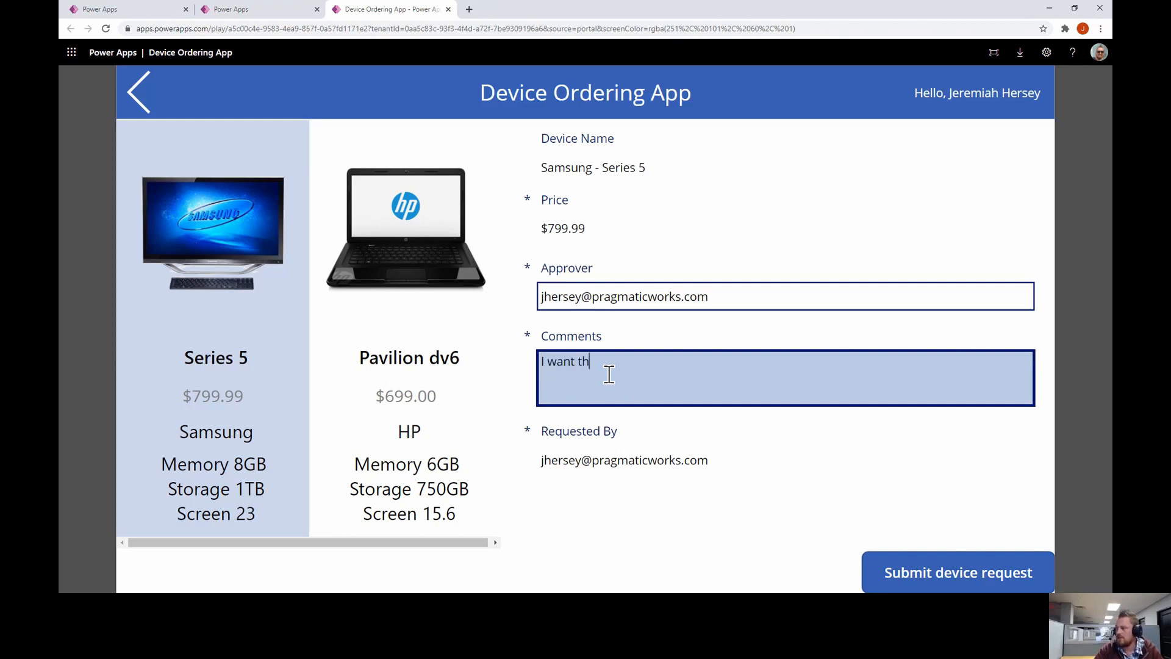
pyautogui.write('is one')
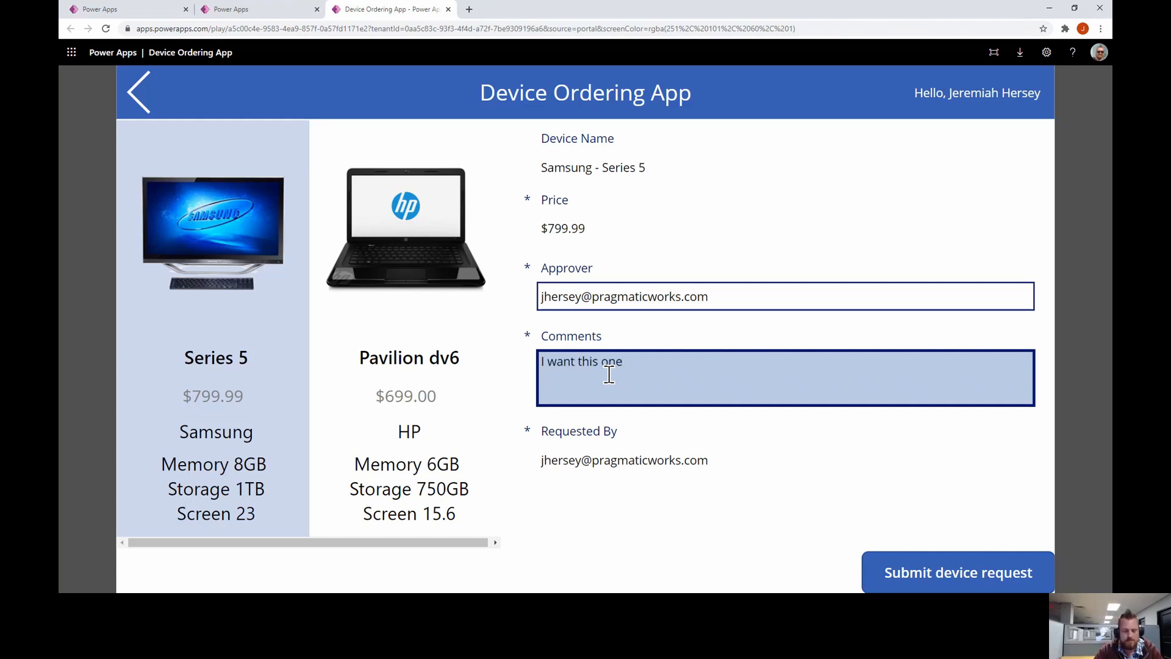
pyautogui.write('!')
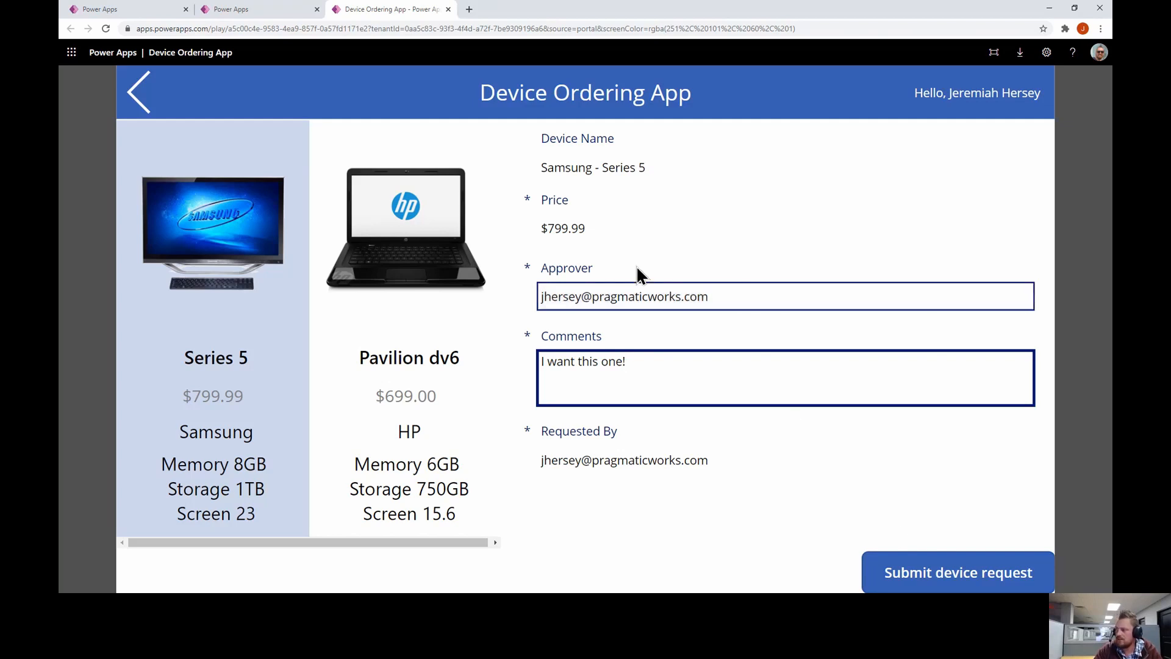
pyautogui.click(963, 573)
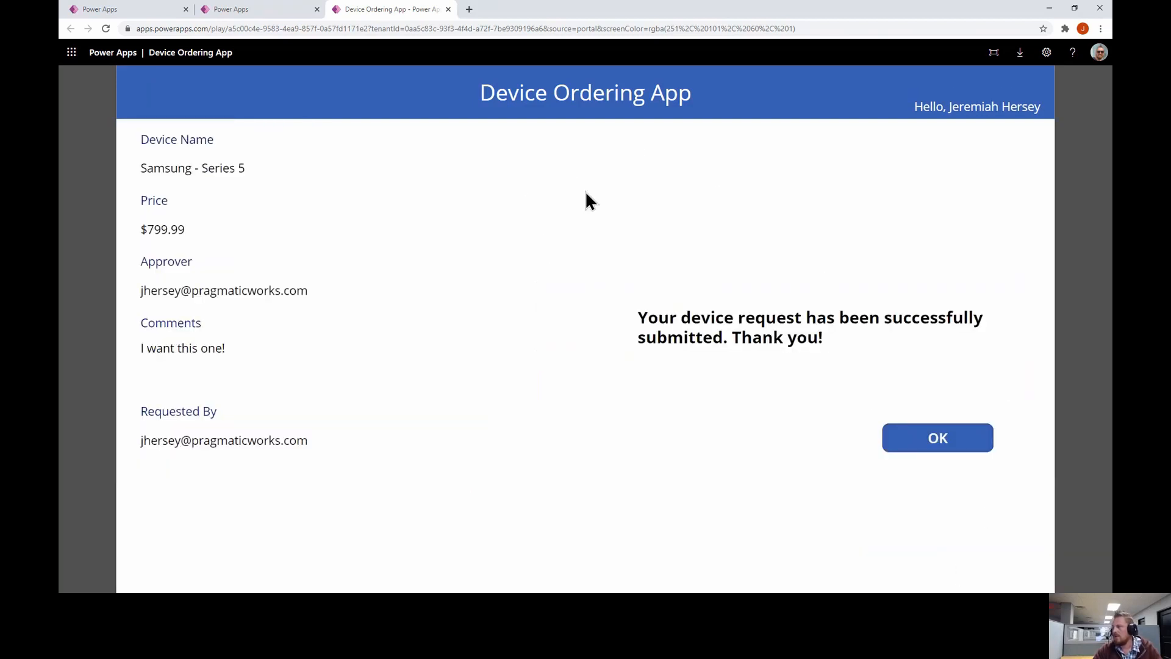
pyautogui.click(938, 439)
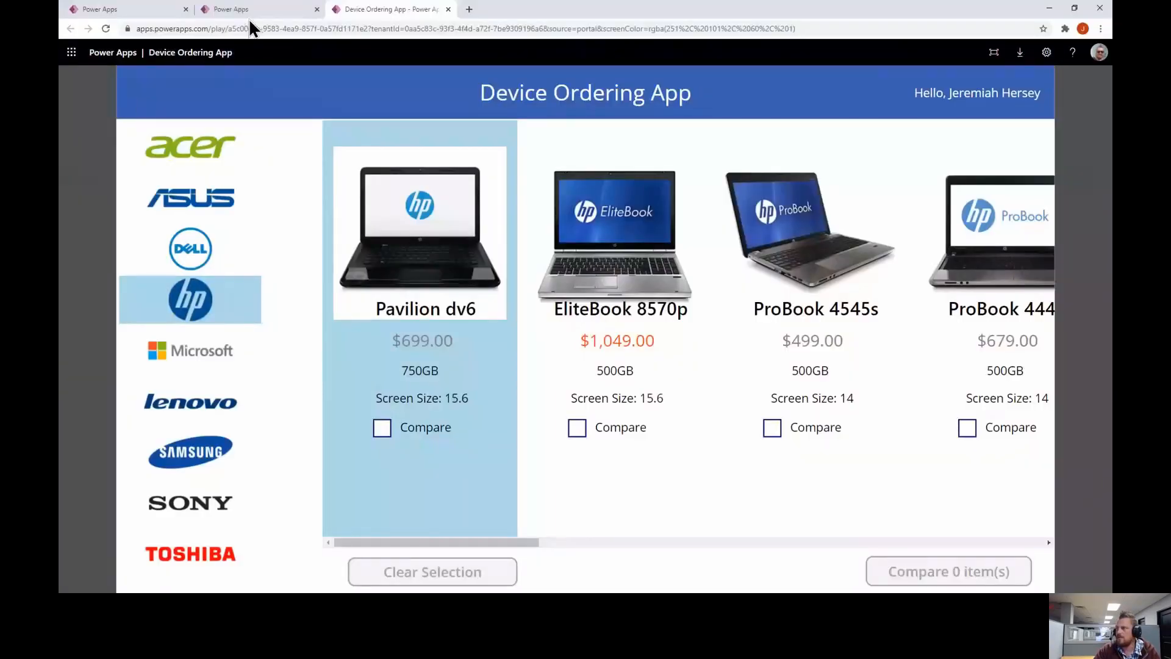
# View the flow run page and bring the Outlook mailbox onto the screen beside it
pyautogui.click(251, 13)
pyautogui.click(144, 9)
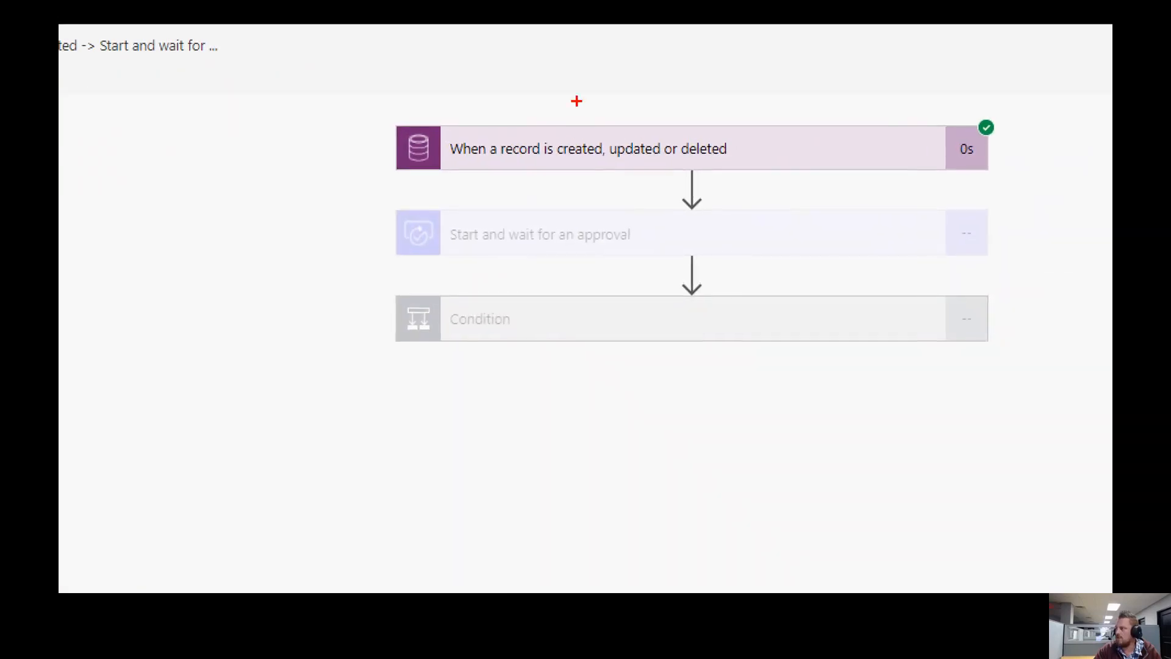
pyautogui.moveTo(316, 84)
pyautogui.mouseDown()
pyautogui.moveTo(986, 238)
pyautogui.moveTo(1075, 184)
pyautogui.mouseUp()
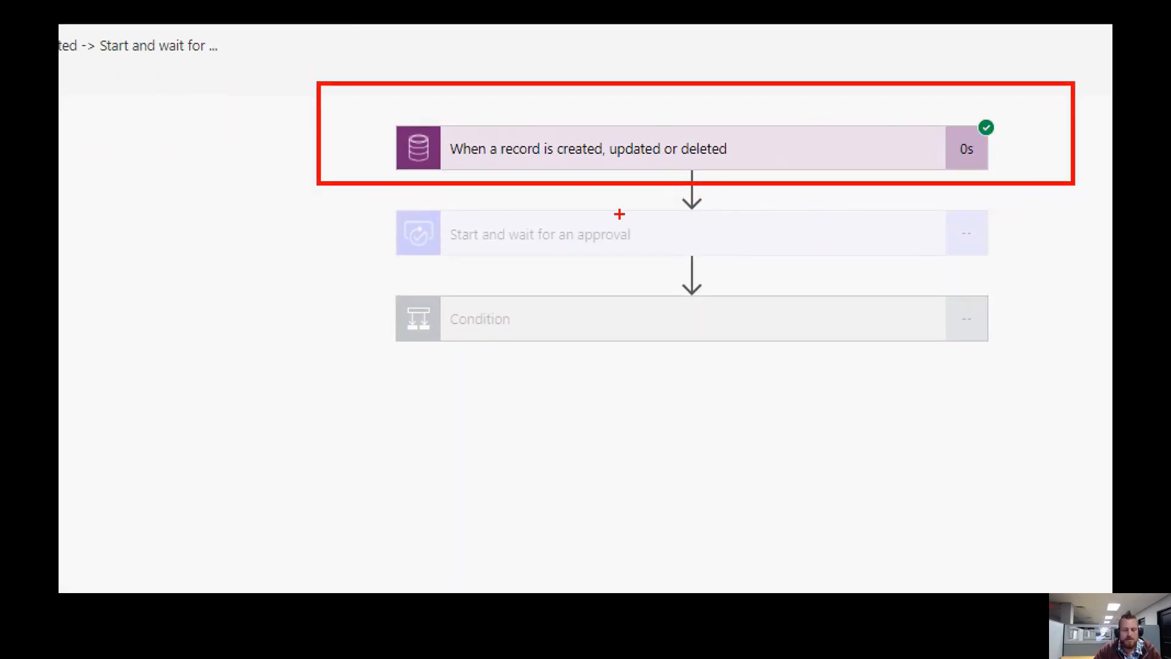
pyautogui.press('Escape')
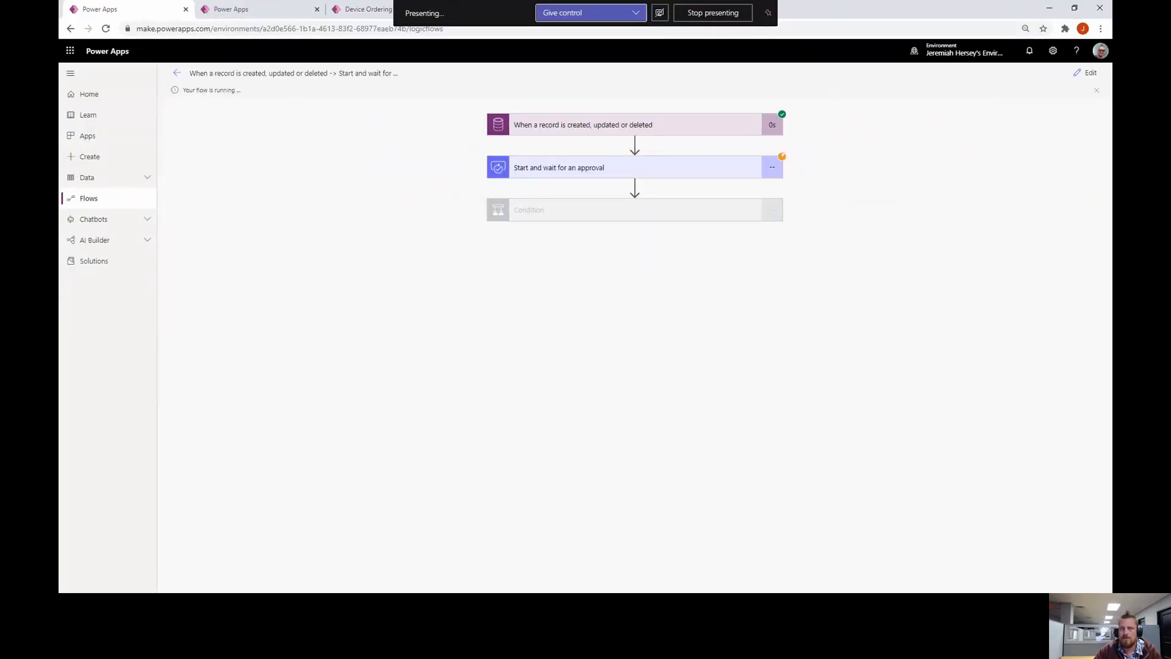
pyautogui.moveTo(59, 61); pyautogui.dragTo(369, 43)
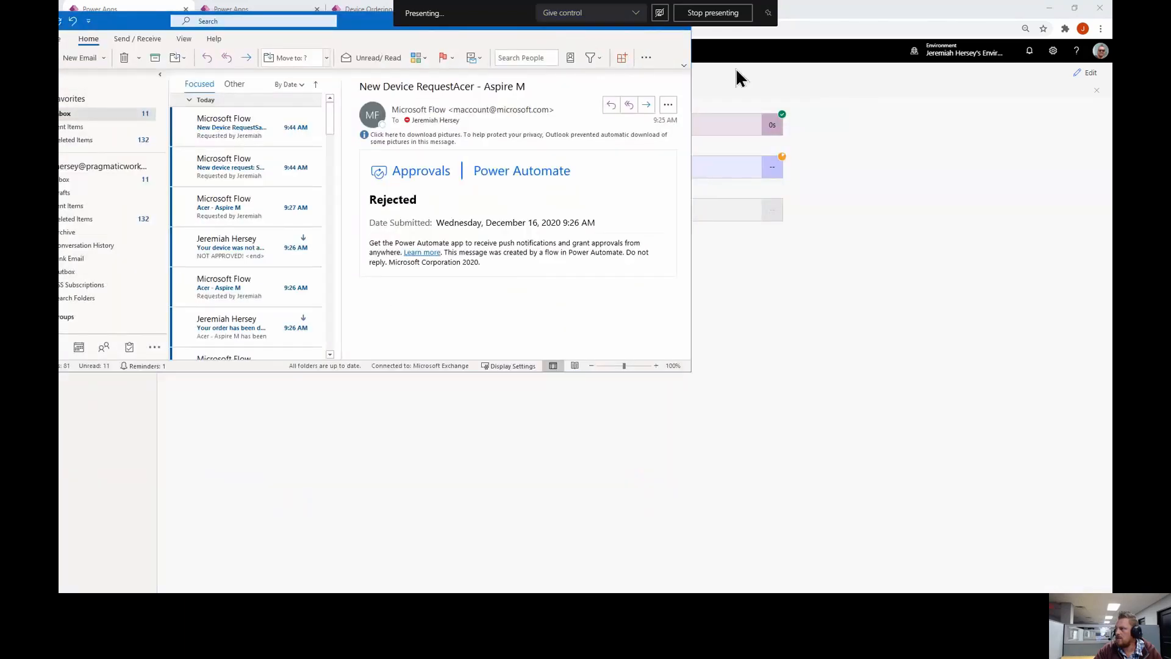
# Approve the Samsung - Series 5 request email with the comment 'You got it buddy!'
pyautogui.moveTo(143, 21); pyautogui.dragTo(350, 78)
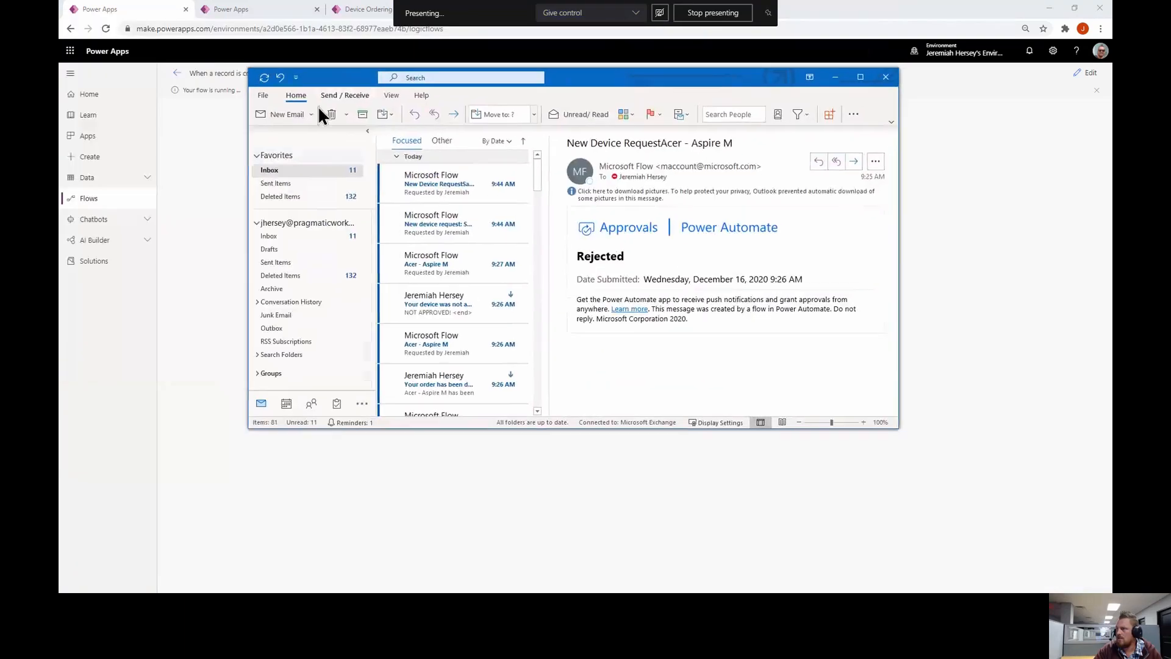
pyautogui.click(485, 188)
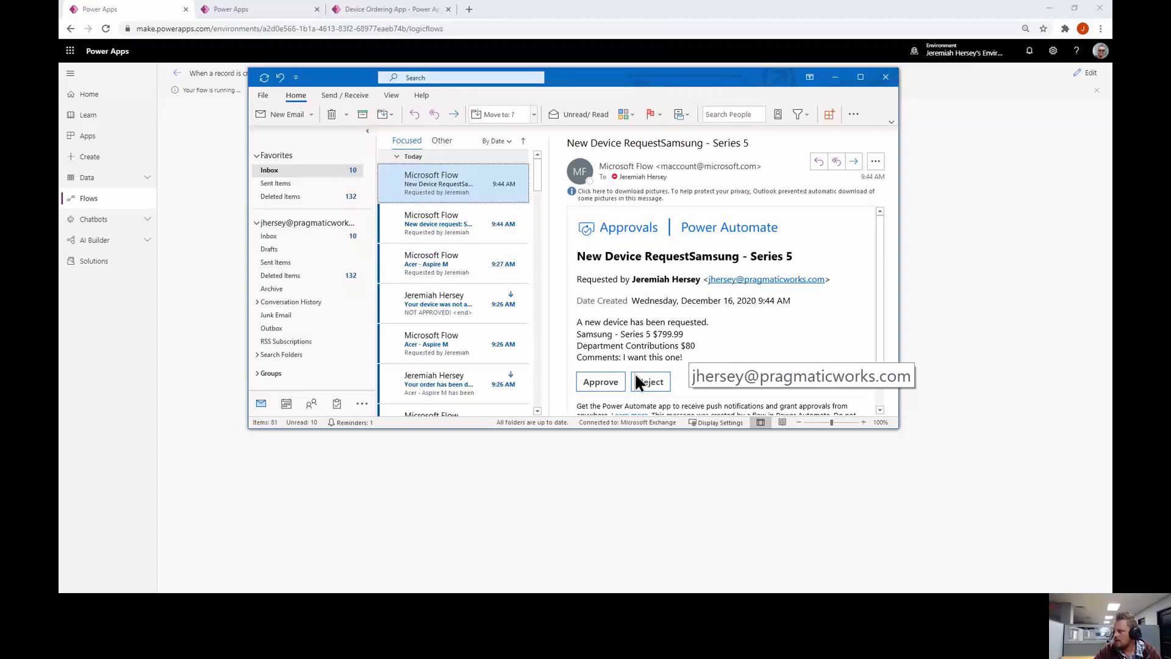
pyautogui.click(601, 383)
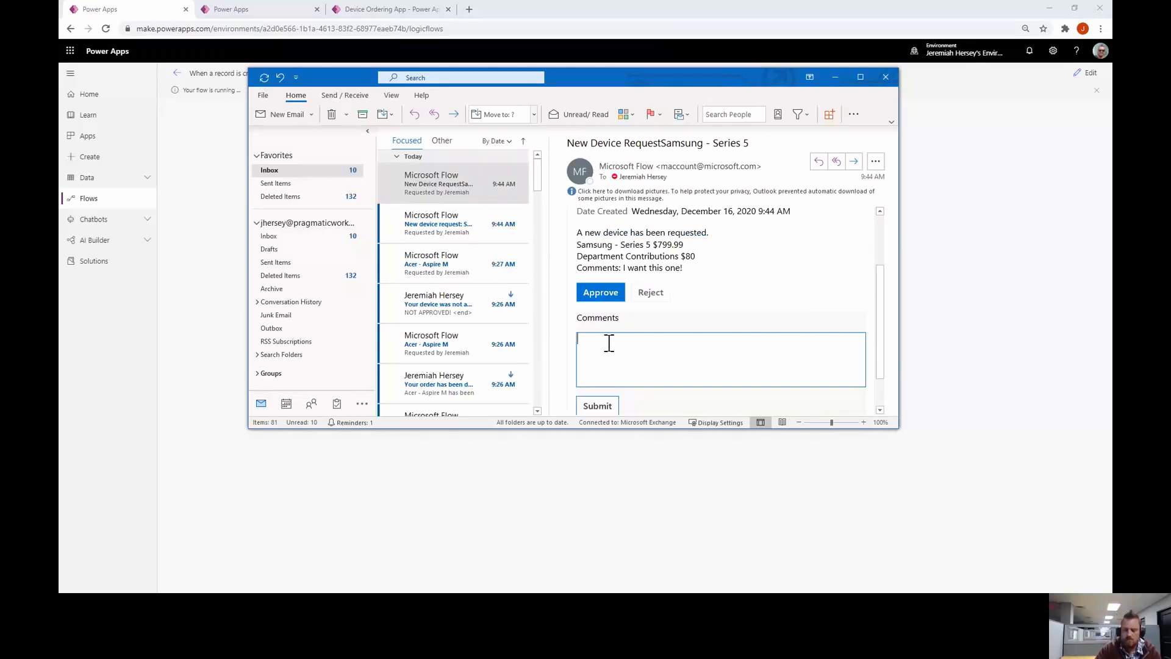
pyautogui.write('You got it')
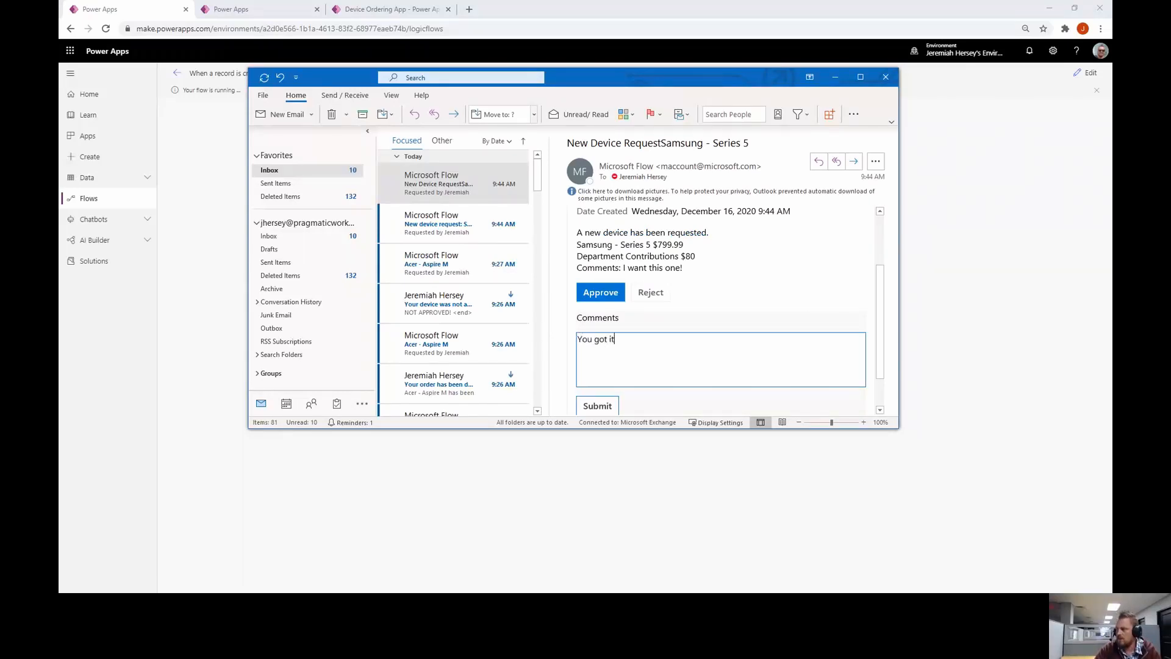
pyautogui.write(' buddy!')
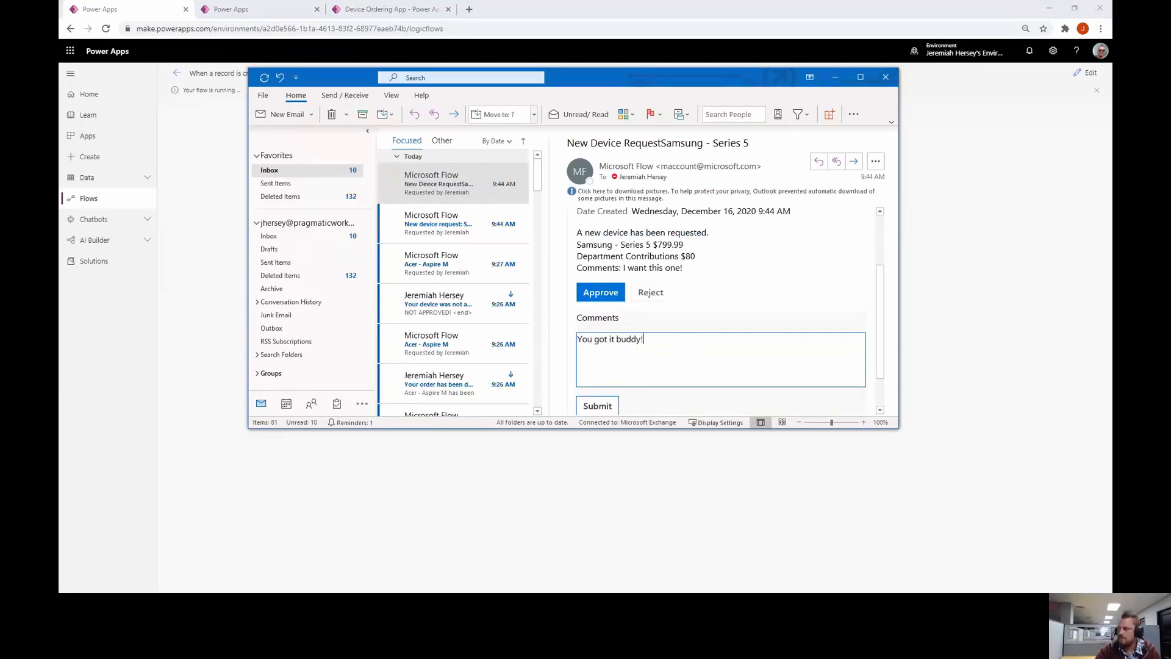
pyautogui.click(612, 406)
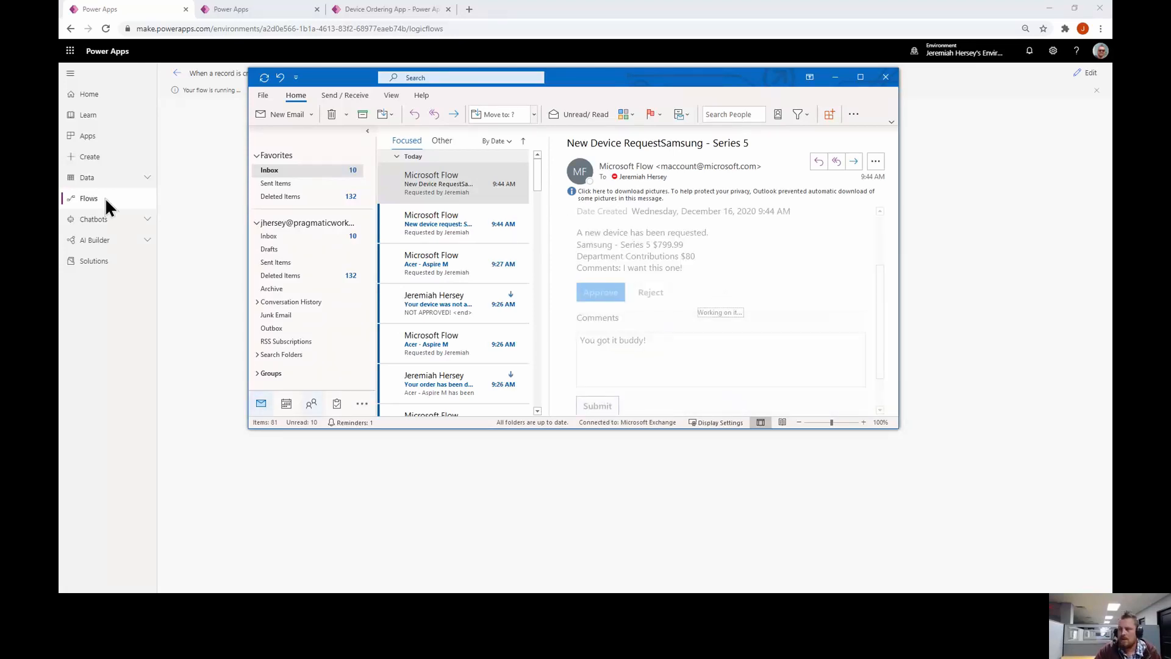
pyautogui.click(247, 12)
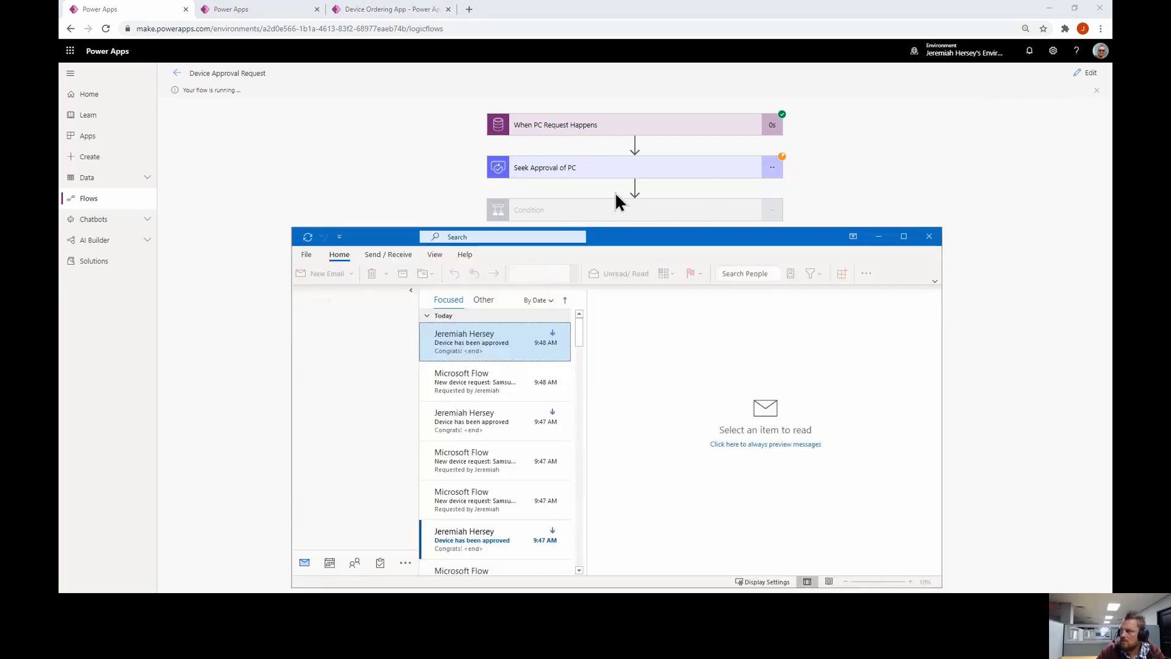
# Move the Outlook window off screen to reveal the Device Approval Request run page
pyautogui.moveTo(632, 237); pyautogui.dragTo(59, 237)
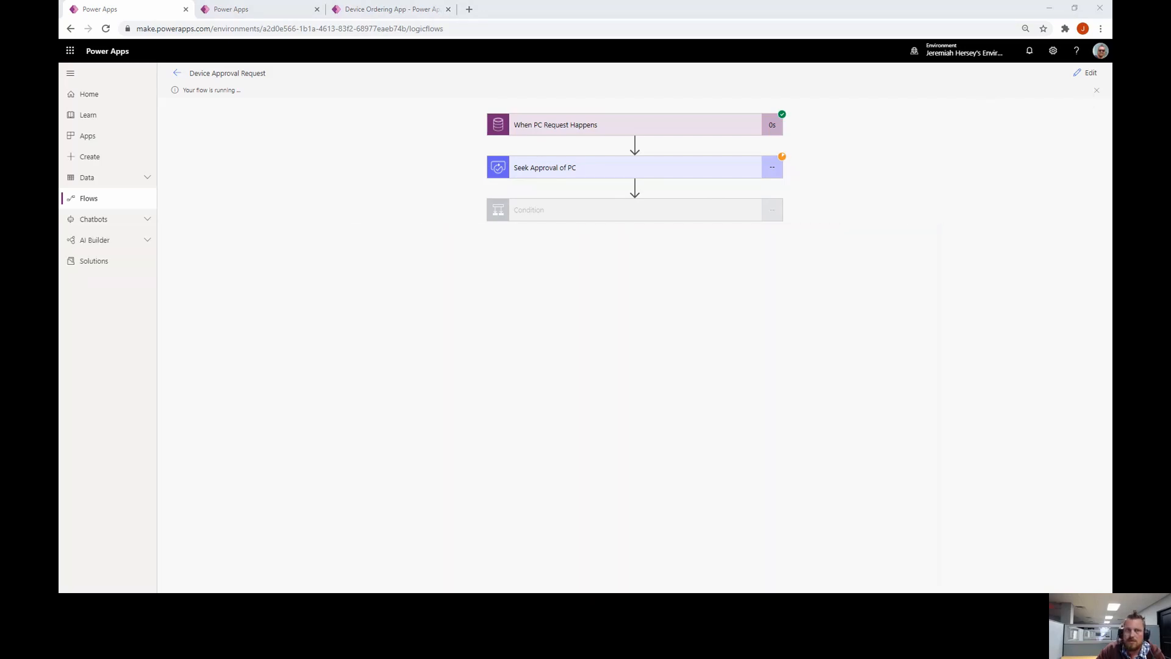